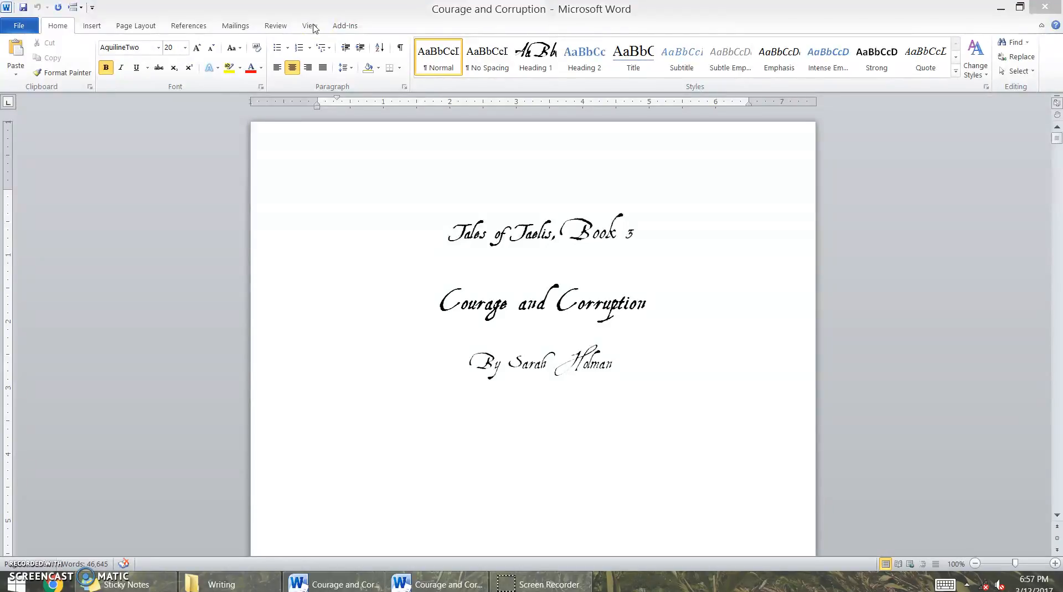
Display the two open Courage and Corruption manuscripts side by side
{"action": "left_click", "coordinate": [313, 25]}
{"action": "left_click", "coordinate": [312, 25]}
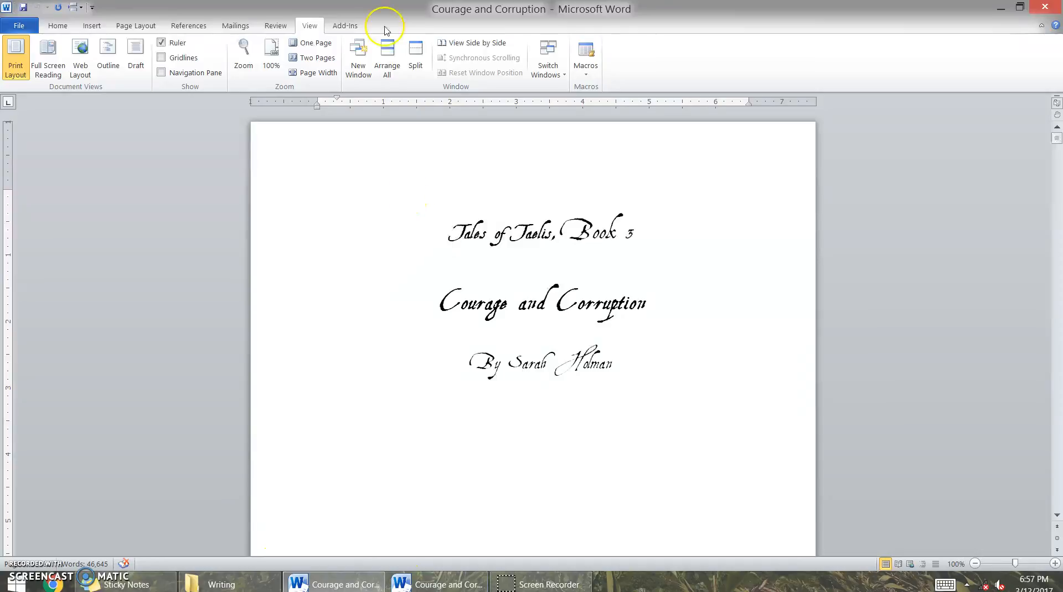
{"action": "left_click", "coordinate": [487, 43]}
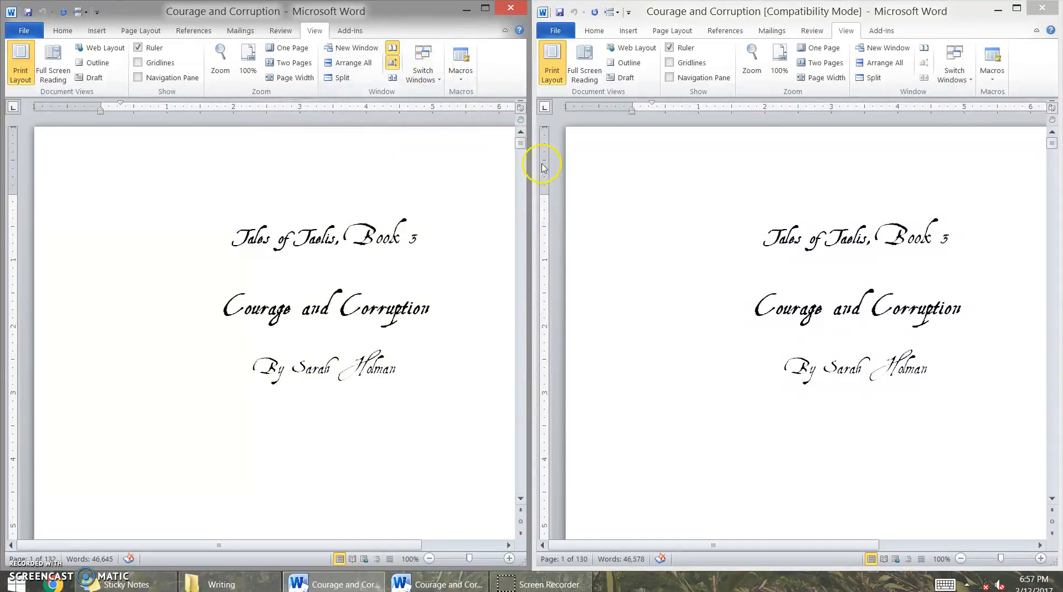
Examine the front matter of both manuscripts together, from the title page through the contents list and Dedication to the Prologue
{"action": "scroll", "coordinate": [542, 166], "scroll_direction": "down", "scroll_amount": 20}
{"action": "scroll", "coordinate": [541, 163], "scroll_direction": "down", "scroll_amount": 20}
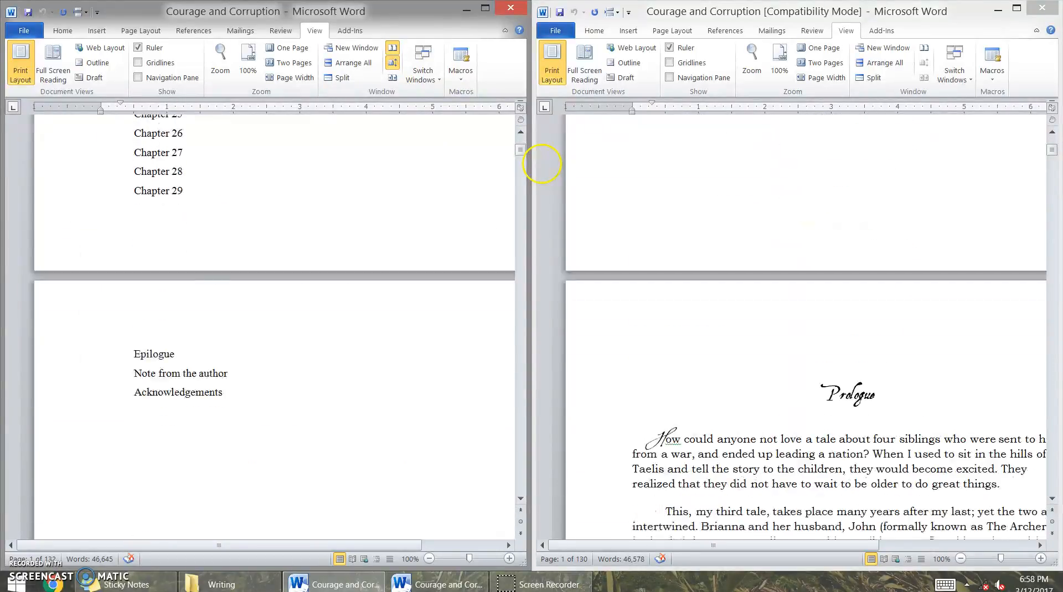
{"action": "scroll", "coordinate": [541, 163], "scroll_direction": "up", "scroll_amount": 15}
{"action": "scroll", "coordinate": [541, 163], "scroll_direction": "down", "scroll_amount": 3}
{"action": "scroll", "coordinate": [541, 163], "scroll_direction": "left", "scroll_amount": 2}
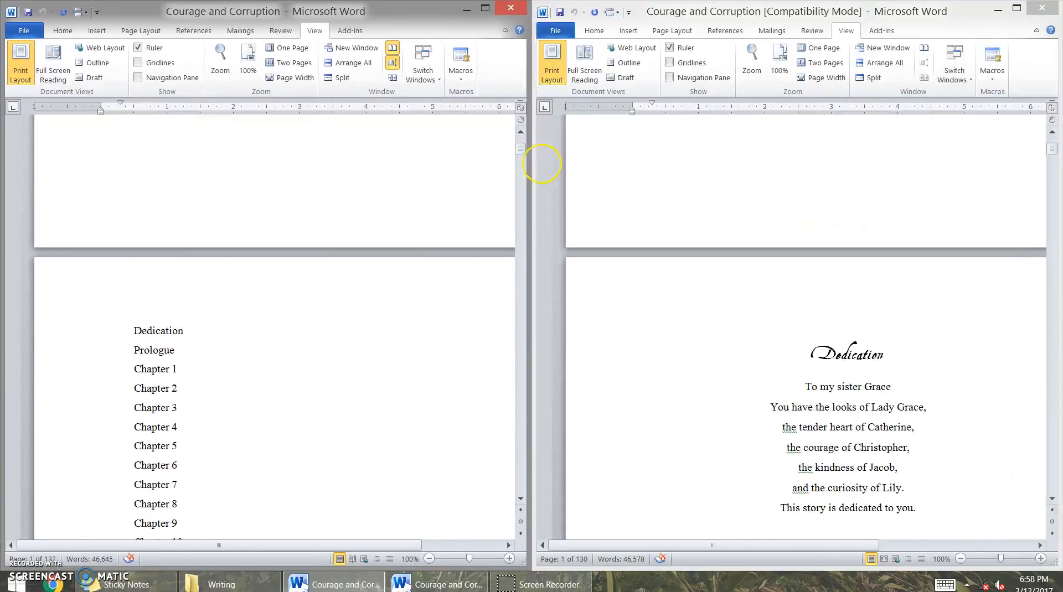
{"action": "scroll", "coordinate": [542, 171], "scroll_direction": "down", "scroll_amount": 2}
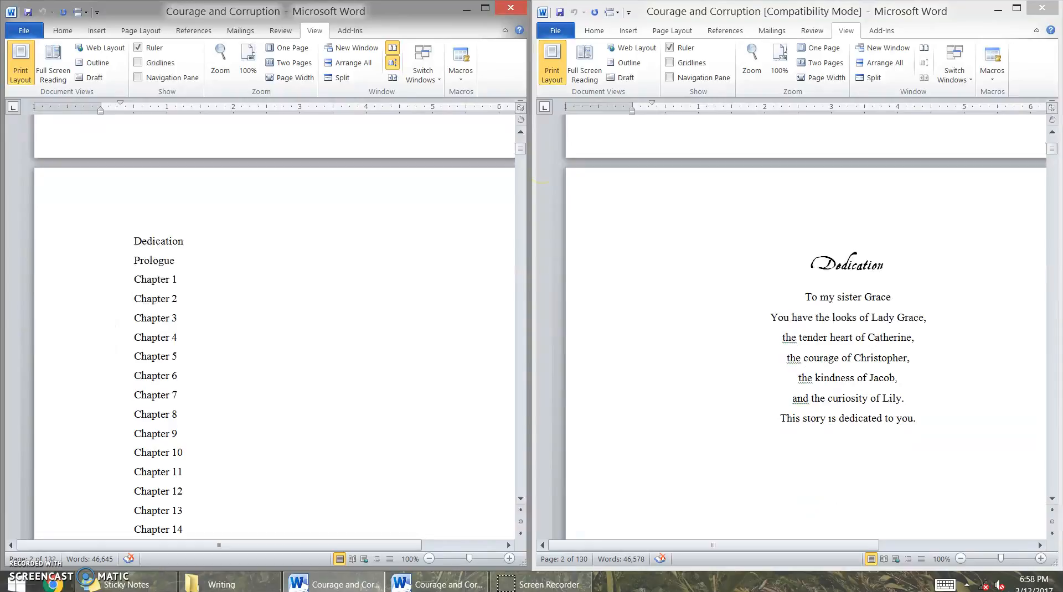
{"action": "scroll", "coordinate": [541, 182], "scroll_direction": "down", "scroll_amount": 3}
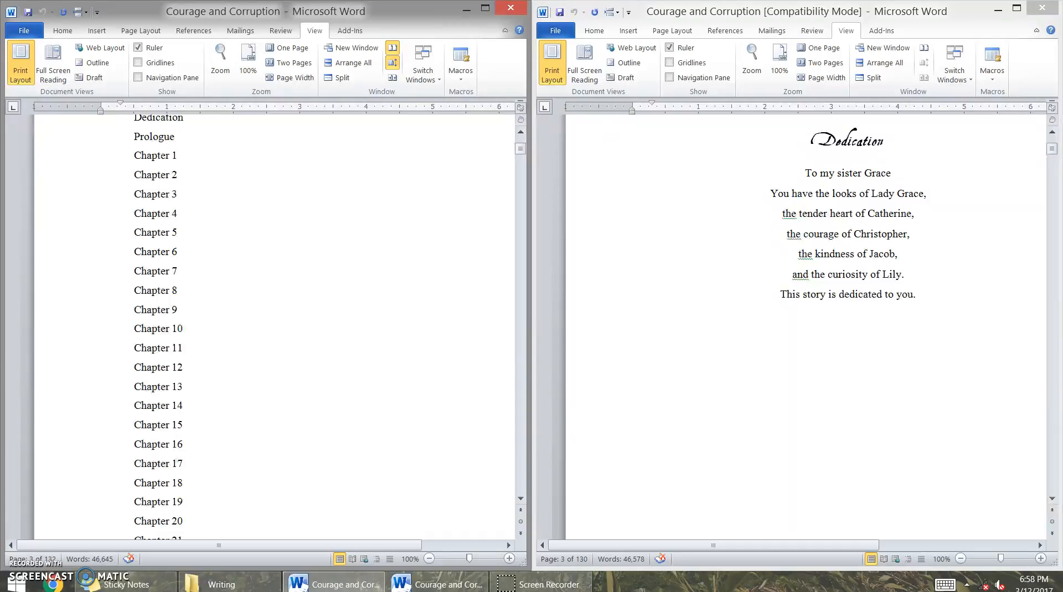
{"action": "scroll", "coordinate": [864, 535], "scroll_direction": "down", "scroll_amount": 15}
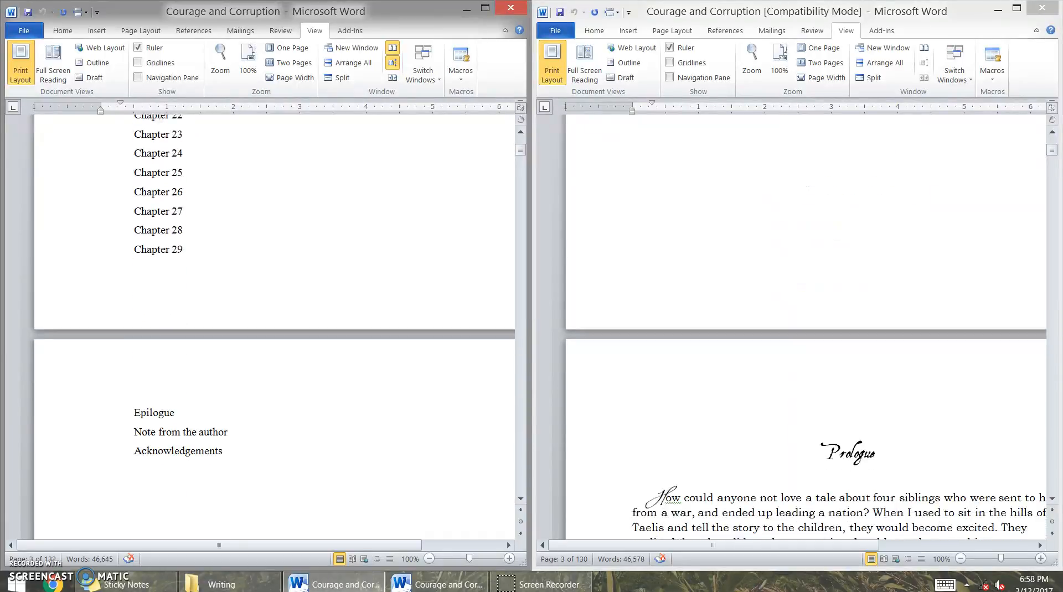
{"action": "scroll", "coordinate": [864, 534], "scroll_direction": "down", "scroll_amount": 9}
{"action": "scroll", "coordinate": [116, 177], "scroll_direction": "up", "scroll_amount": 11}
{"action": "scroll", "coordinate": [120, 437], "scroll_direction": "up", "scroll_amount": 4}
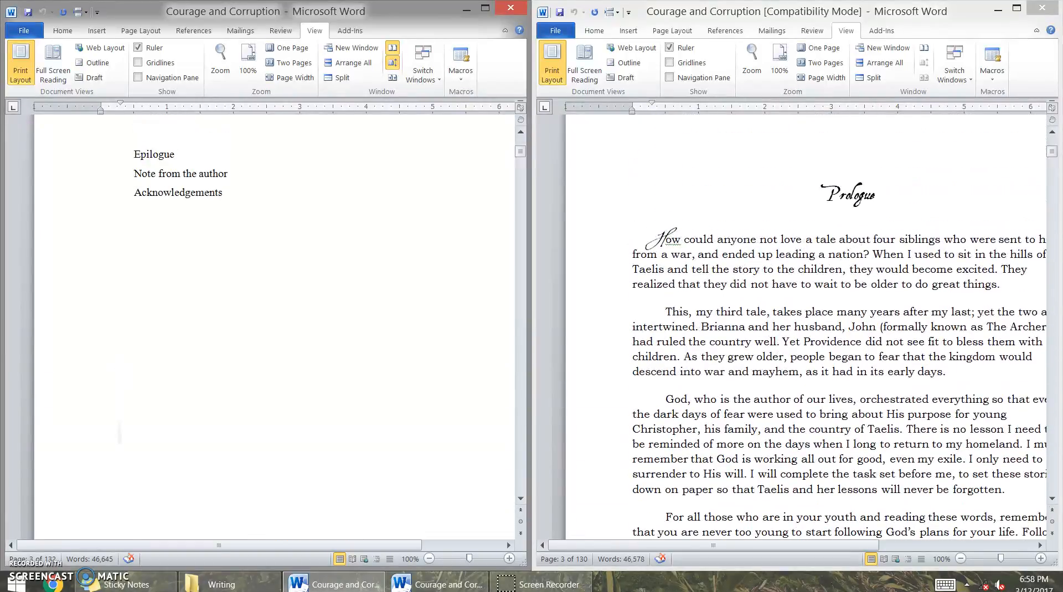
Turn off synchronous scrolling and bring the manuscript with the contents list to its Prologue, level with the other copy's
{"action": "left_click", "coordinate": [393, 63]}
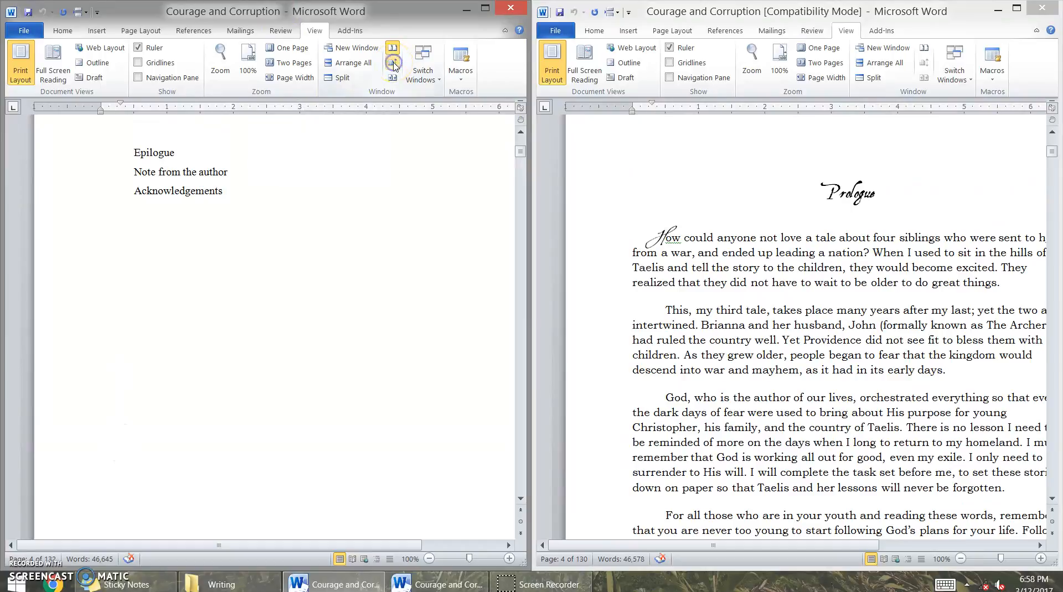
{"action": "left_click", "coordinate": [425, 155]}
{"action": "scroll", "coordinate": [426, 155], "scroll_direction": "down", "scroll_amount": 8}
{"action": "scroll", "coordinate": [426, 154], "scroll_direction": "down", "scroll_amount": 15}
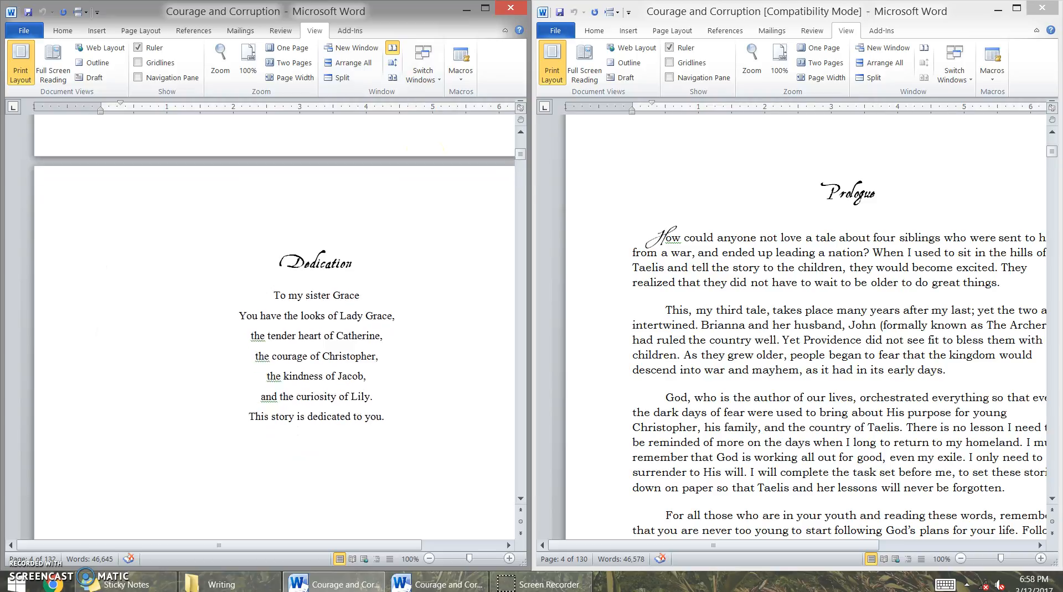
{"action": "scroll", "coordinate": [275, 326], "scroll_direction": "down", "scroll_amount": 3}
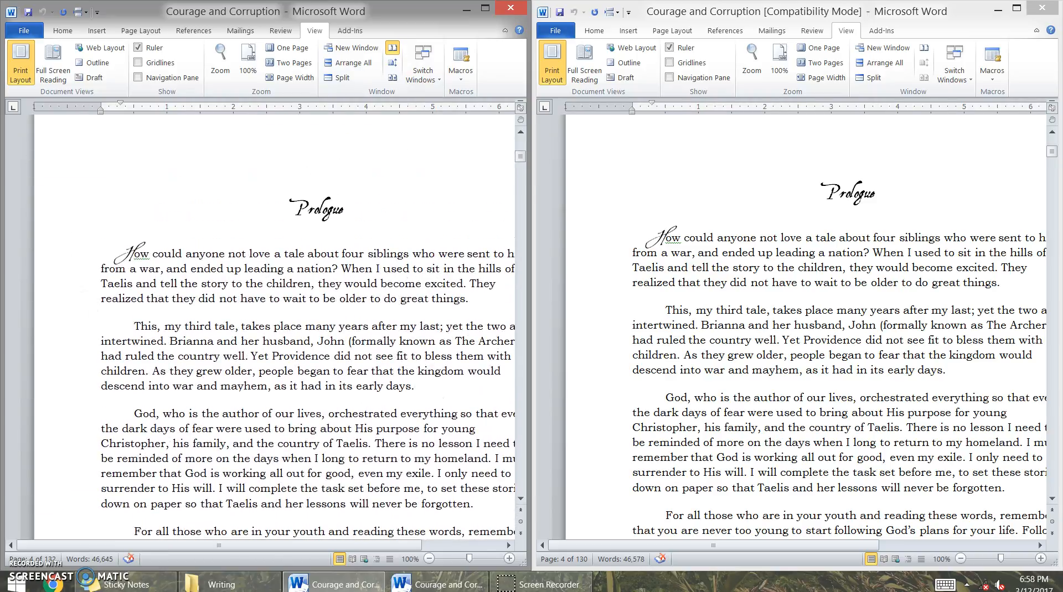
Turn synchronous scrolling back on and compare Chapter 1 in both manuscripts down to the tracked edit in the ring passage
{"action": "left_click", "coordinate": [393, 63]}
{"action": "scroll", "coordinate": [802, 33], "scroll_direction": "down", "scroll_amount": 5}
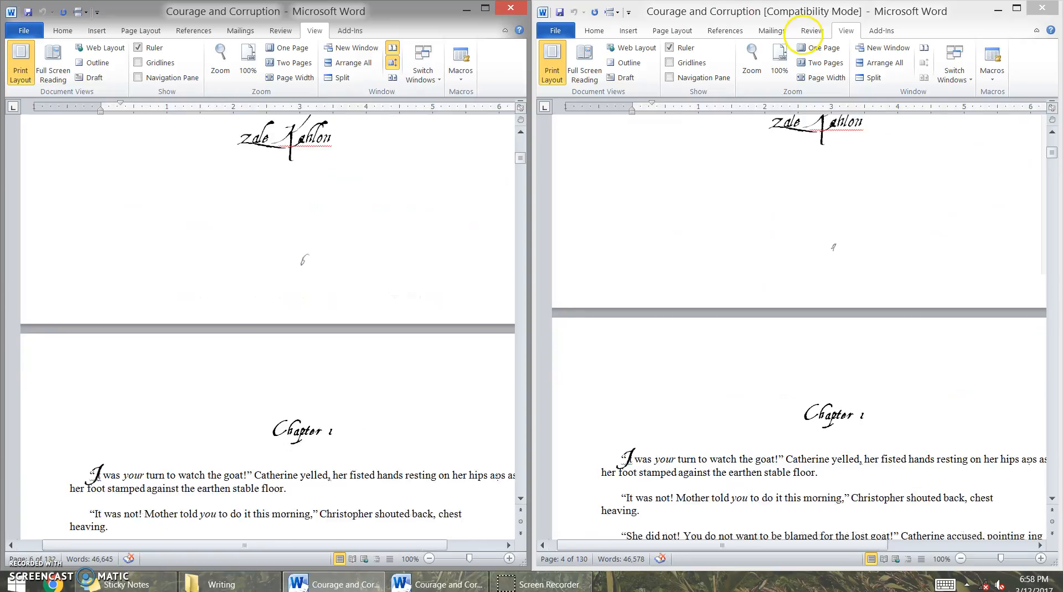
{"action": "scroll", "coordinate": [803, 33], "scroll_direction": "down", "scroll_amount": 15}
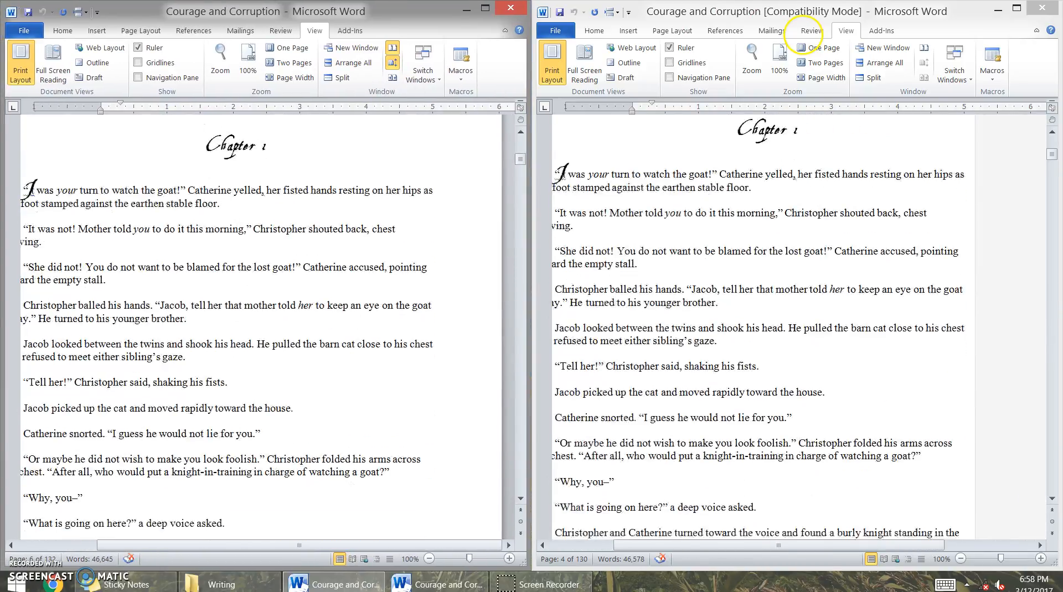
{"action": "scroll", "coordinate": [803, 33], "scroll_direction": "down", "scroll_amount": 10}
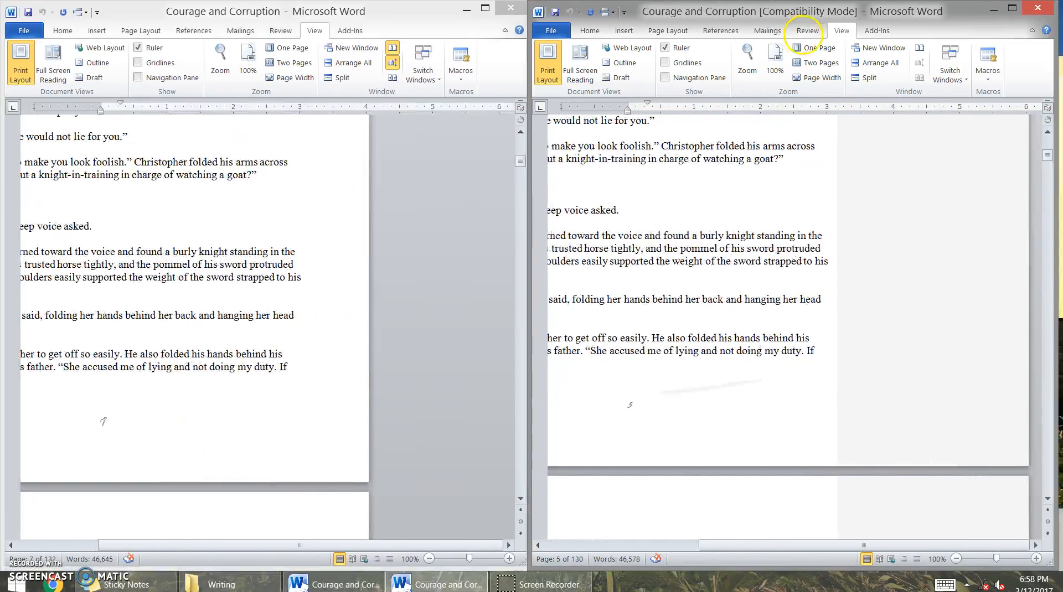
{"action": "scroll", "coordinate": [803, 33], "scroll_direction": "down", "scroll_amount": 10}
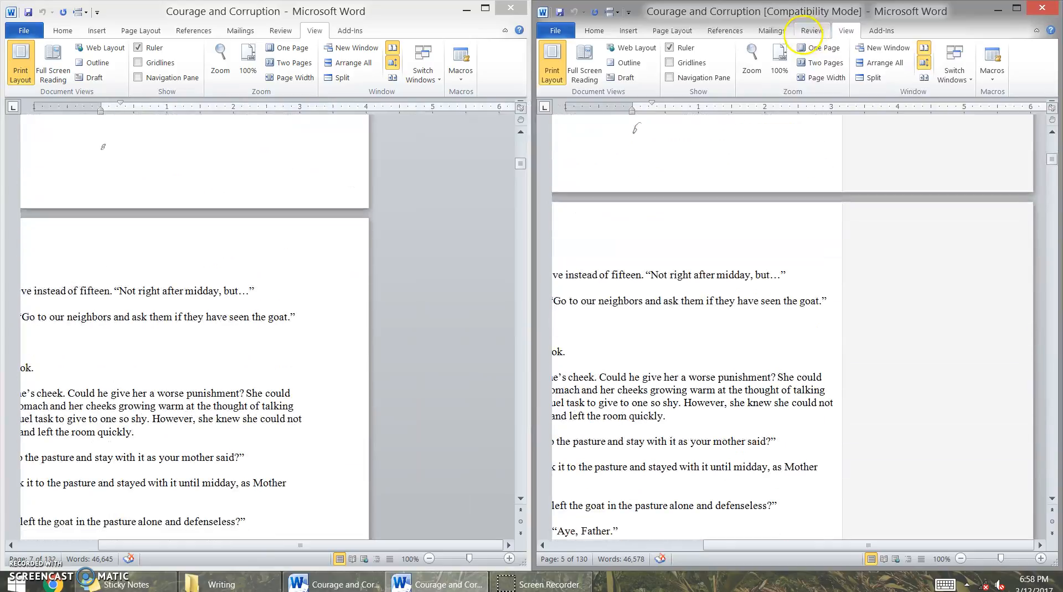
{"action": "scroll", "coordinate": [803, 34], "scroll_direction": "down", "scroll_amount": 5}
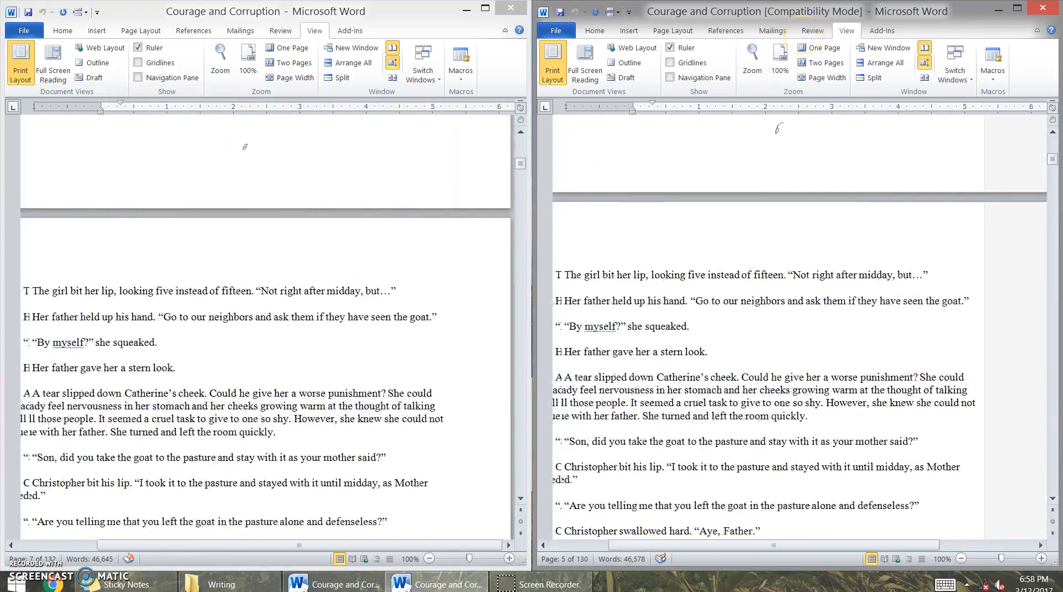
{"action": "scroll", "coordinate": [775, 327], "scroll_direction": "down", "scroll_amount": 15}
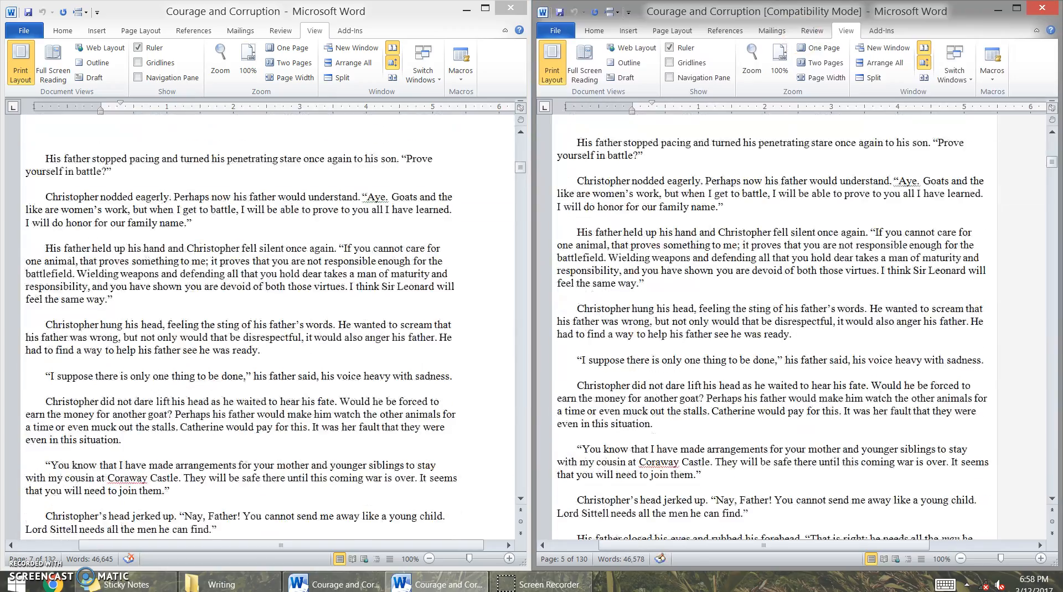
{"action": "scroll", "coordinate": [775, 327], "scroll_direction": "down", "scroll_amount": 3}
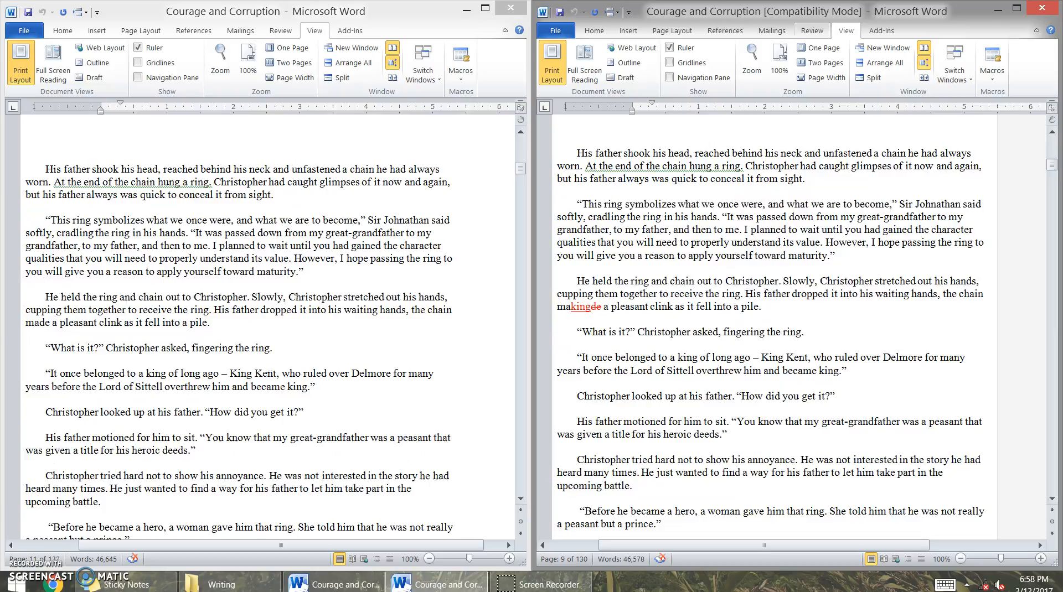
Switch synchronous scrolling off and on again for the two manuscripts
{"action": "left_click", "coordinate": [393, 65]}
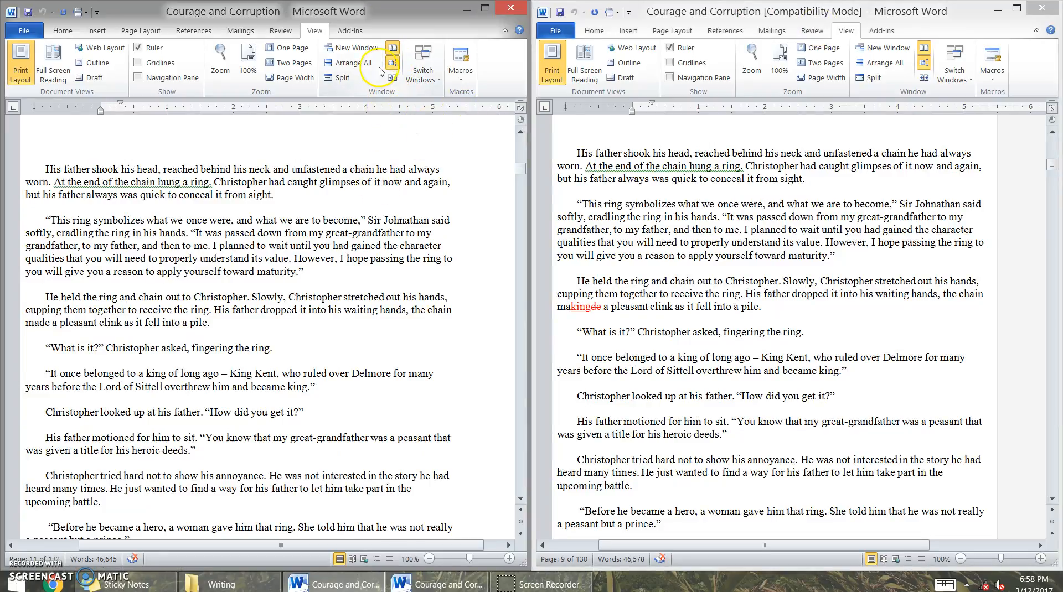
{"action": "left_click", "coordinate": [392, 65]}
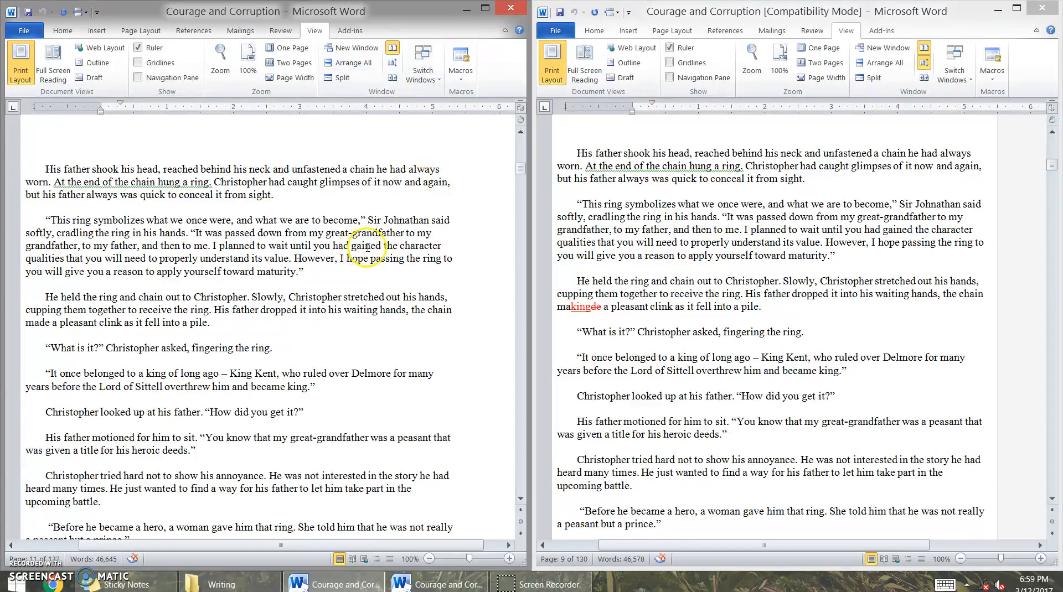
{"action": "left_click", "coordinate": [394, 65]}
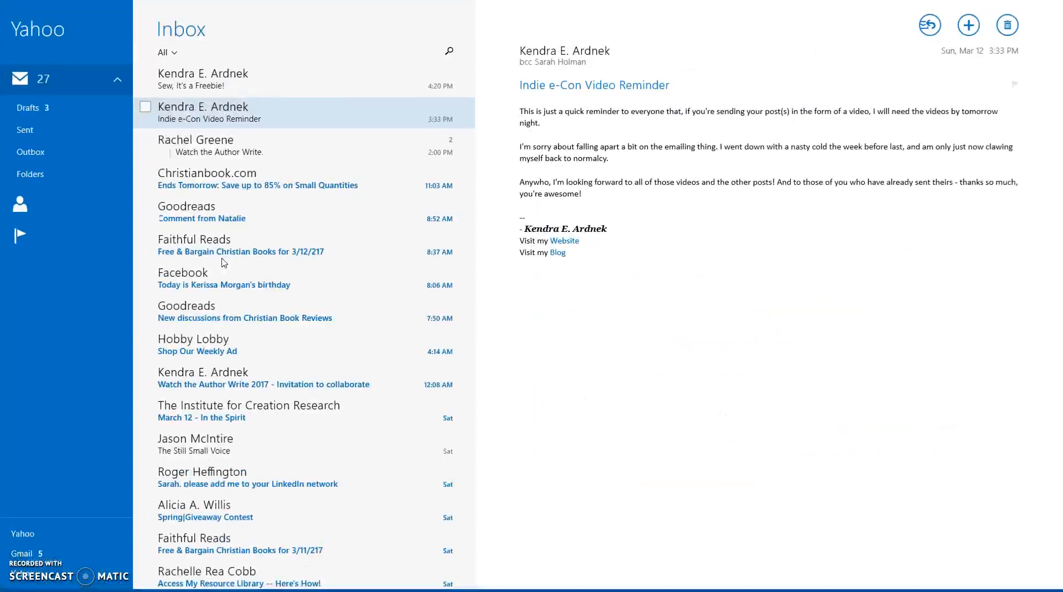
Return from the Mail app to the desktop and close the Compatibility Mode copy of Courage and Corruption
{"action": "left_click", "coordinate": [38, 12]}
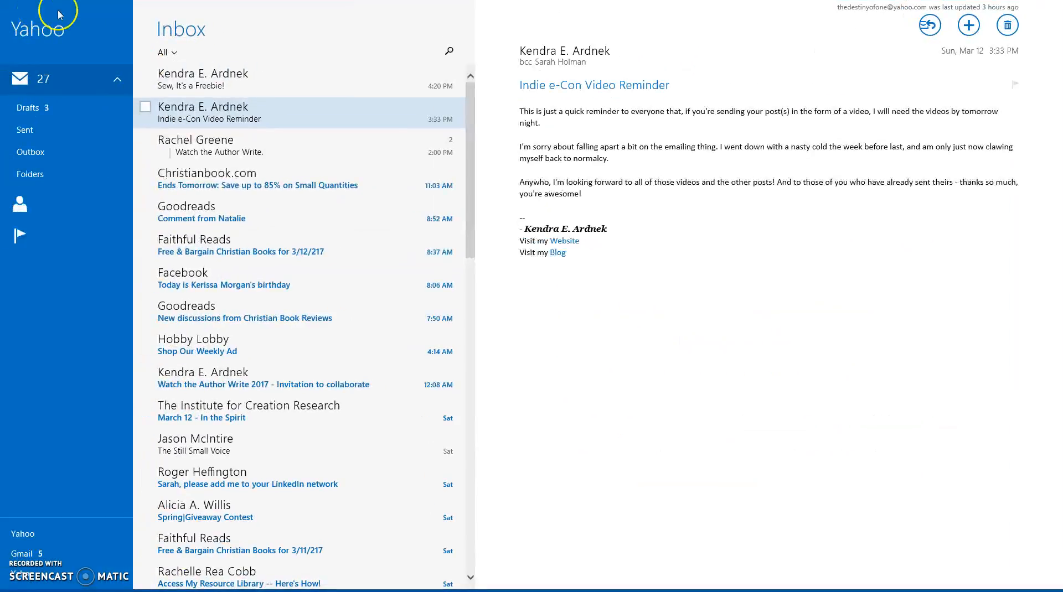
{"action": "mouse_move", "coordinate": [25, 332]}
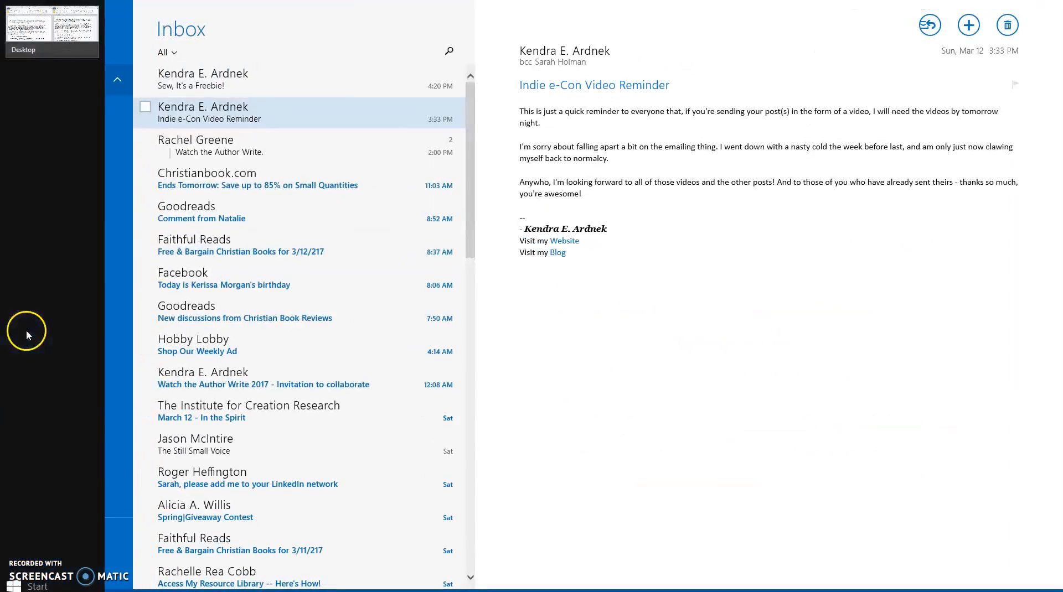
{"action": "left_click", "coordinate": [27, 25]}
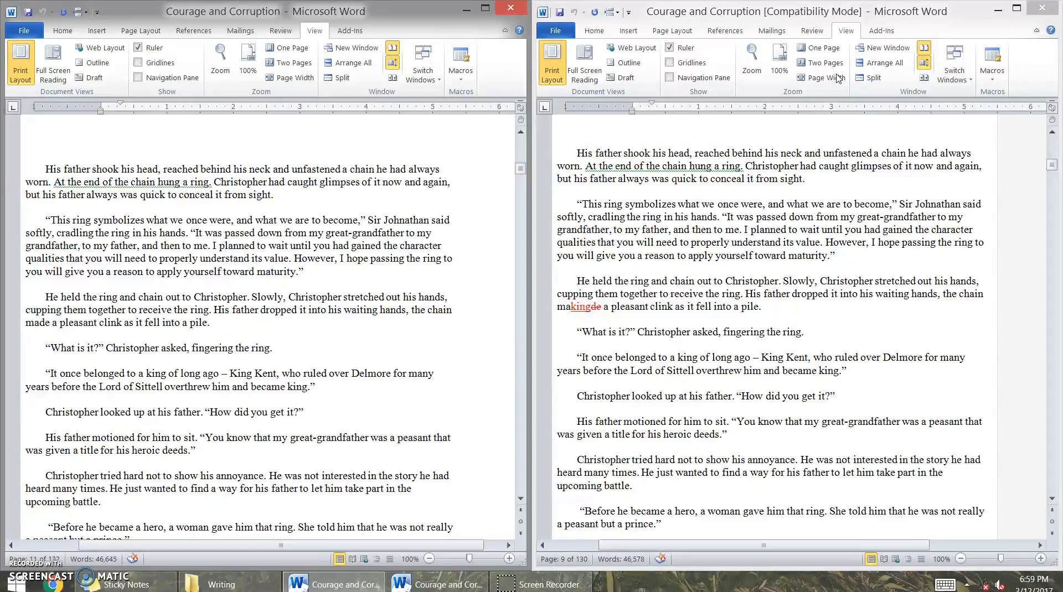
{"action": "left_click", "coordinate": [1044, 7]}
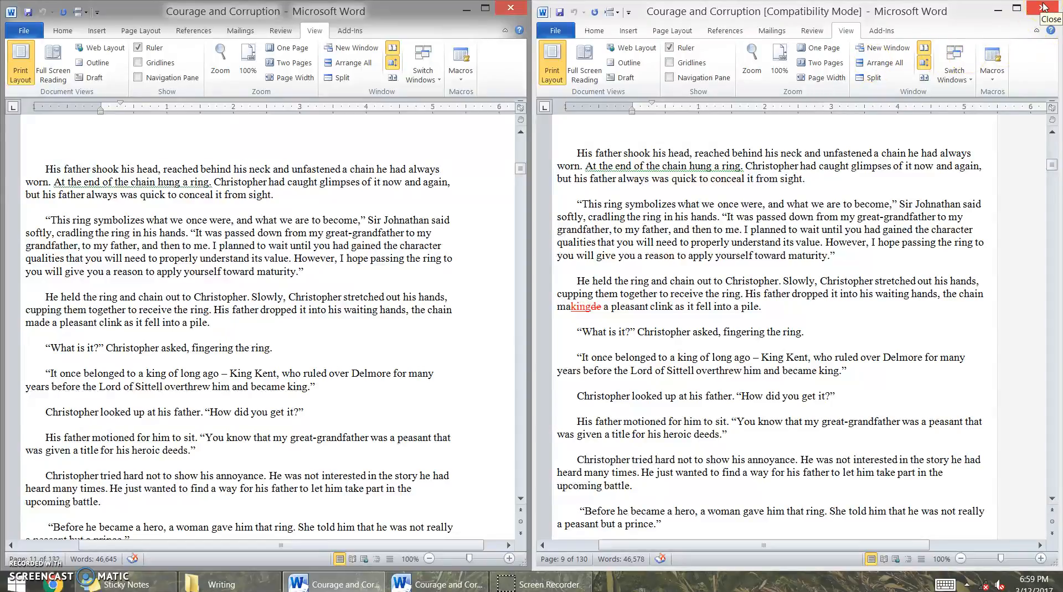
{"action": "left_click", "coordinate": [1044, 7]}
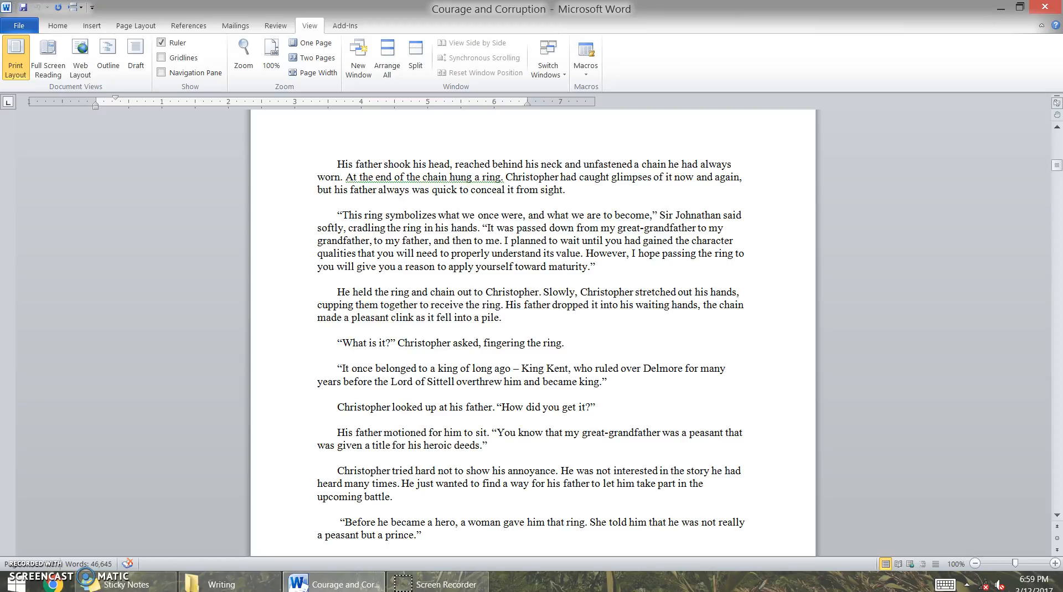
Turn on Track Changes and replace the capital B of "By" on the title page with a lowercase "b"
{"action": "left_click", "coordinate": [277, 28]}
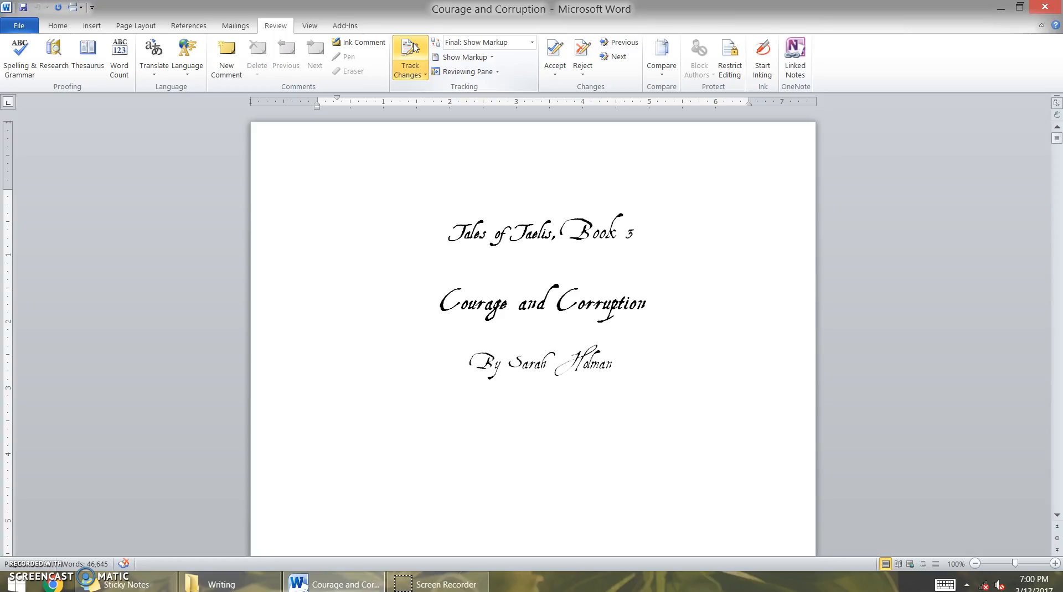
{"action": "left_click", "coordinate": [491, 362]}
{"action": "key", "text": "BackSpace"}
{"action": "type", "text": "b"}
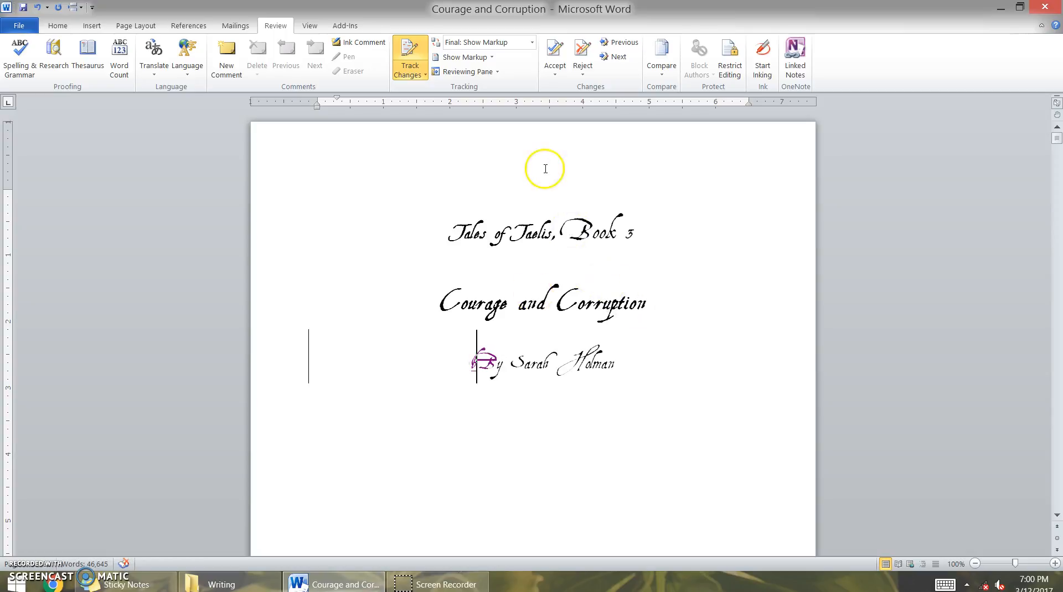
Insert "my awesome" before the photographer's name in the Author Photo credit on the copyright page
{"action": "scroll", "coordinate": [546, 168], "scroll_direction": "down", "scroll_amount": 15}
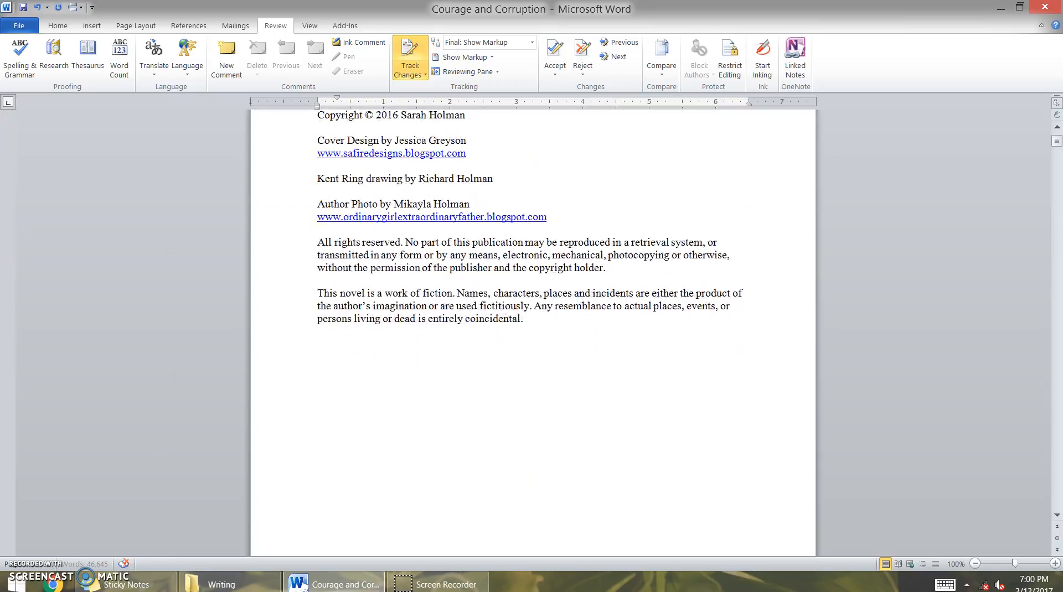
{"action": "scroll", "coordinate": [659, 268], "scroll_direction": "down", "scroll_amount": 3}
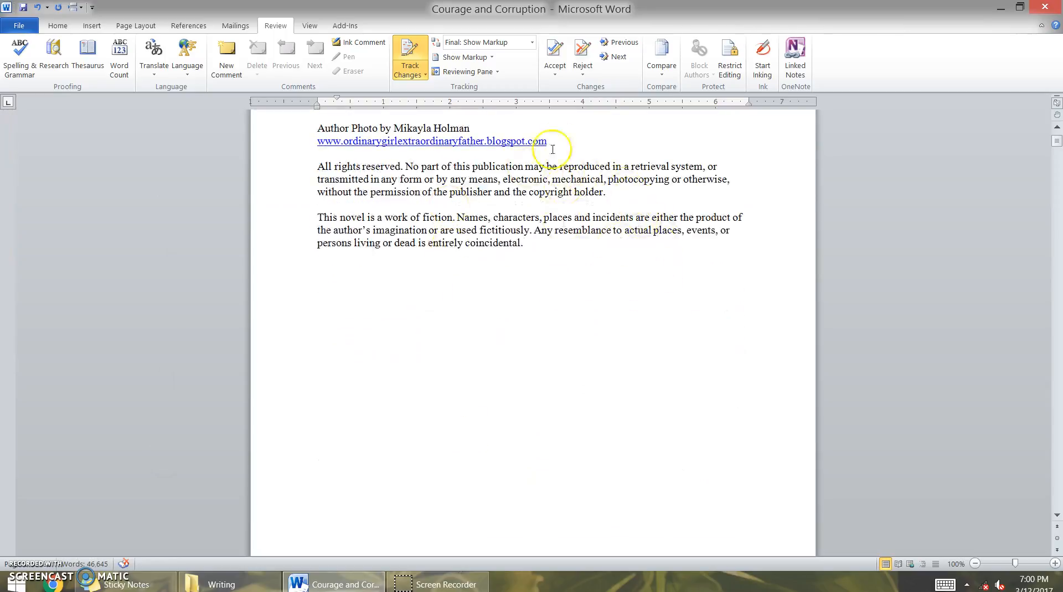
{"action": "left_click_drag", "start_coordinate": [679, 182], "coordinate": [675, 178]}
{"action": "scroll", "coordinate": [676, 177], "scroll_direction": "up", "scroll_amount": 5}
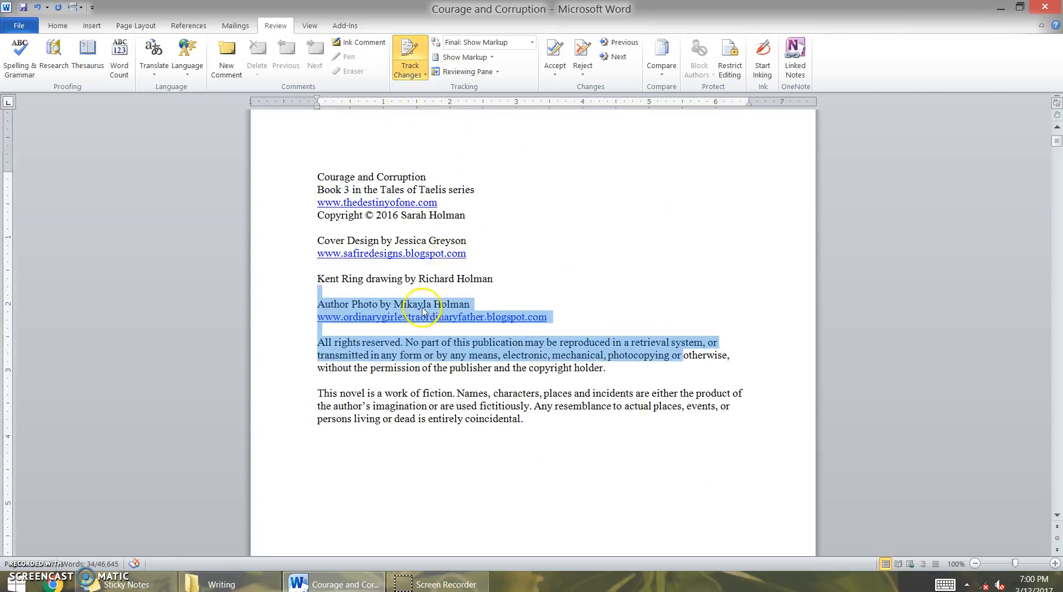
{"action": "left_click", "coordinate": [394, 305]}
{"action": "type", "text": "m"}
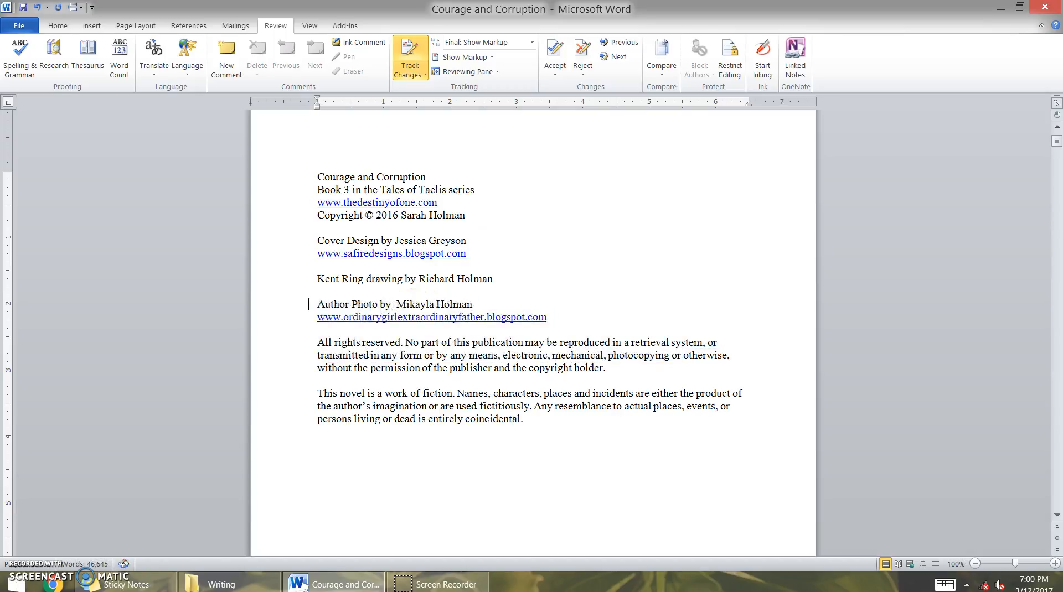
{"action": "type", "text": "y aewso"}
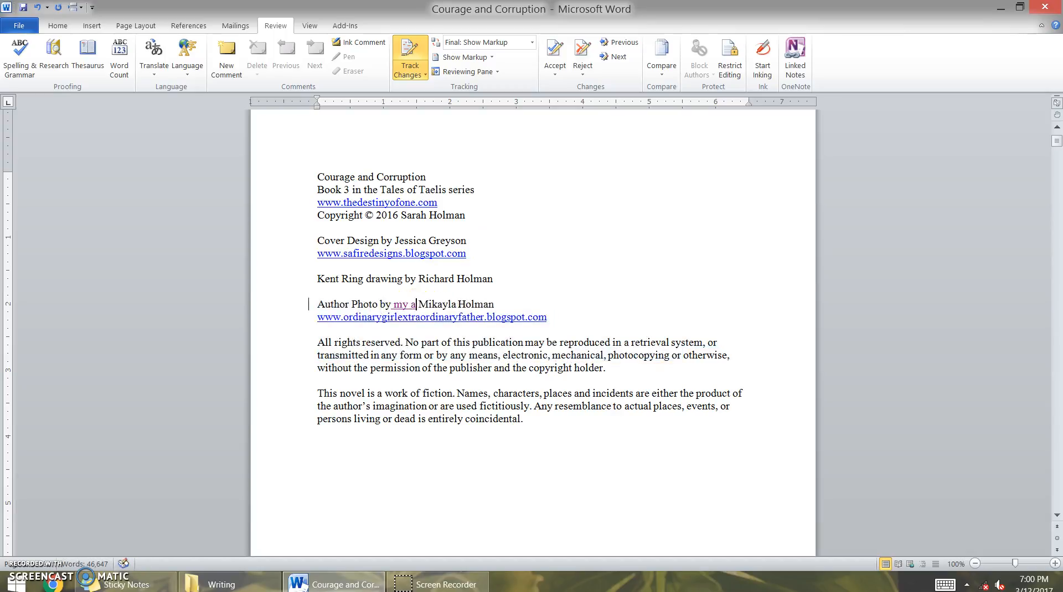
{"action": "type", "text": "m"}
{"action": "key", "text": "BackSpace"}
{"action": "key", "text": "BackSpace"}
{"action": "key", "text": "BackSpace"}
{"action": "key", "text": "BackSpace"}
{"action": "key", "text": "BackSpace"}
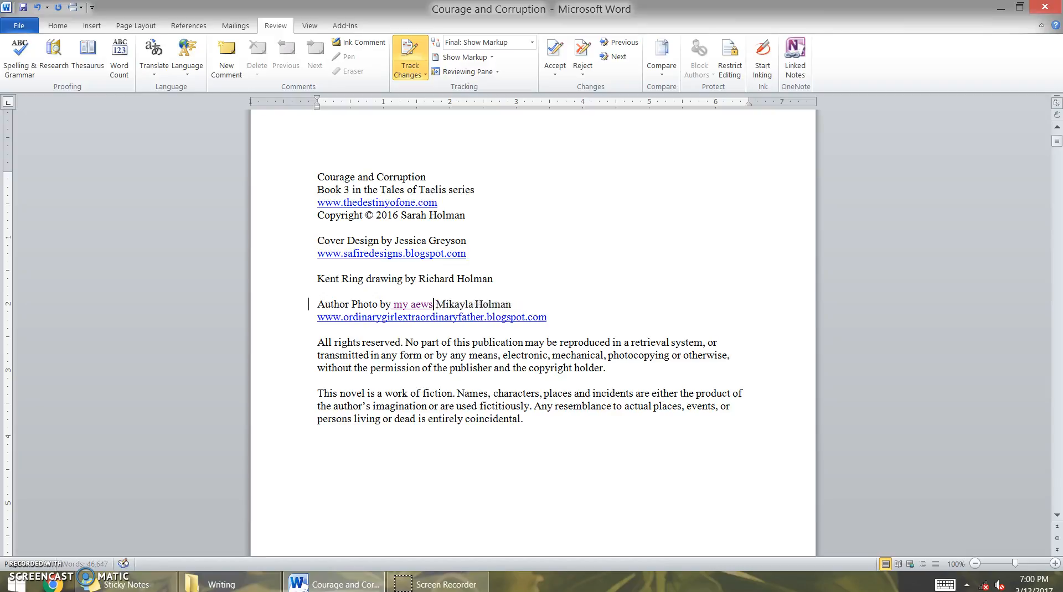
{"action": "type", "text": "ew"}
{"action": "key", "text": "BackSpace"}
{"action": "type", "text": "e"}
{"action": "key", "text": "BackSpace"}
{"action": "key", "text": "BackSpace"}
{"action": "type", "text": "wesome"}
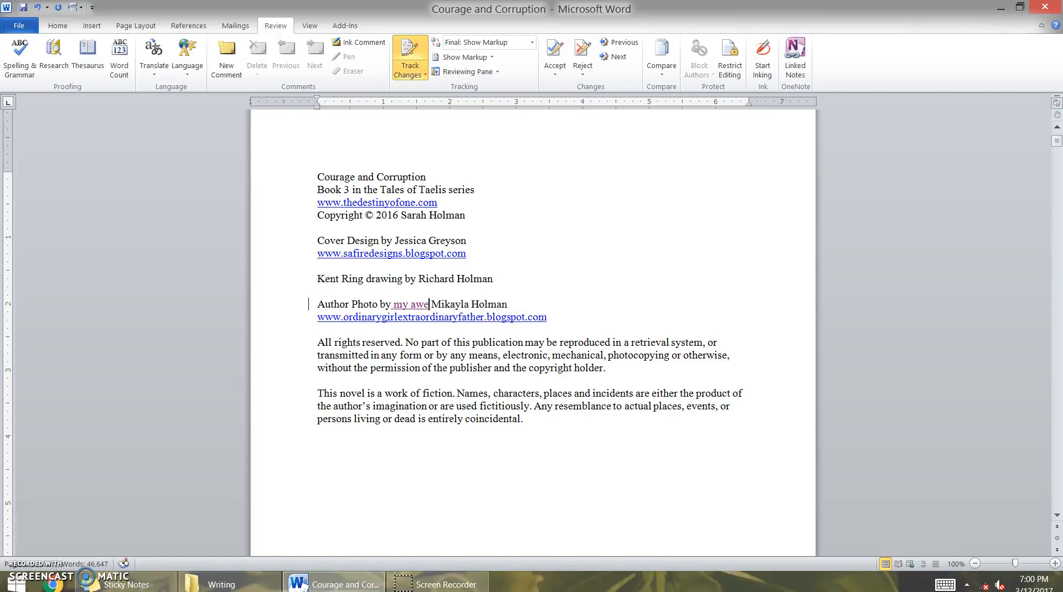
Continue the tracked insertion in the Author Photo credit with "sister," after "my awesome"
{"action": "type", "text": " sister,"}
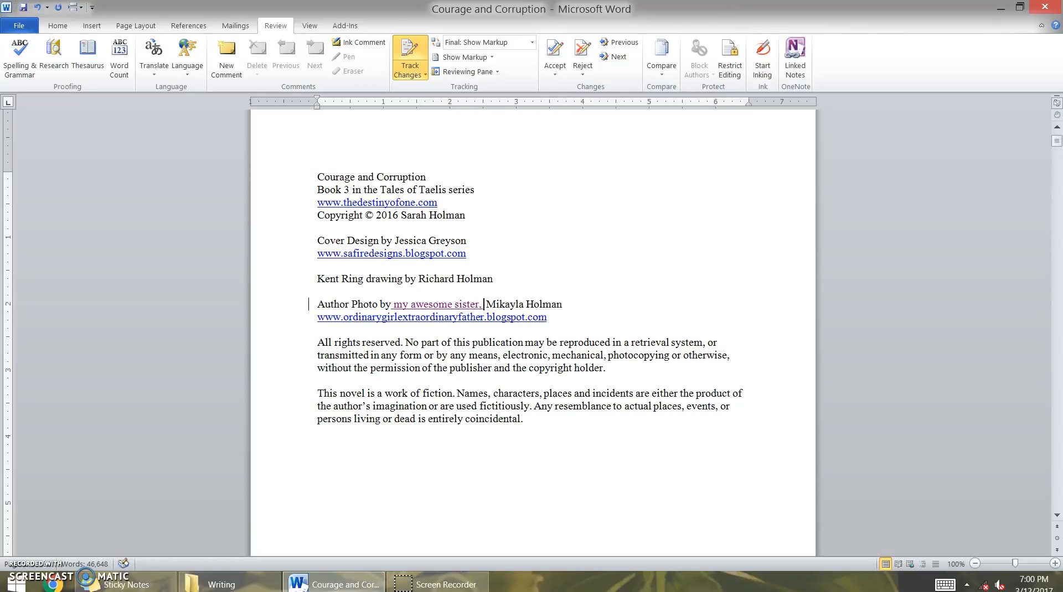
Look through the Dedication and Prologue pages and return to the title page
{"action": "scroll", "coordinate": [531, 326], "scroll_direction": "down", "scroll_amount": 20}
{"action": "scroll", "coordinate": [532, 327], "scroll_direction": "down", "scroll_amount": 15}
{"action": "scroll", "coordinate": [531, 327], "scroll_direction": "down", "scroll_amount": 15}
{"action": "scroll", "coordinate": [532, 326], "scroll_direction": "up", "scroll_amount": 5}
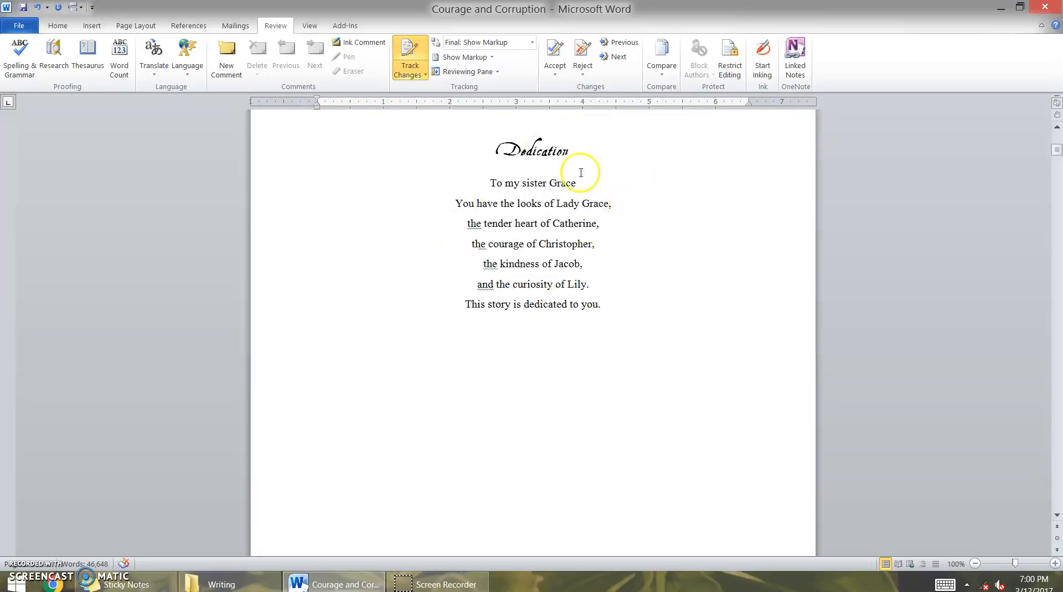
{"action": "scroll", "coordinate": [625, 185], "scroll_direction": "down", "scroll_amount": 10}
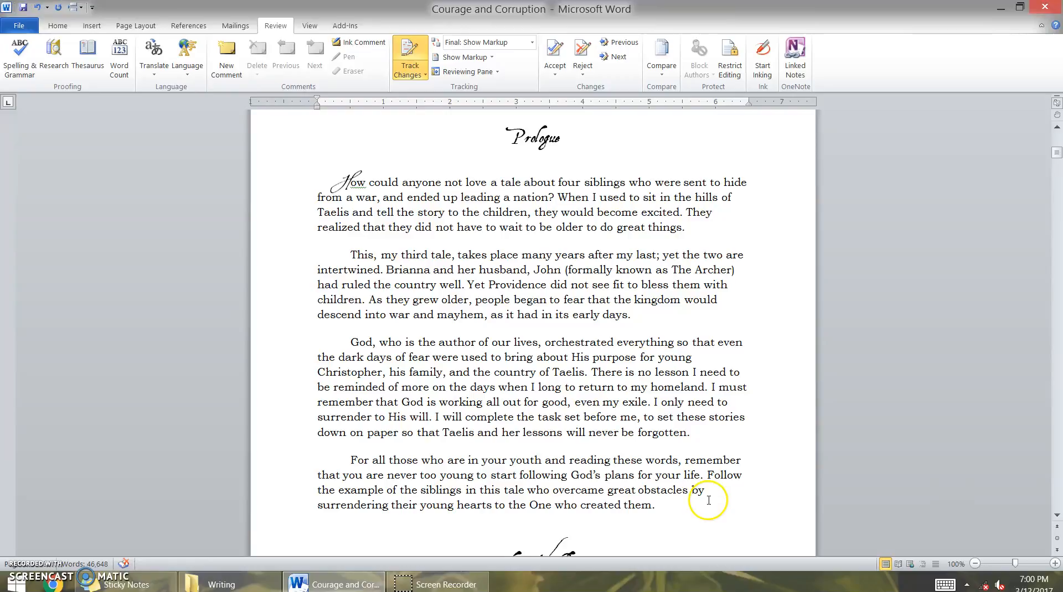
{"action": "scroll", "coordinate": [729, 272], "scroll_direction": "up", "scroll_amount": 10}
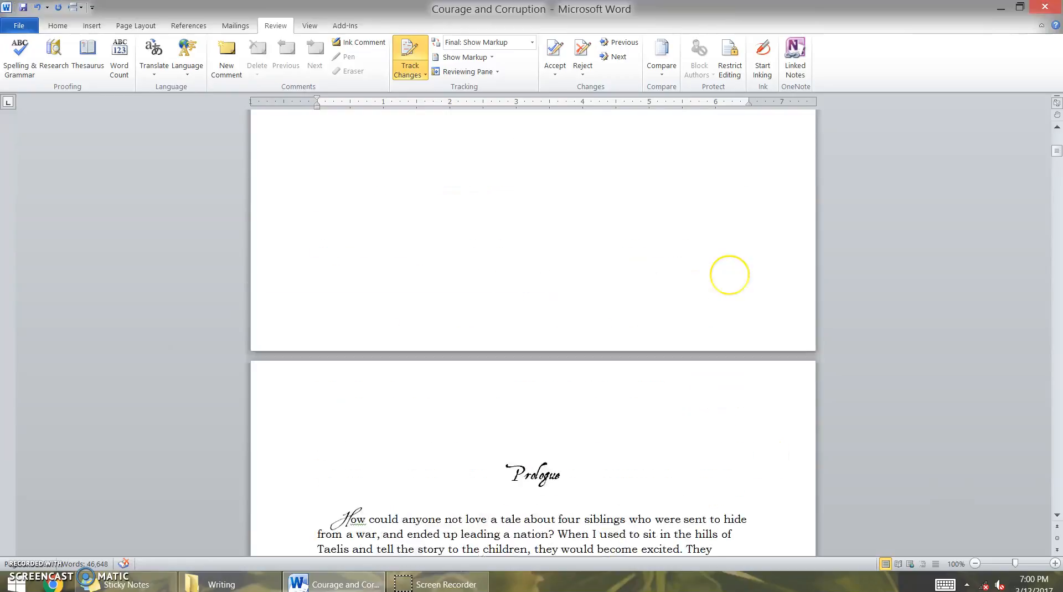
{"action": "scroll", "coordinate": [728, 275], "scroll_direction": "up", "scroll_amount": 20}
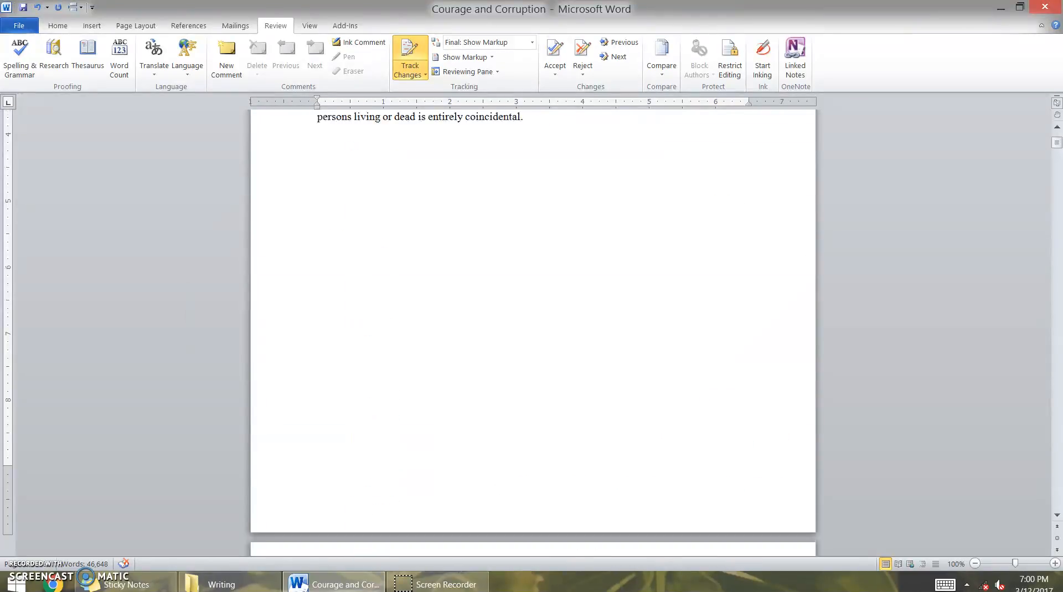
{"action": "scroll", "coordinate": [729, 274], "scroll_direction": "up", "scroll_amount": 15}
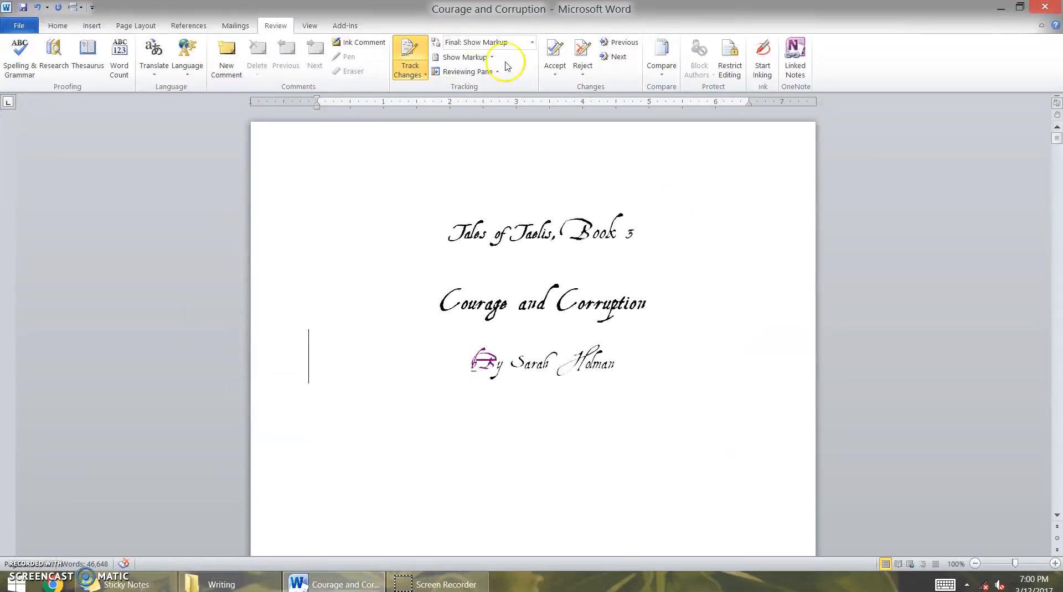
Accept the tracked change to a lowercase "b" on the title page and reject the tracked insertion in the Author Photo credit
{"action": "left_click", "coordinate": [619, 57]}
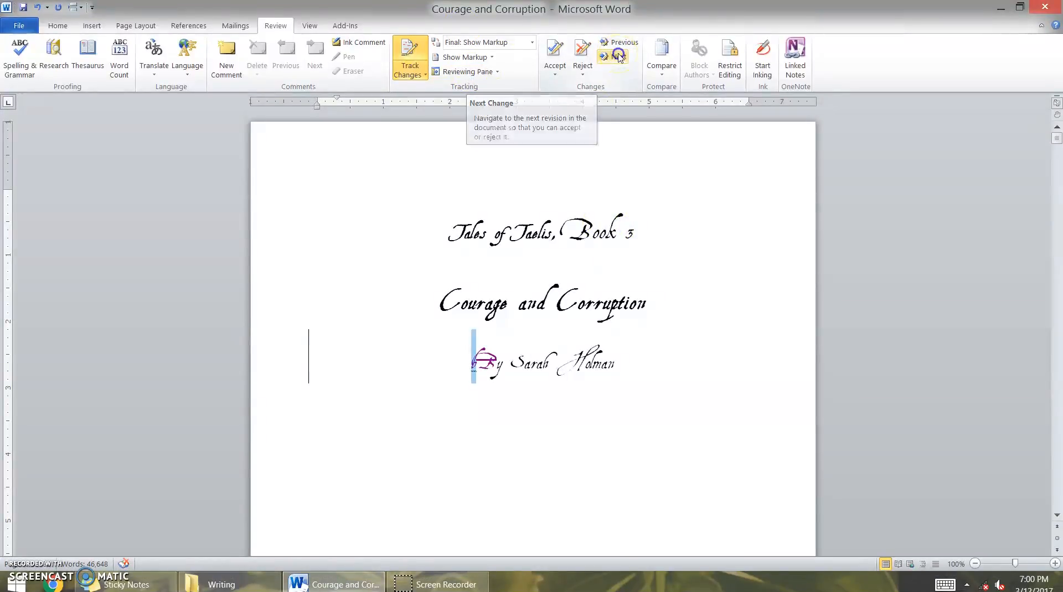
{"action": "left_click", "coordinate": [556, 49]}
{"action": "left_click", "coordinate": [578, 49]}
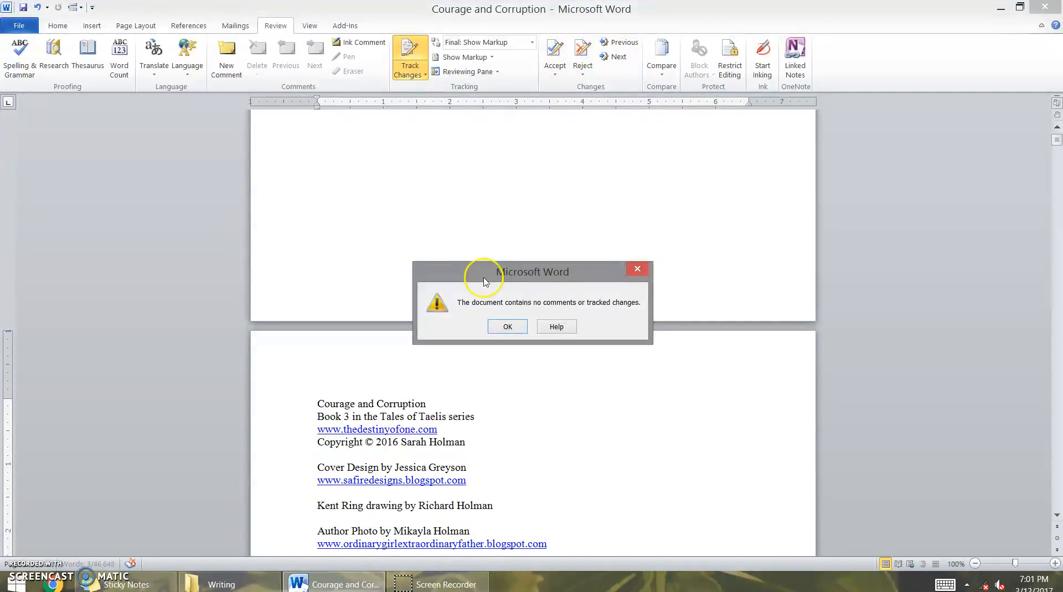
{"action": "left_click", "coordinate": [504, 327]}
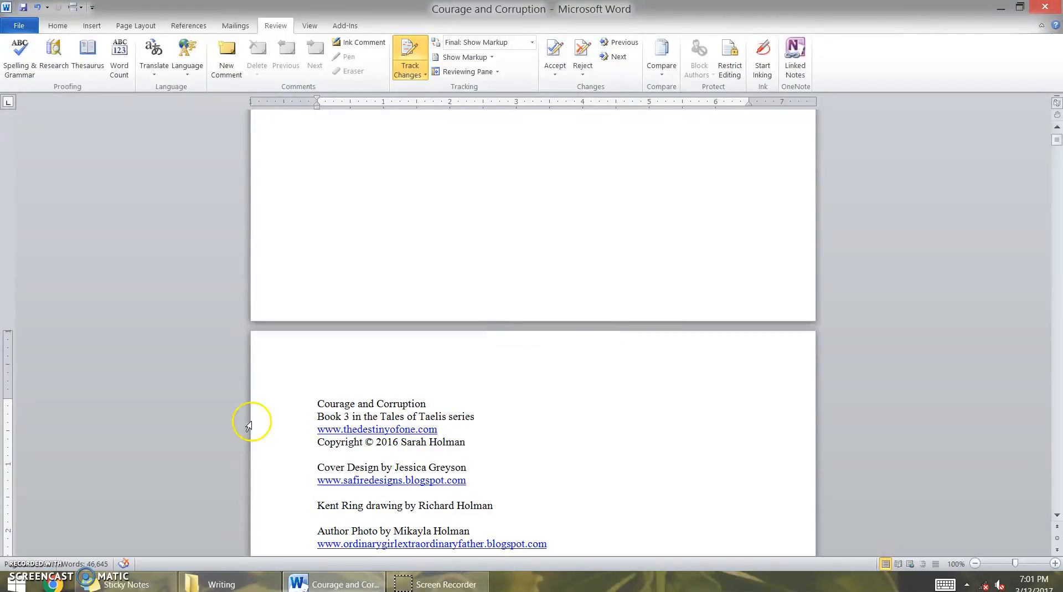
Attach the comment "I think you should say this is your amazing sister" to the word "by" in the Author Photo credit
{"action": "double_click", "coordinate": [386, 531]}
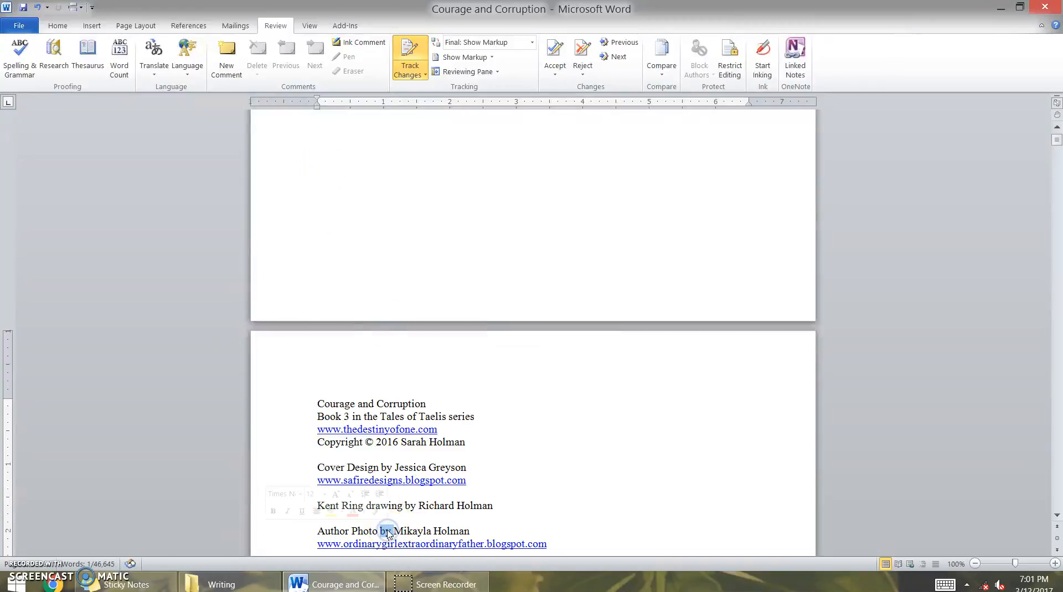
{"action": "left_click", "coordinate": [227, 61]}
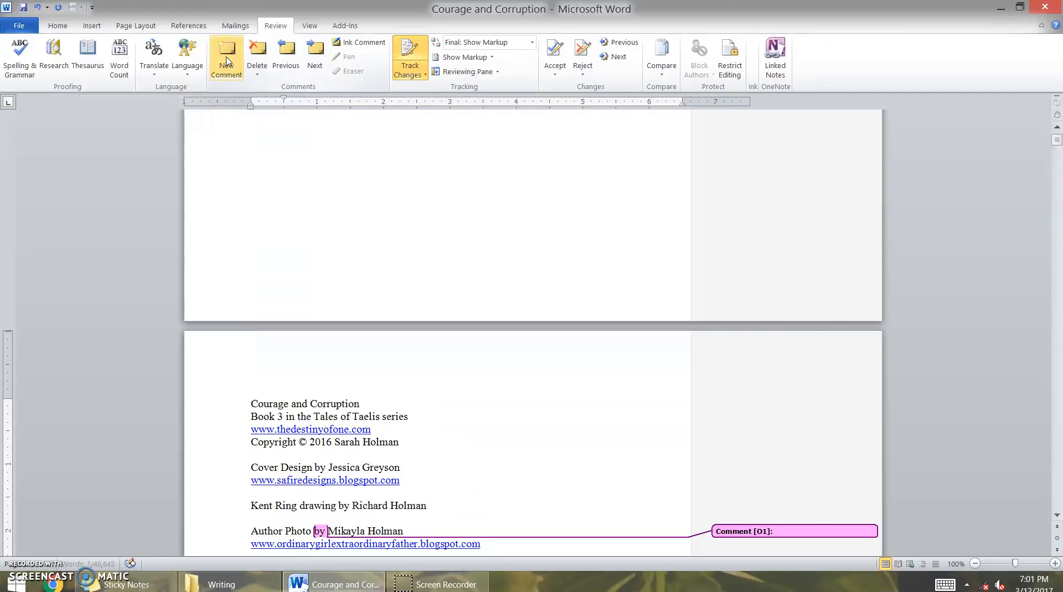
{"action": "type", "text": "I think you should "}
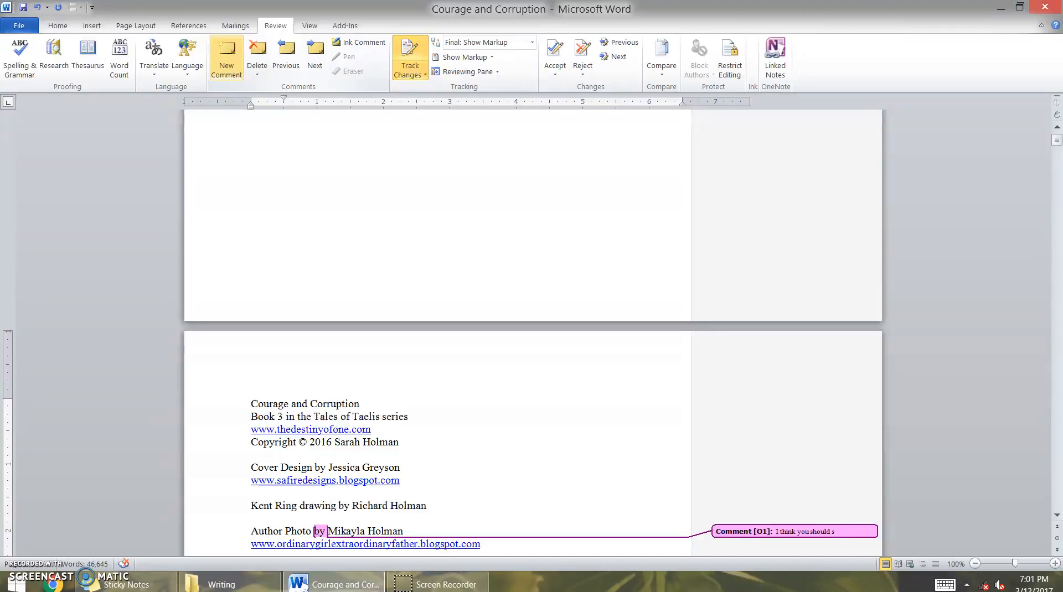
{"action": "type", "text": "say this is your amazing sister"}
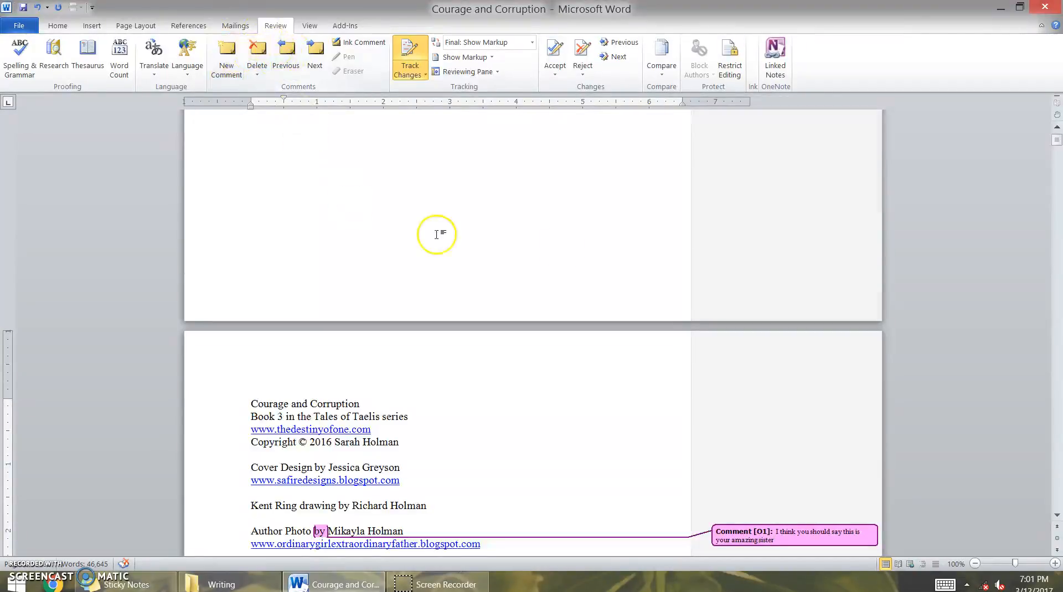
From the title page, go to the next comment in the manuscript and delete it
{"action": "scroll", "coordinate": [995, 271], "scroll_direction": "up", "scroll_amount": 10}
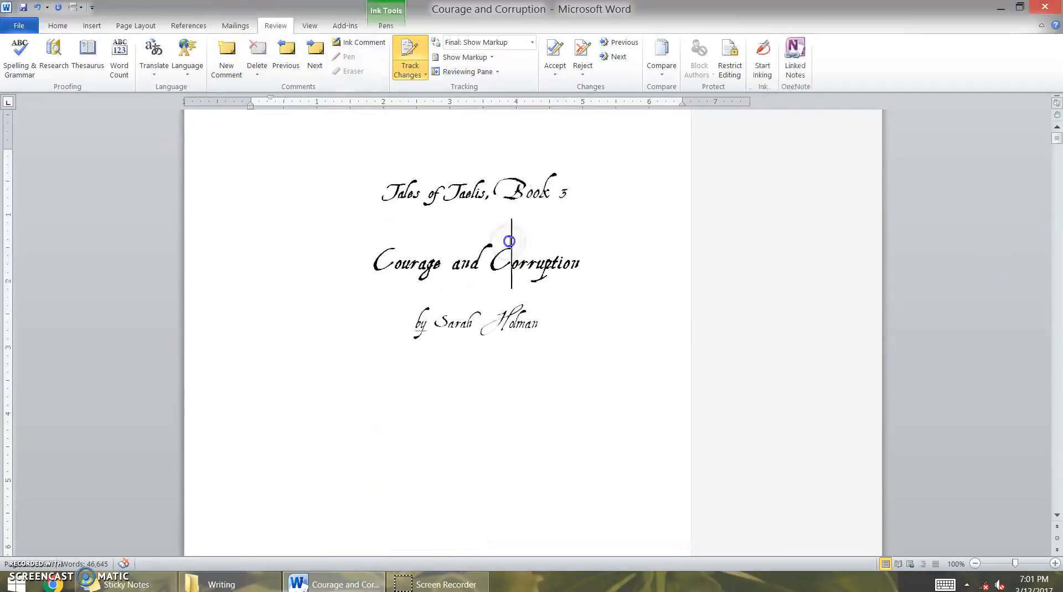
{"action": "left_click", "coordinate": [316, 55]}
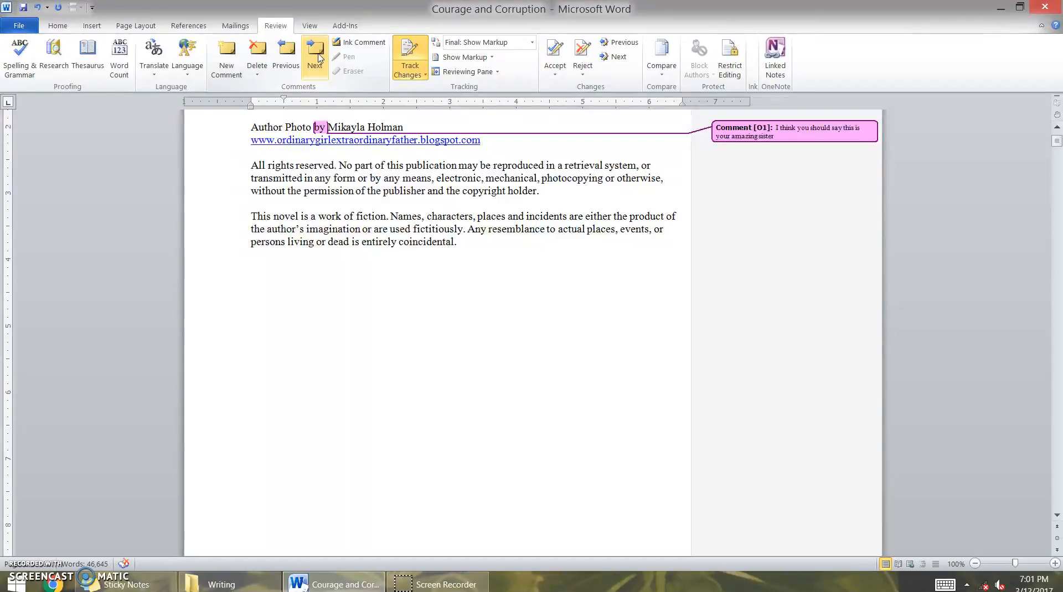
{"action": "left_click", "coordinate": [262, 48]}
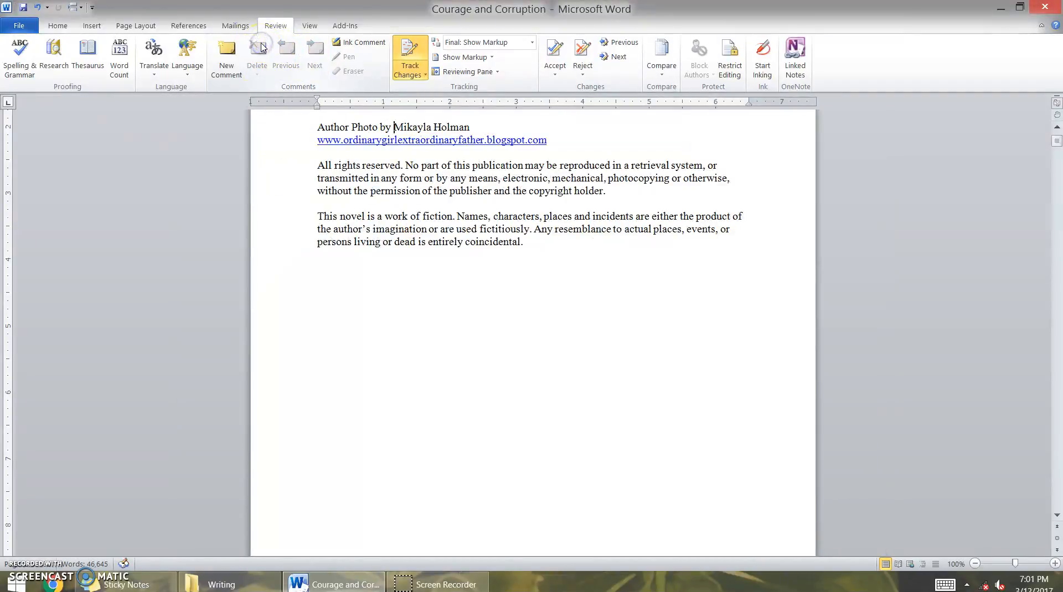
Switch to File Explorer, look through the Writing folder, and open "Suit and Suitability, edited 3" from the Downloads folder
{"action": "mouse_move", "coordinate": [242, 587]}
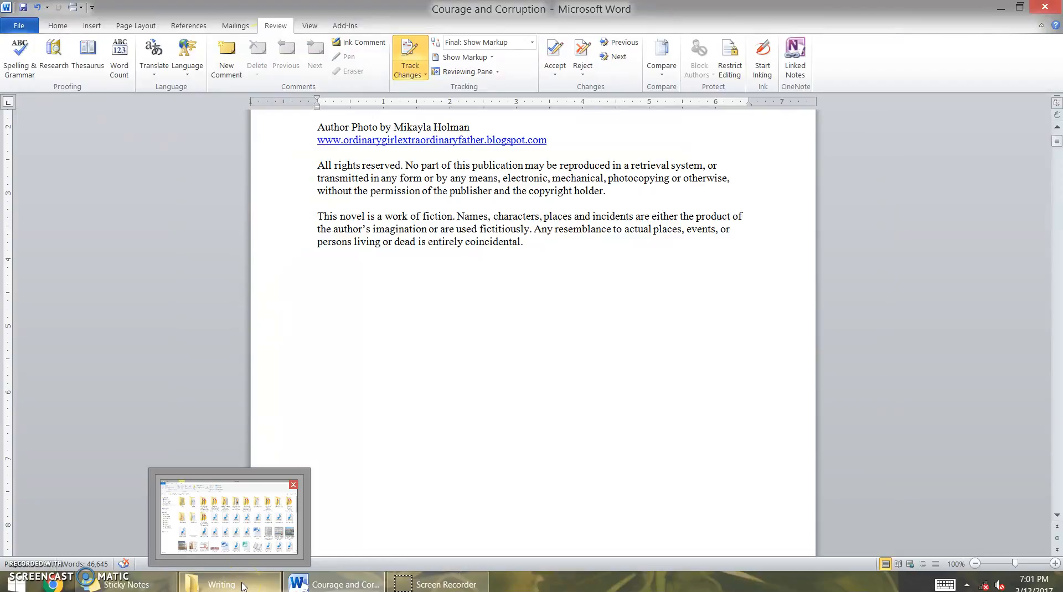
{"action": "left_click", "coordinate": [260, 586]}
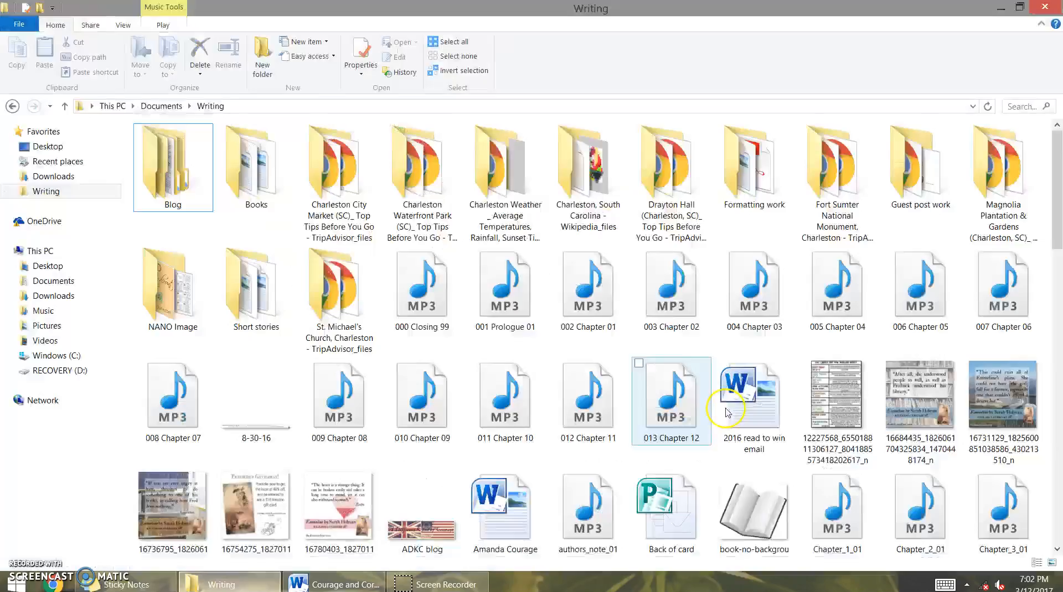
{"action": "scroll", "coordinate": [1052, 277], "scroll_direction": "down", "scroll_amount": 3}
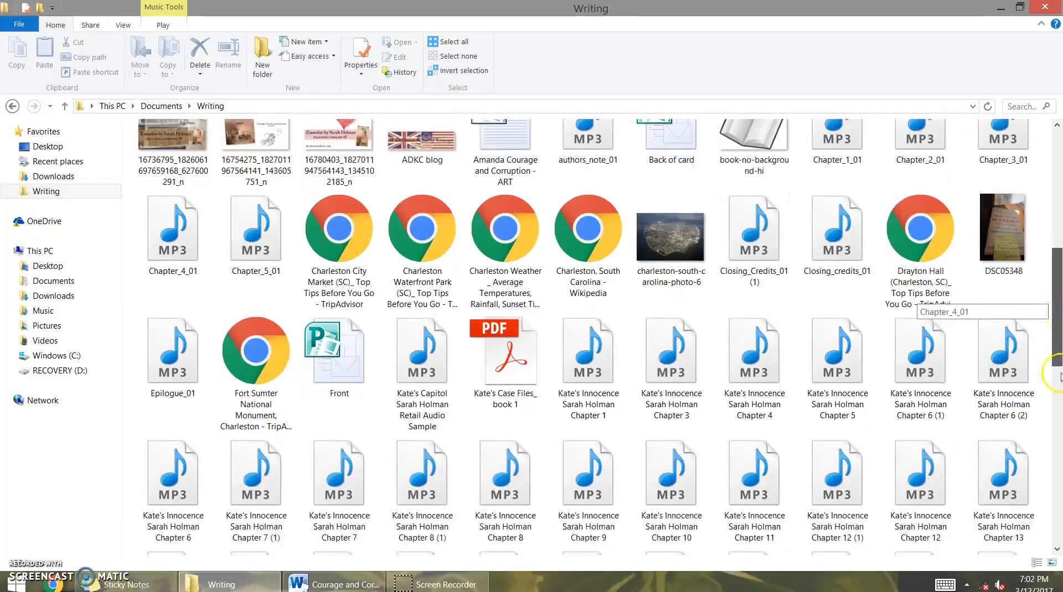
{"action": "left_click", "coordinate": [1058, 404]}
{"action": "left_click_drag", "start_coordinate": [1058, 421], "coordinate": [1057, 178]}
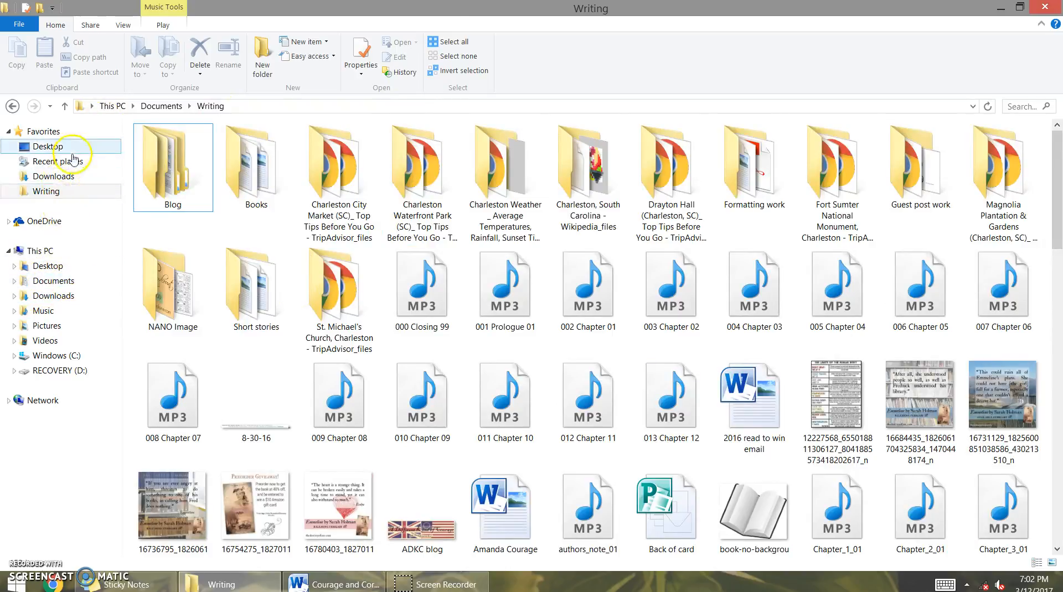
{"action": "left_click", "coordinate": [66, 177]}
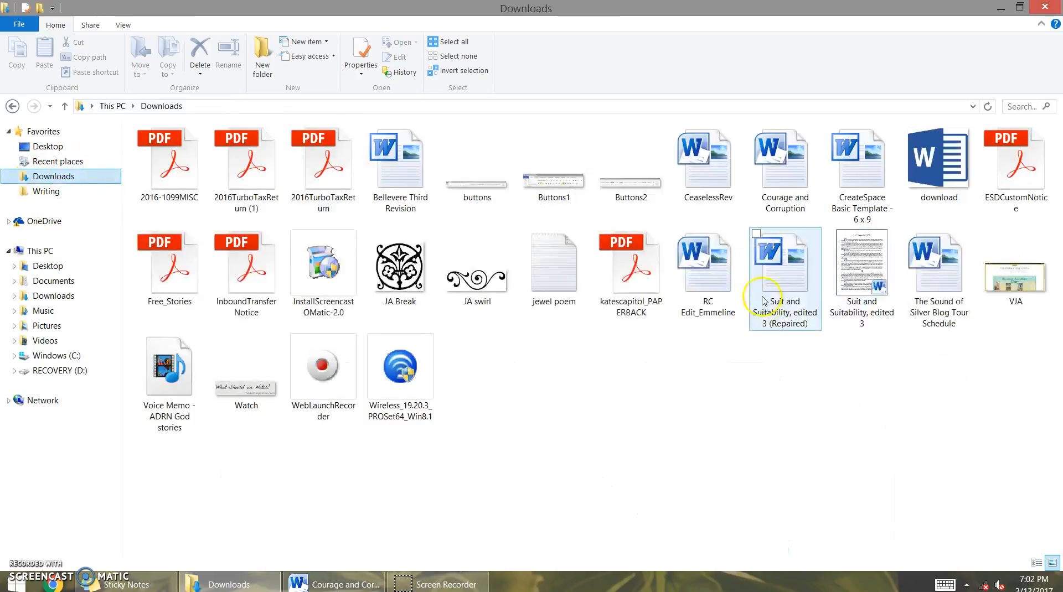
{"action": "left_click", "coordinate": [861, 288]}
{"action": "double_click", "coordinate": [861, 287]}
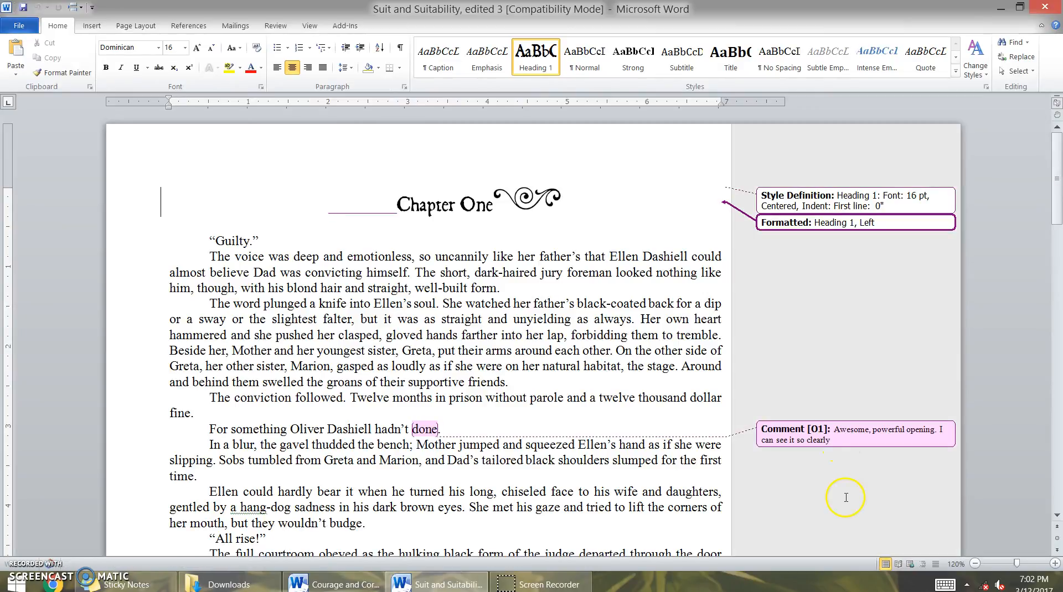
Go from the first comment to the next one in Suit and Suitability, edited 3, and close the document
{"action": "left_click", "coordinate": [812, 431]}
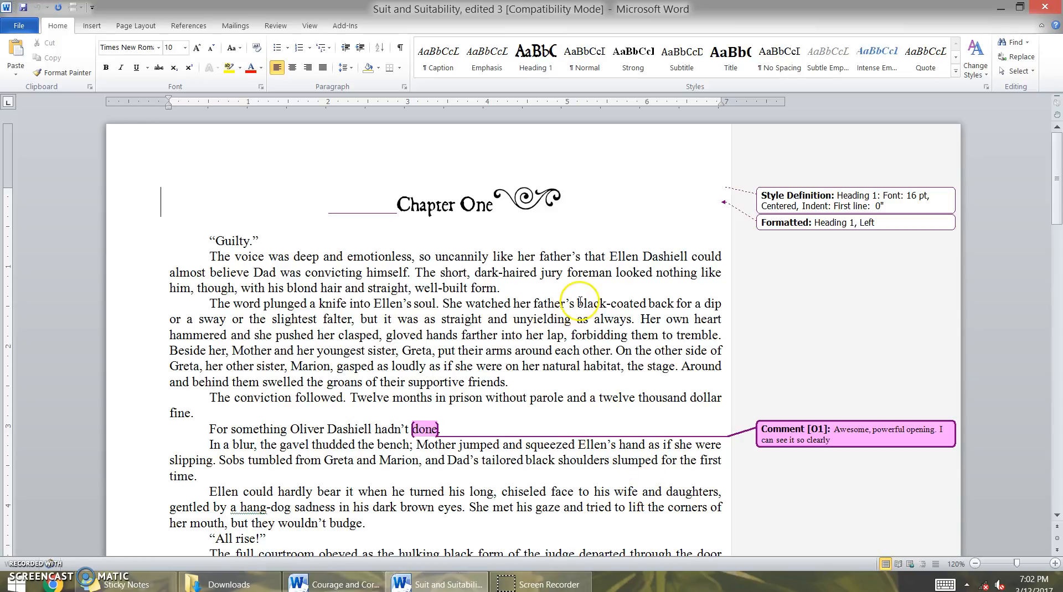
{"action": "left_click", "coordinate": [275, 26]}
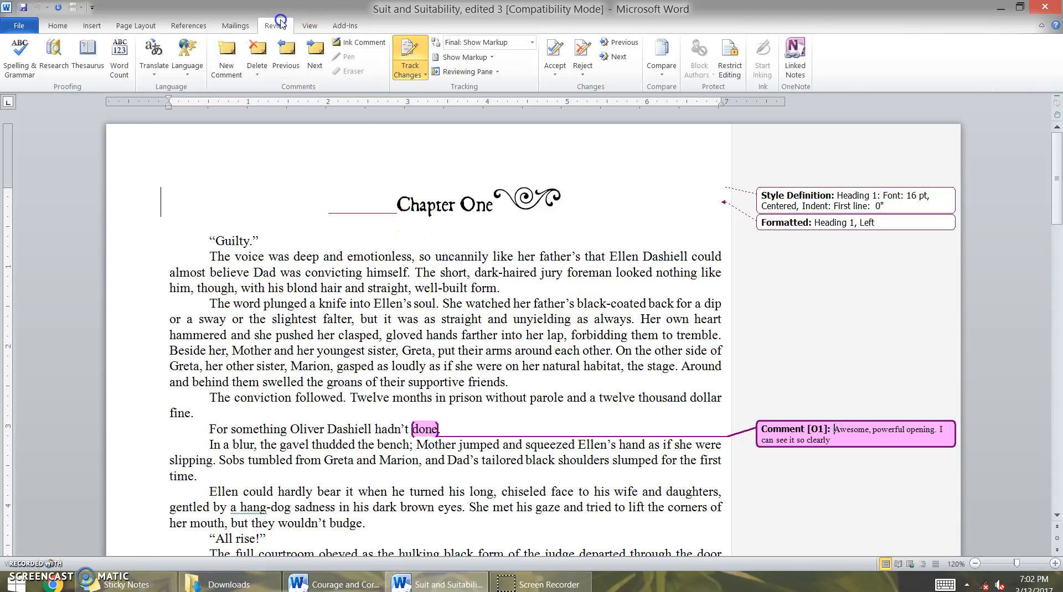
{"action": "left_click", "coordinate": [317, 64]}
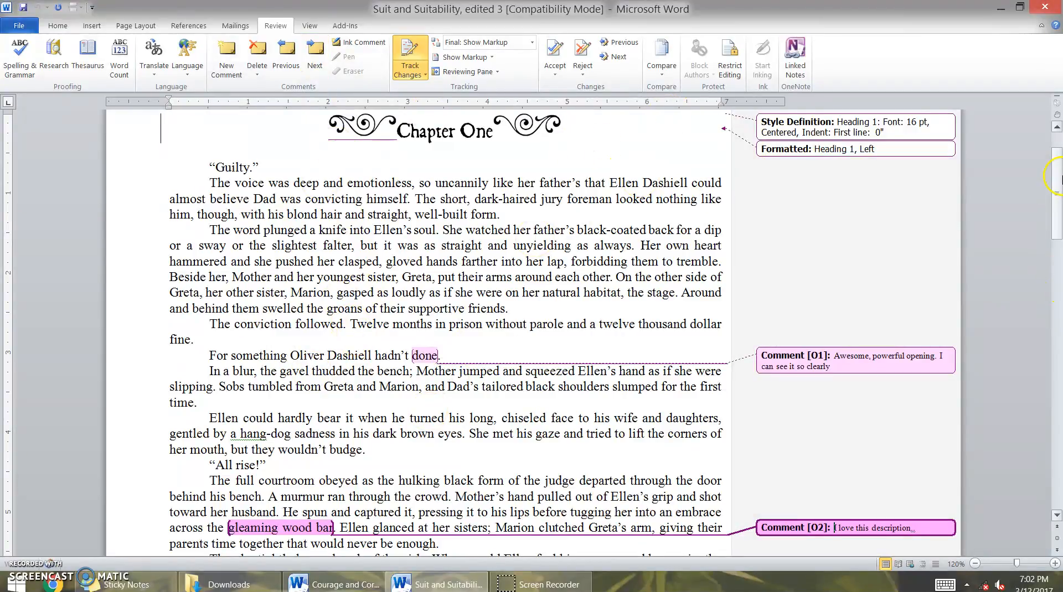
{"action": "left_click_drag", "start_coordinate": [1058, 178], "coordinate": [1058, 163]}
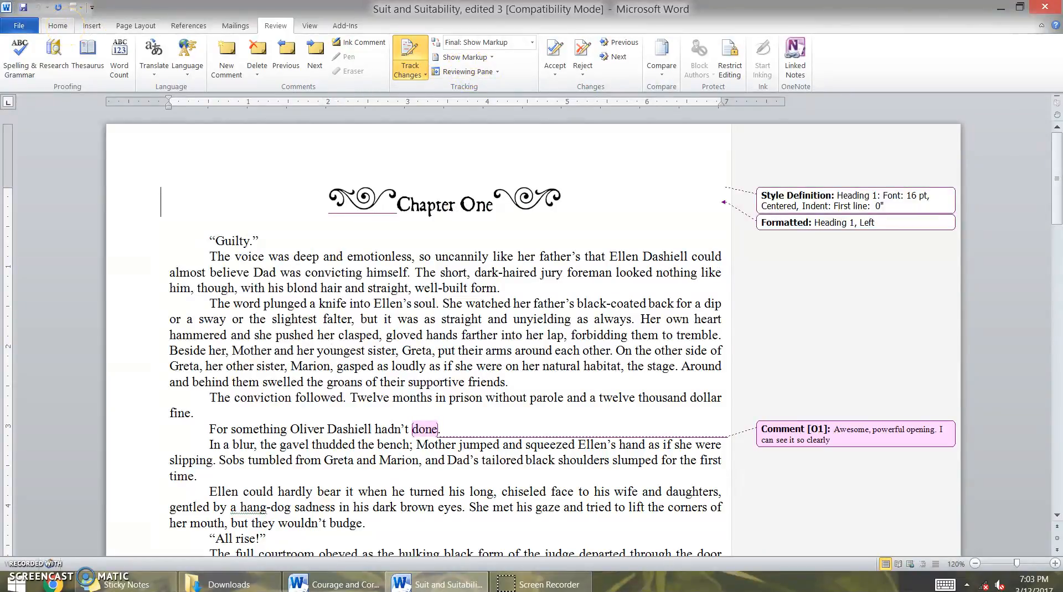
{"action": "mouse_move", "coordinate": [1054, 5]}
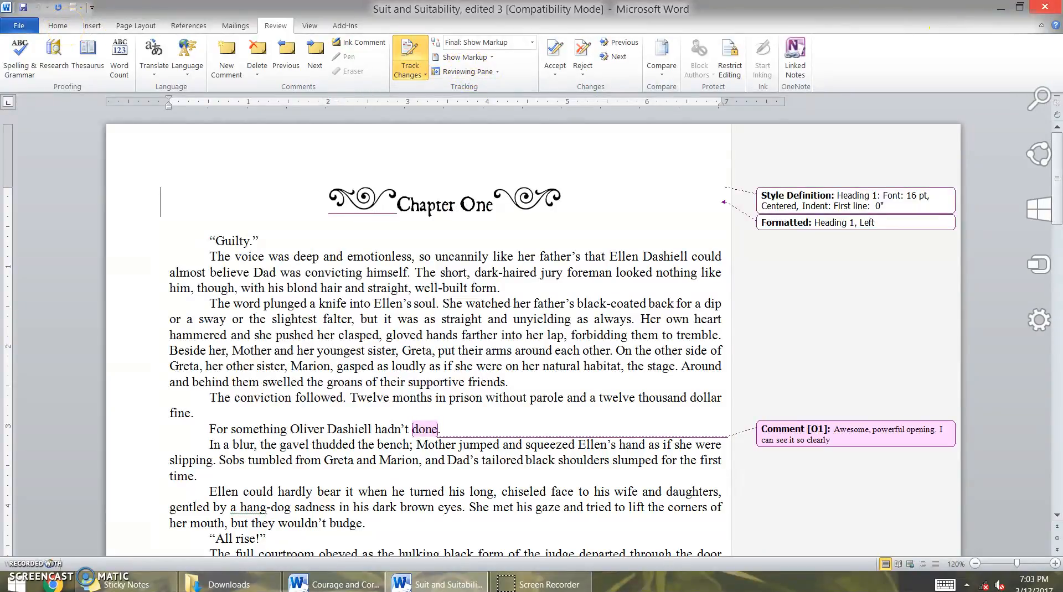
{"action": "left_click", "coordinate": [1044, 6]}
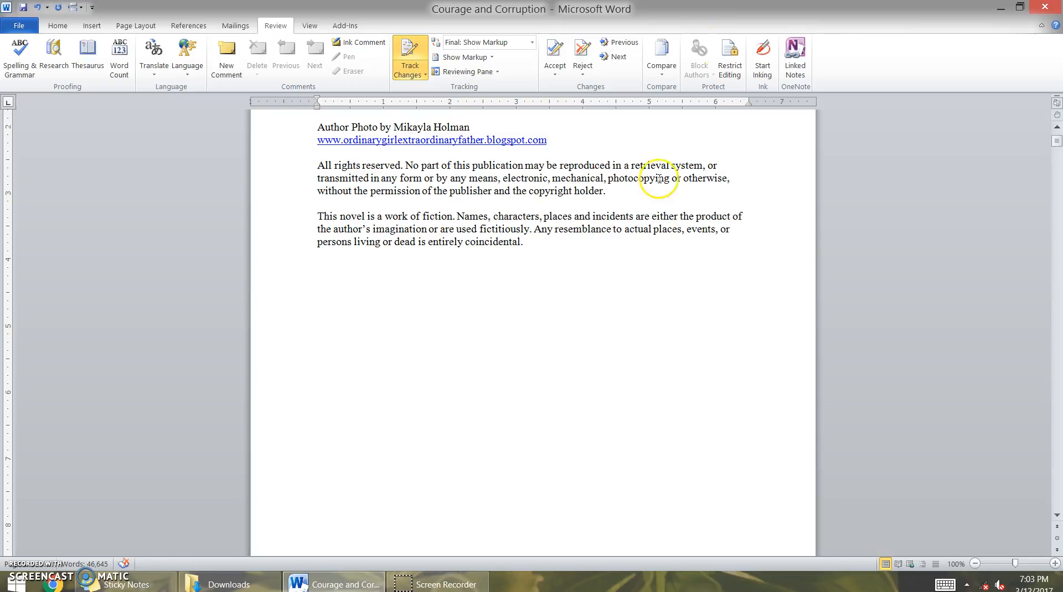
Open the Compare Documents dialog, look over the available original documents, and close the dialog without comparing
{"action": "left_click", "coordinate": [662, 79]}
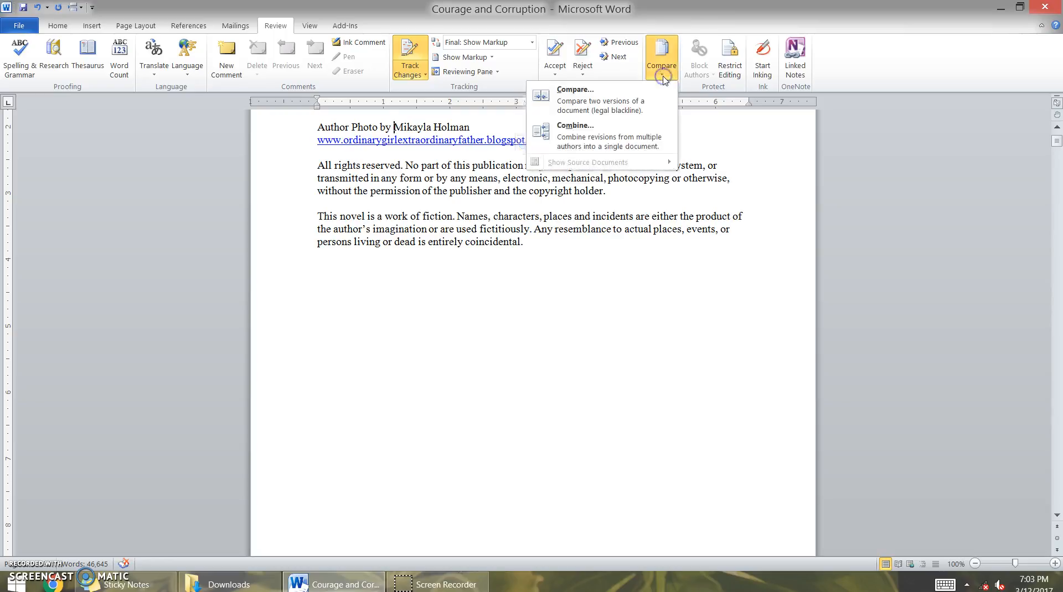
{"action": "left_click", "coordinate": [618, 107]}
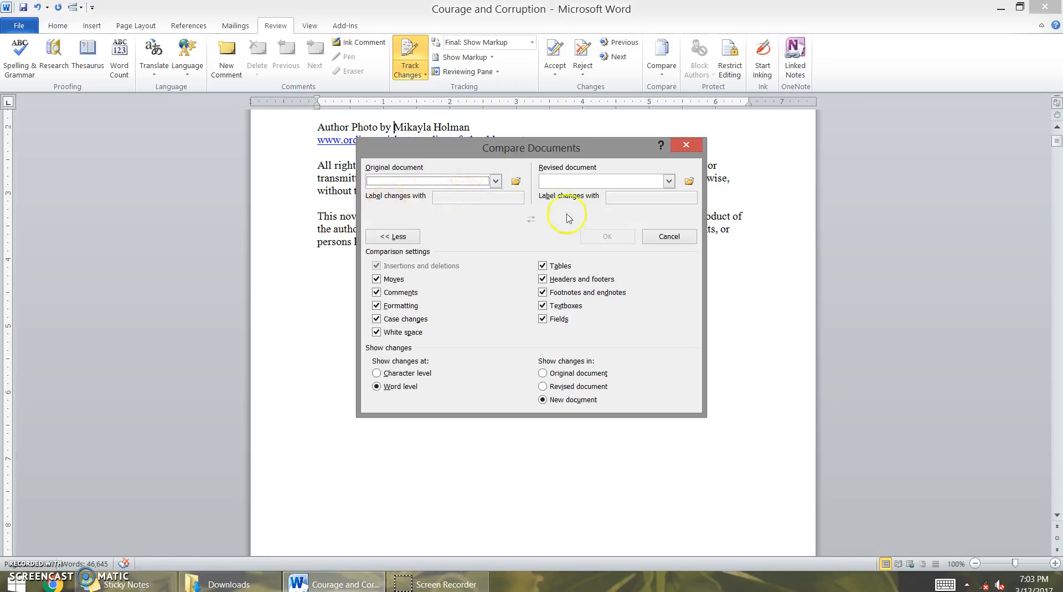
{"action": "left_click", "coordinate": [495, 181]}
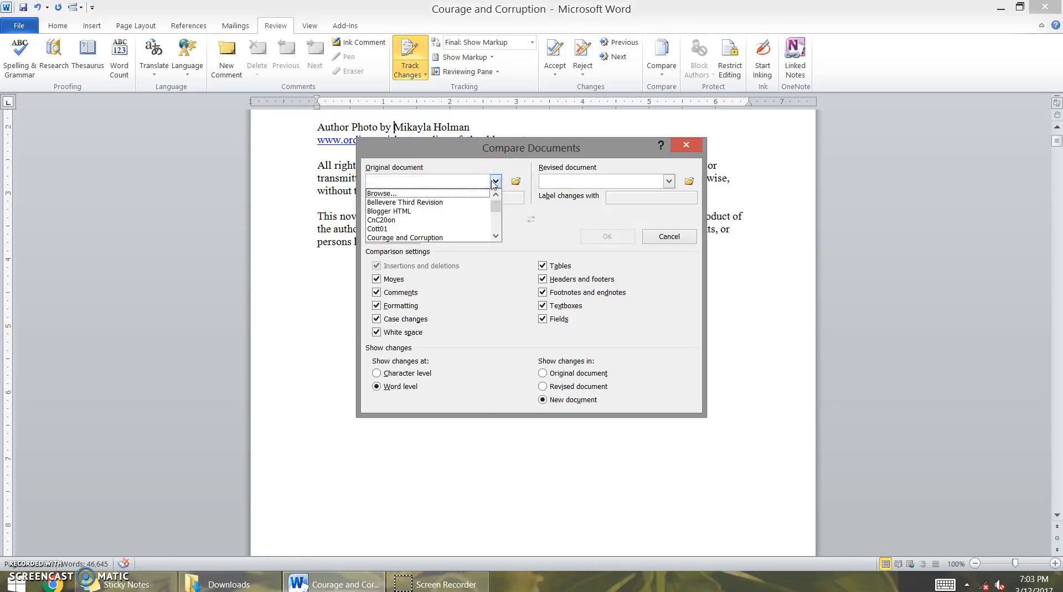
{"action": "left_click_drag", "start_coordinate": [493, 205], "coordinate": [492, 206]}
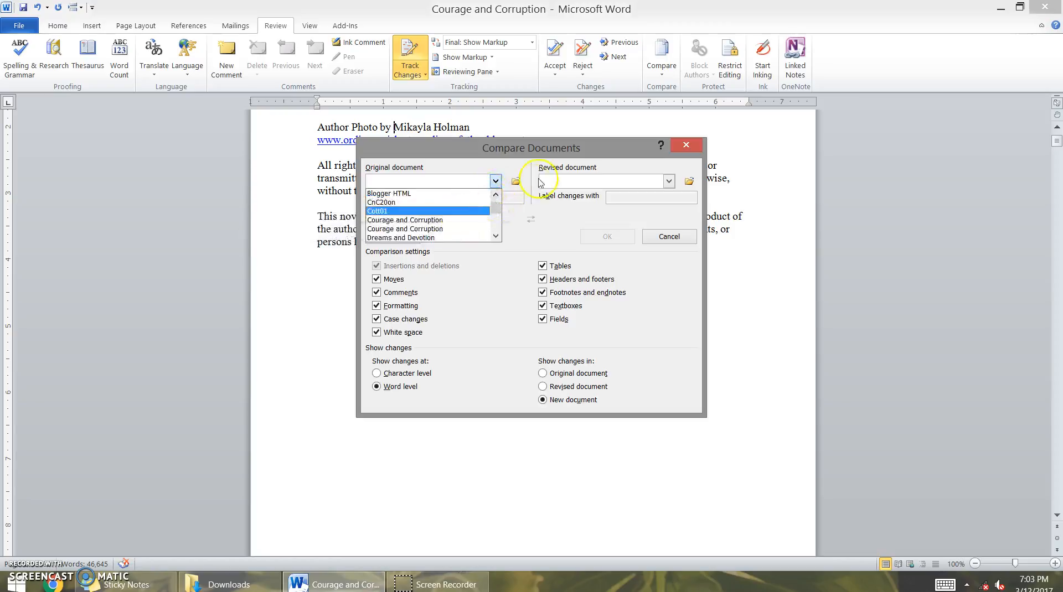
{"action": "left_click", "coordinate": [497, 181]}
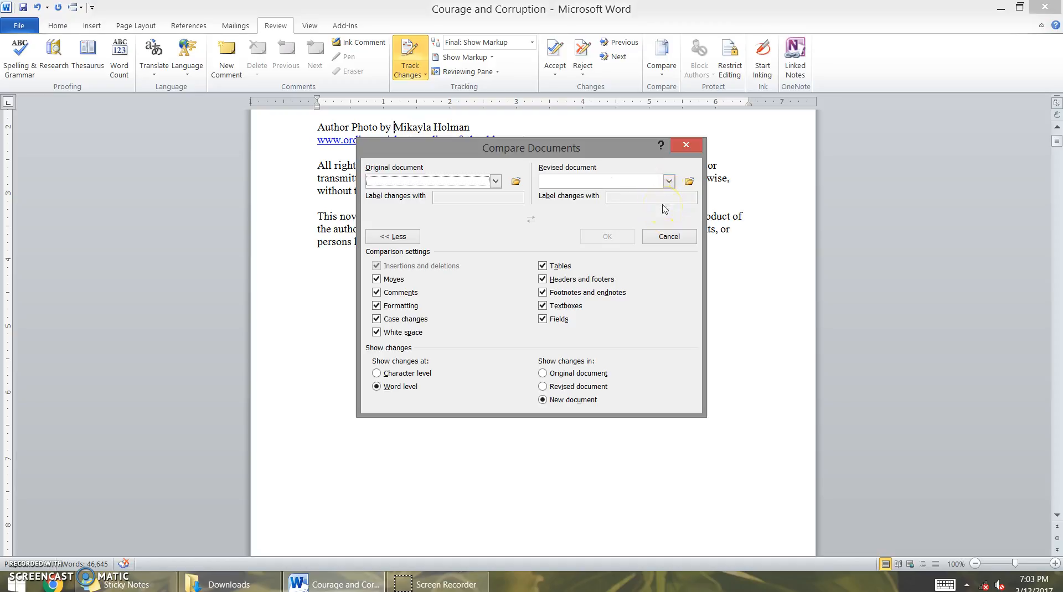
{"action": "left_click", "coordinate": [689, 145]}
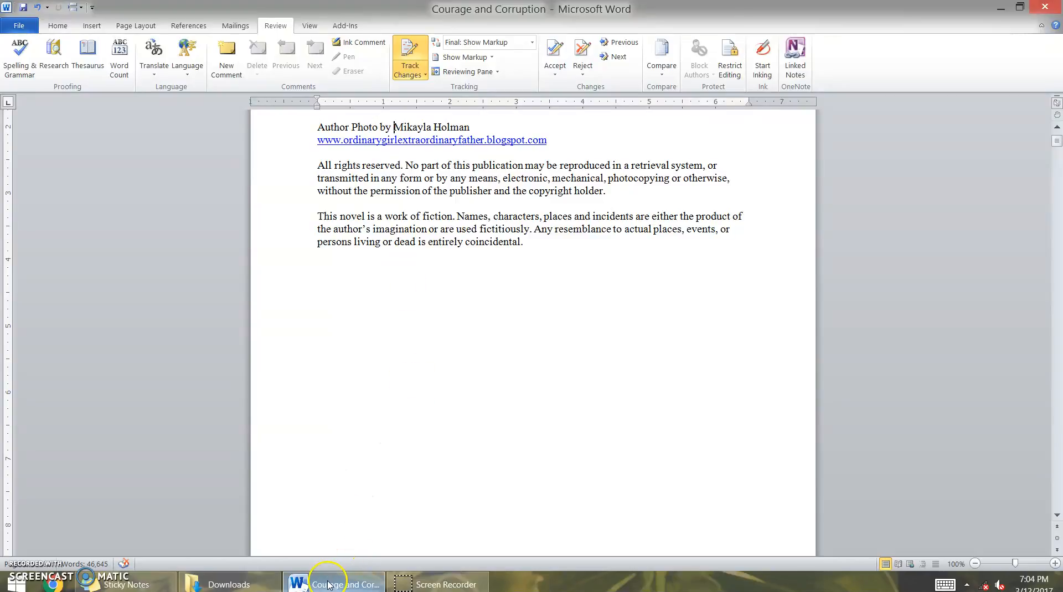
{"action": "mouse_move", "coordinate": [237, 585]}
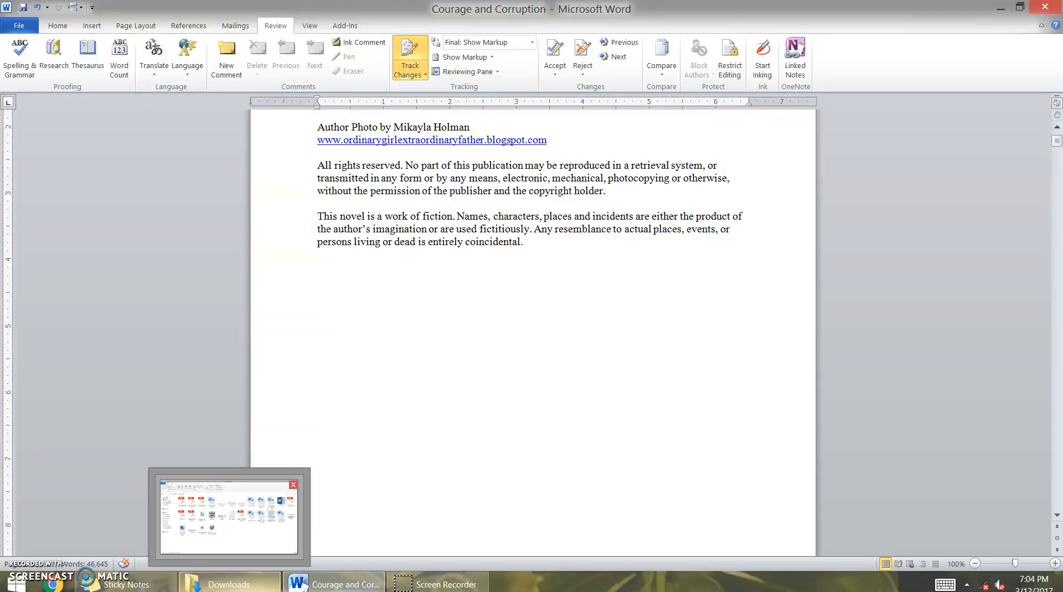
Switch to File Explorer and open "Admirable" from the Short stories folder inside the Writing folder
{"action": "left_click", "coordinate": [236, 584]}
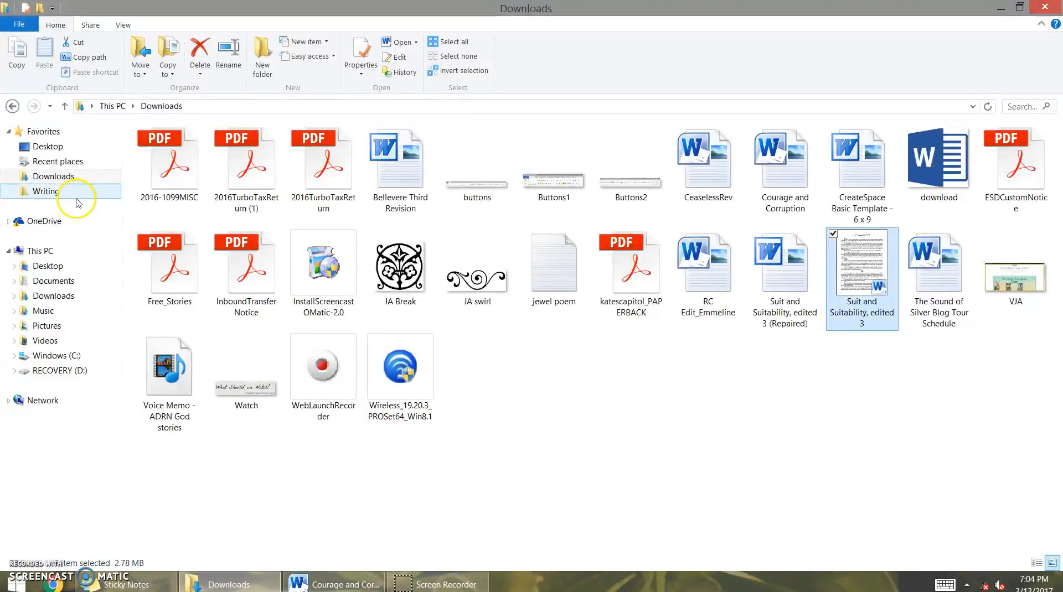
{"action": "left_click", "coordinate": [58, 192]}
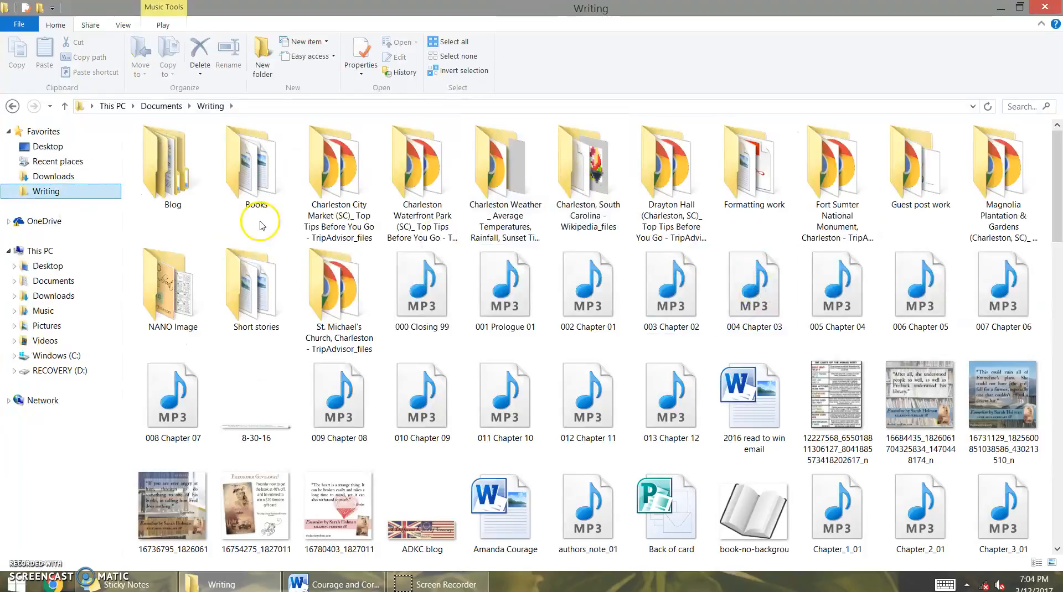
{"action": "double_click", "coordinate": [238, 302]}
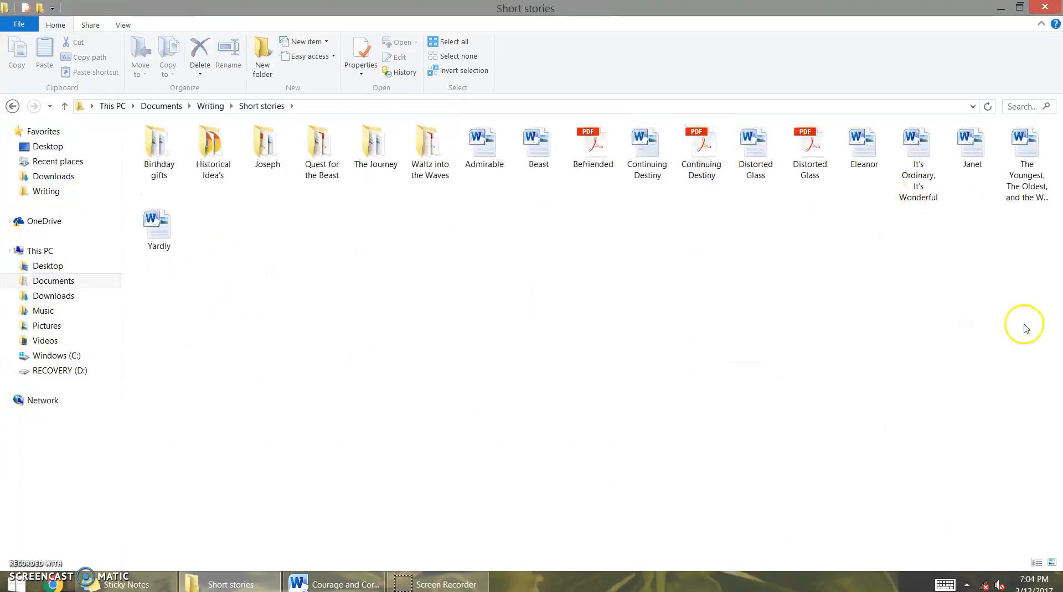
{"action": "double_click", "coordinate": [490, 159]}
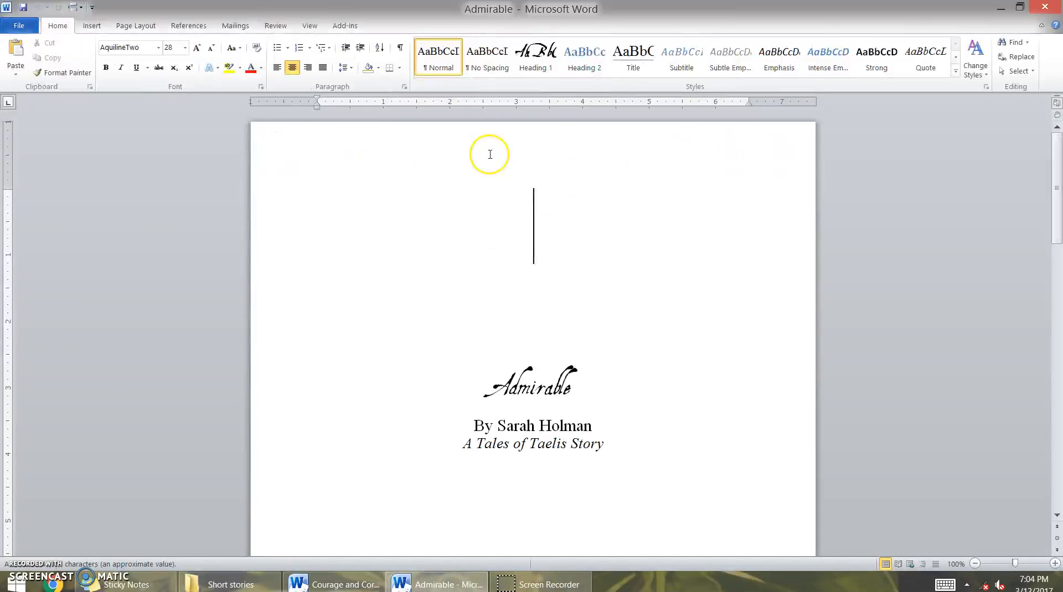
Look through the opening pages of Admirable and follow the table of contents link to the Dedication
{"action": "scroll", "coordinate": [592, 212], "scroll_direction": "down", "scroll_amount": 20}
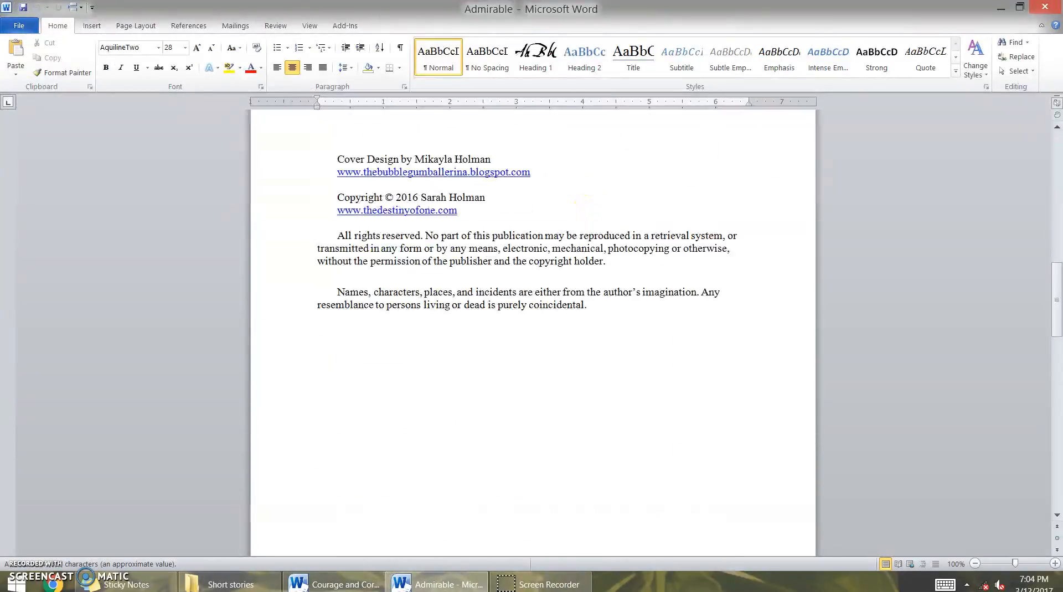
{"action": "scroll", "coordinate": [586, 218], "scroll_direction": "down", "scroll_amount": 10}
{"action": "scroll", "coordinate": [586, 218], "scroll_direction": "up", "scroll_amount": 8}
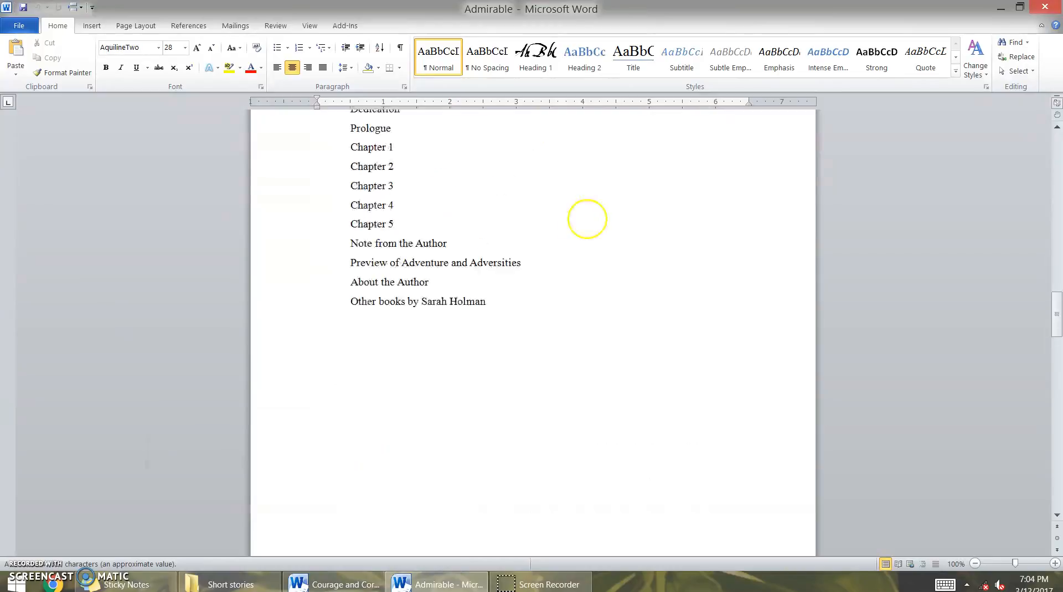
{"action": "left_click", "coordinate": [361, 244]}
{"action": "mouse_move", "coordinate": [520, 408]}
{"action": "left_mouse_down"}
{"action": "mouse_move", "coordinate": [363, 332]}
{"action": "mouse_move", "coordinate": [352, 304]}
{"action": "left_mouse_up"}
{"action": "left_click", "coordinate": [352, 304], "text": "ctrl"}
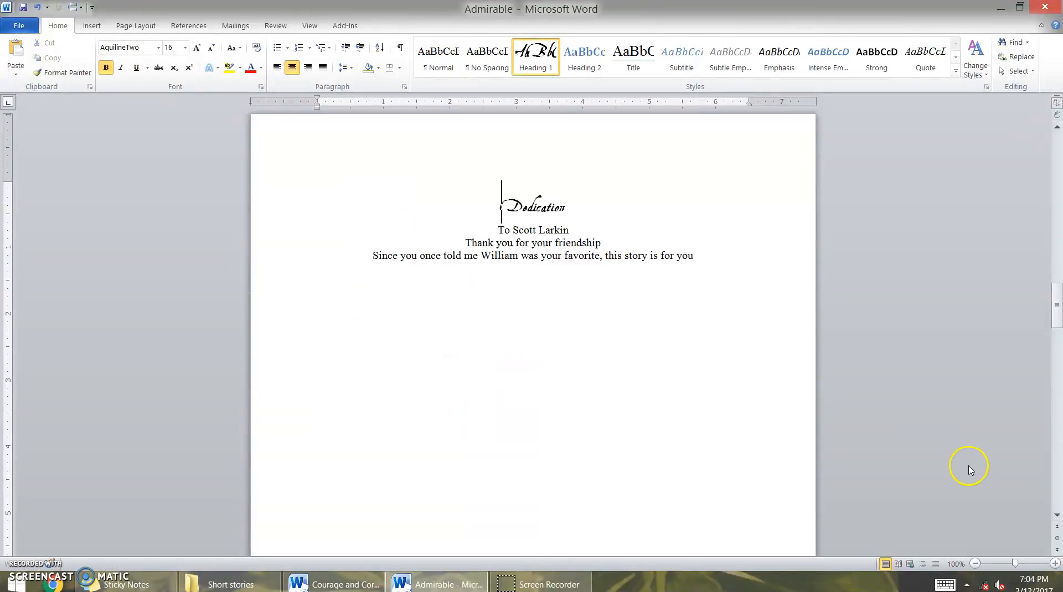
Return to the title page, go on to the Prologue, and show the paragraph marks and hidden formatting symbols
{"action": "scroll", "coordinate": [970, 474], "scroll_direction": "up", "scroll_amount": 10}
{"action": "left_click", "coordinate": [171, 309]}
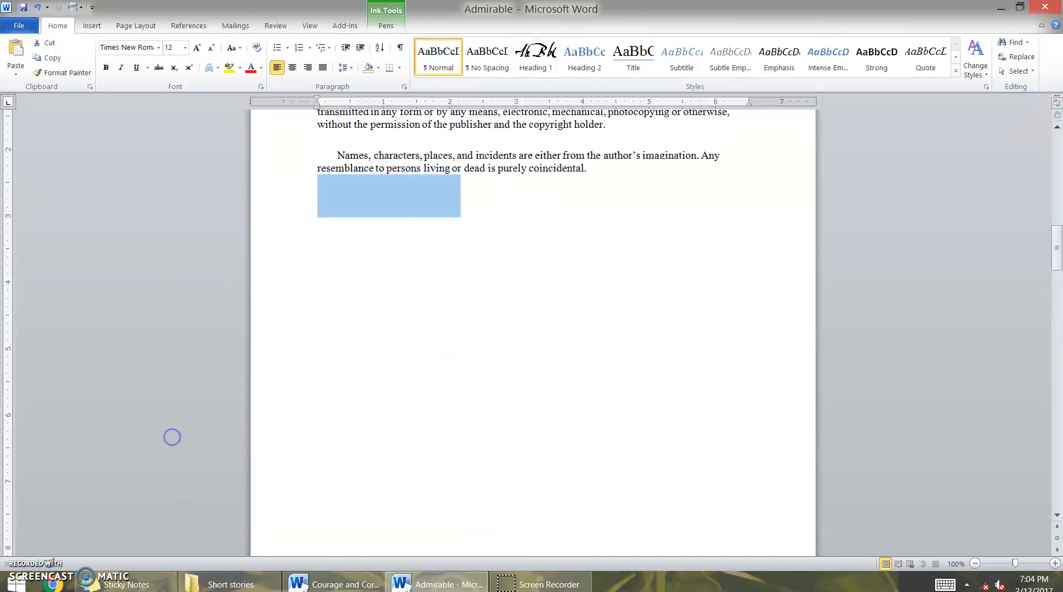
{"action": "scroll", "coordinate": [171, 437], "scroll_direction": "up", "scroll_amount": 4}
{"action": "scroll", "coordinate": [533, 332], "scroll_direction": "up", "scroll_amount": 12}
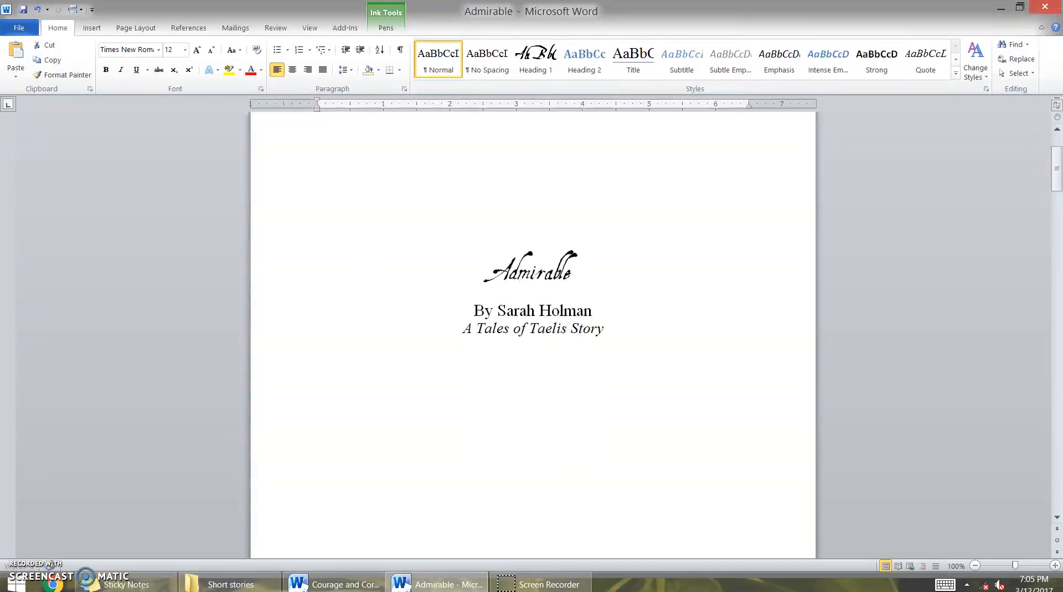
{"action": "scroll", "coordinate": [359, 358], "scroll_direction": "down", "scroll_amount": 15}
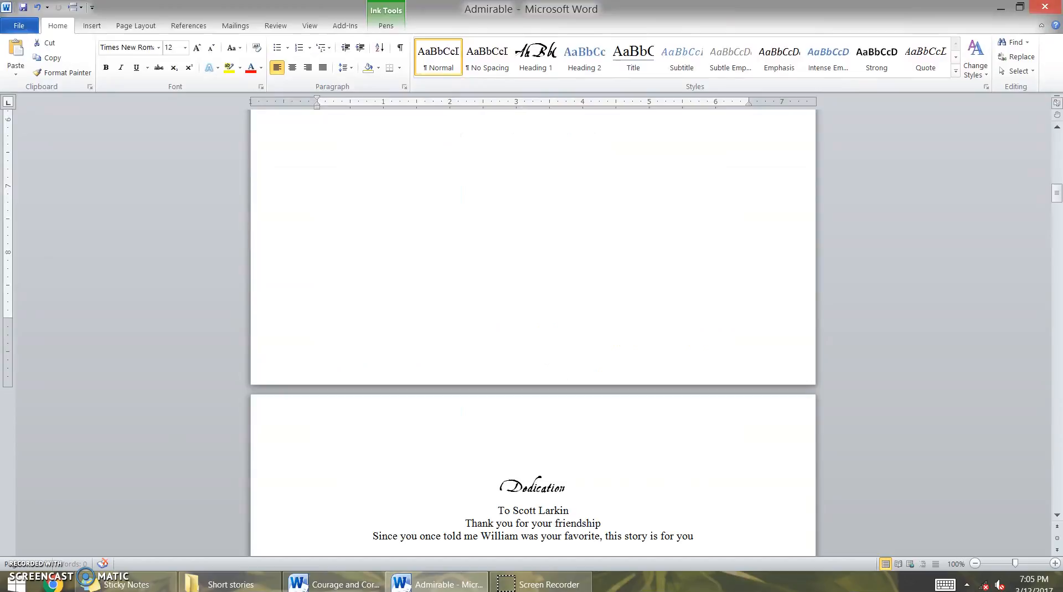
{"action": "scroll", "coordinate": [177, 443], "scroll_direction": "down", "scroll_amount": 20}
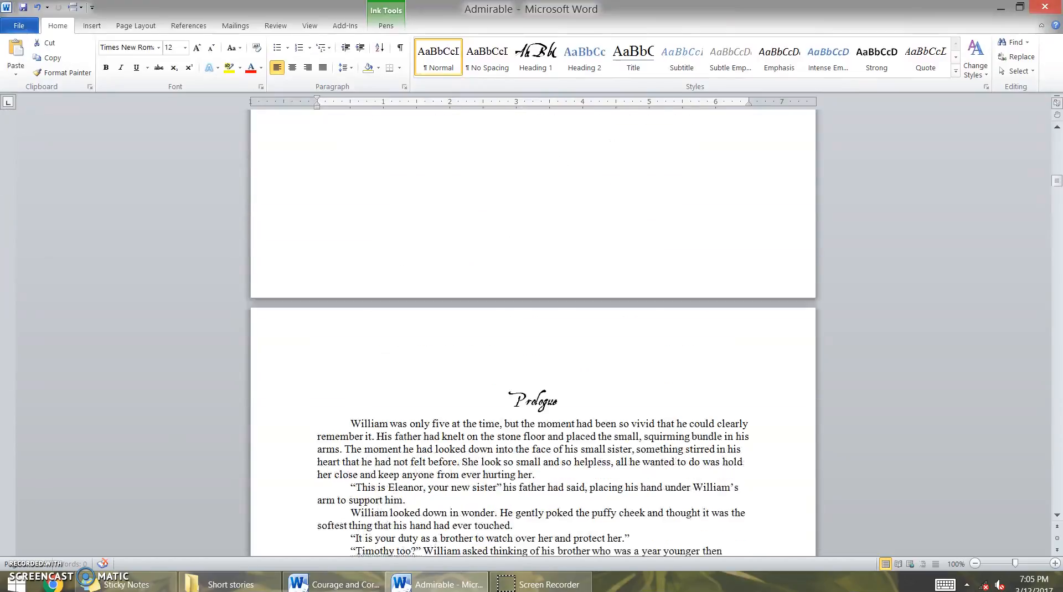
{"action": "scroll", "coordinate": [183, 444], "scroll_direction": "down", "scroll_amount": 1}
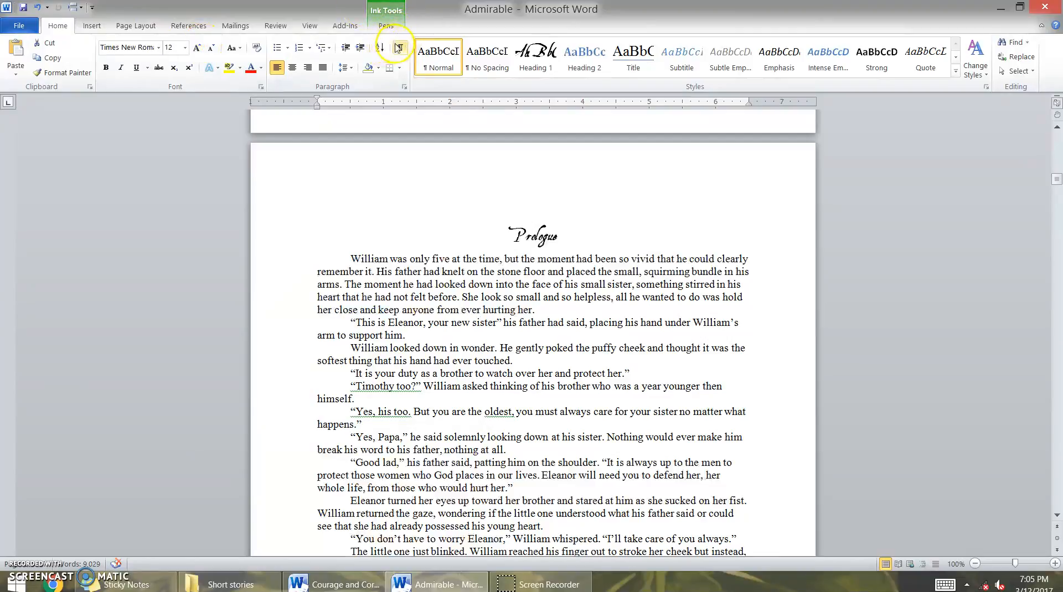
{"action": "left_click", "coordinate": [401, 47]}
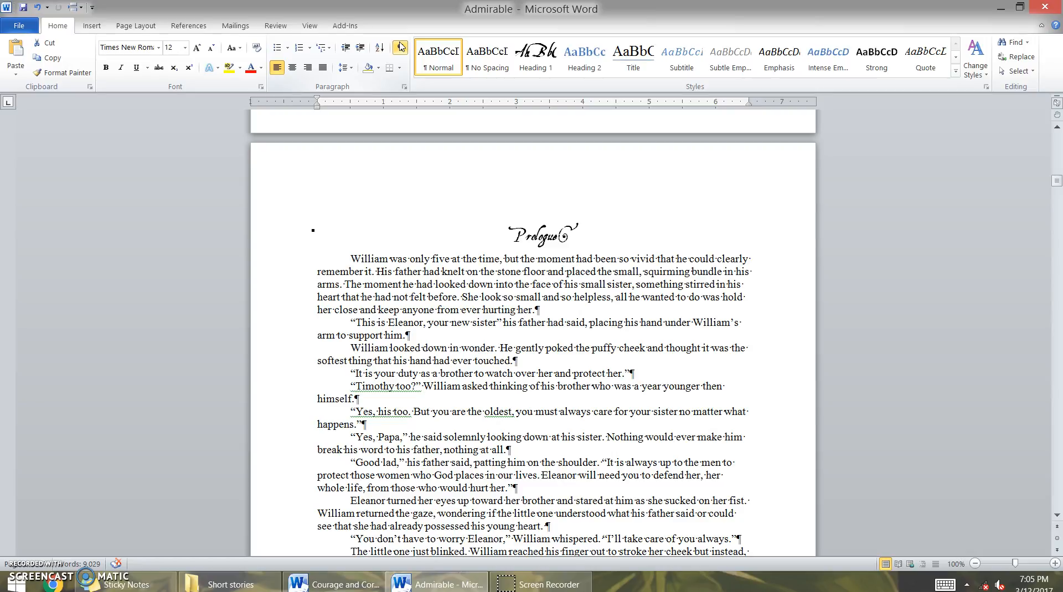
Open the Normal style for modification and make it apply to new documents based on this template
{"action": "left_click", "coordinate": [436, 275]}
{"action": "right_click", "coordinate": [451, 54]}
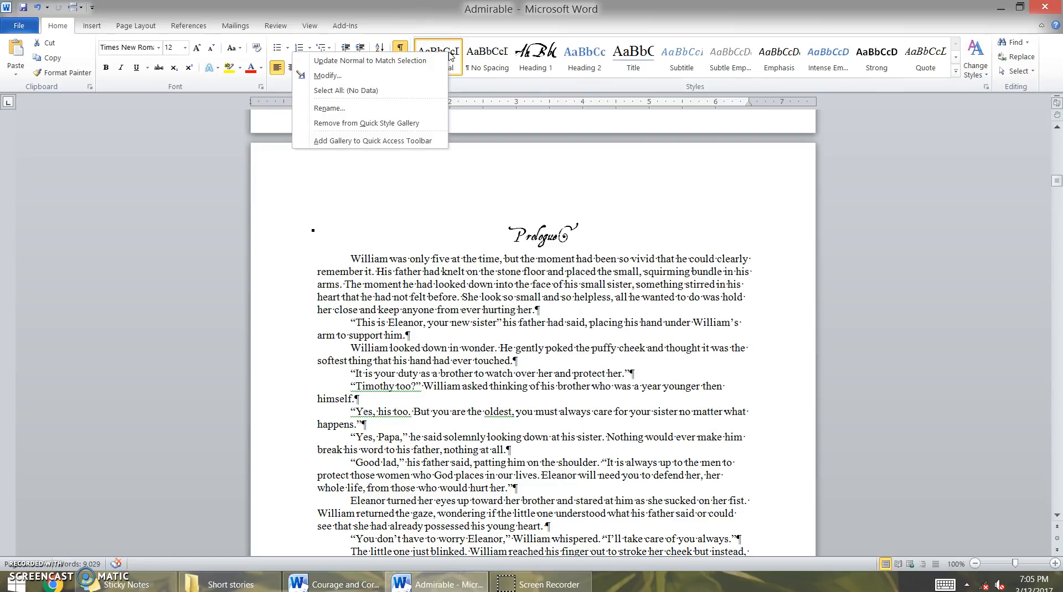
{"action": "left_click", "coordinate": [356, 70]}
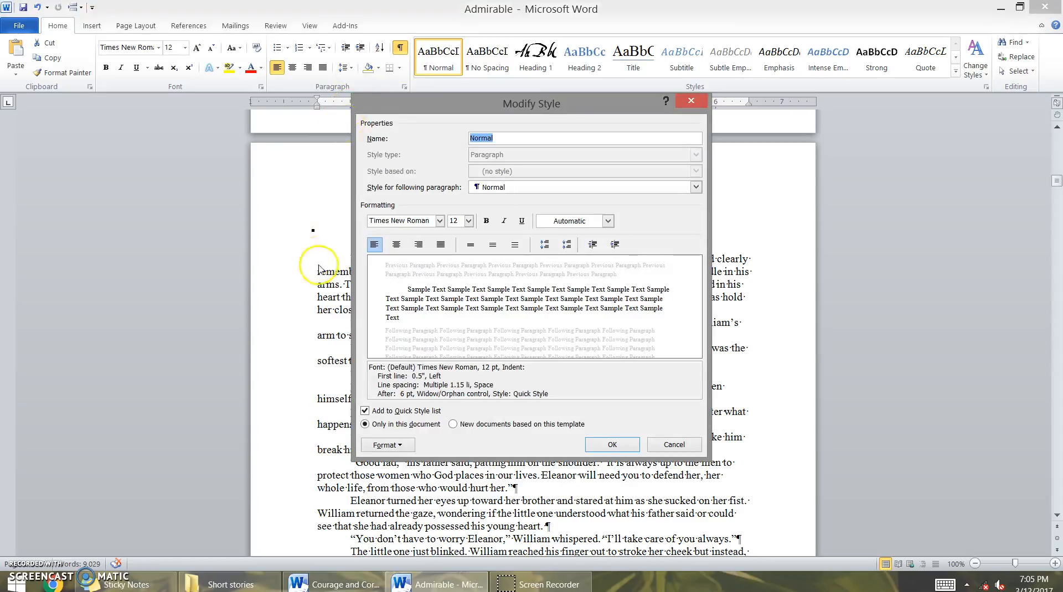
{"action": "left_click", "coordinate": [454, 425]}
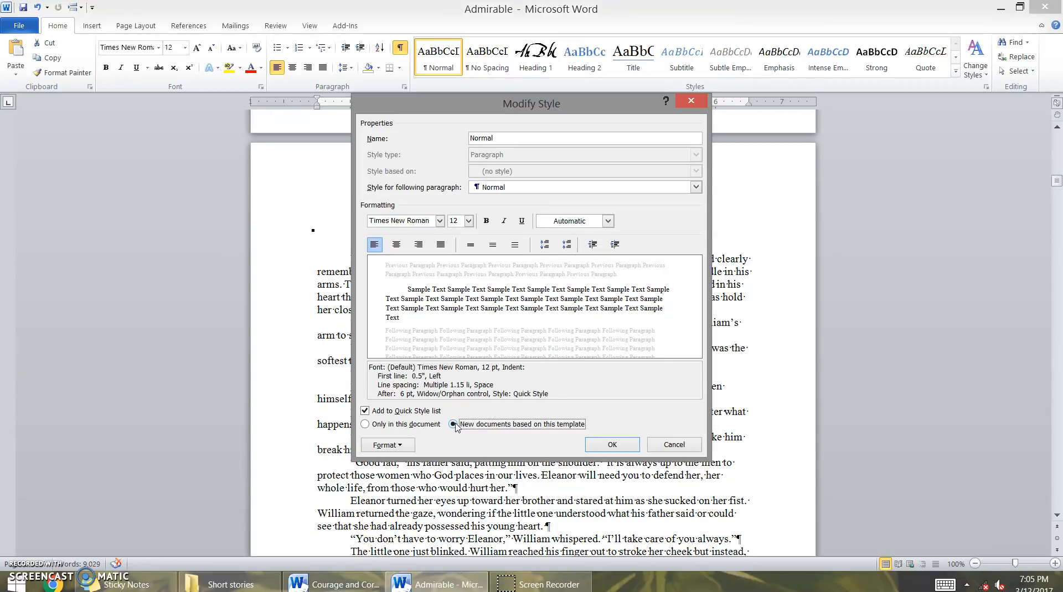
{"action": "left_click", "coordinate": [612, 444]}
In the Normal style's paragraph settings, try a 0.3" first-line indent and set it back to 0.5"
{"action": "left_click", "coordinate": [410, 445]}
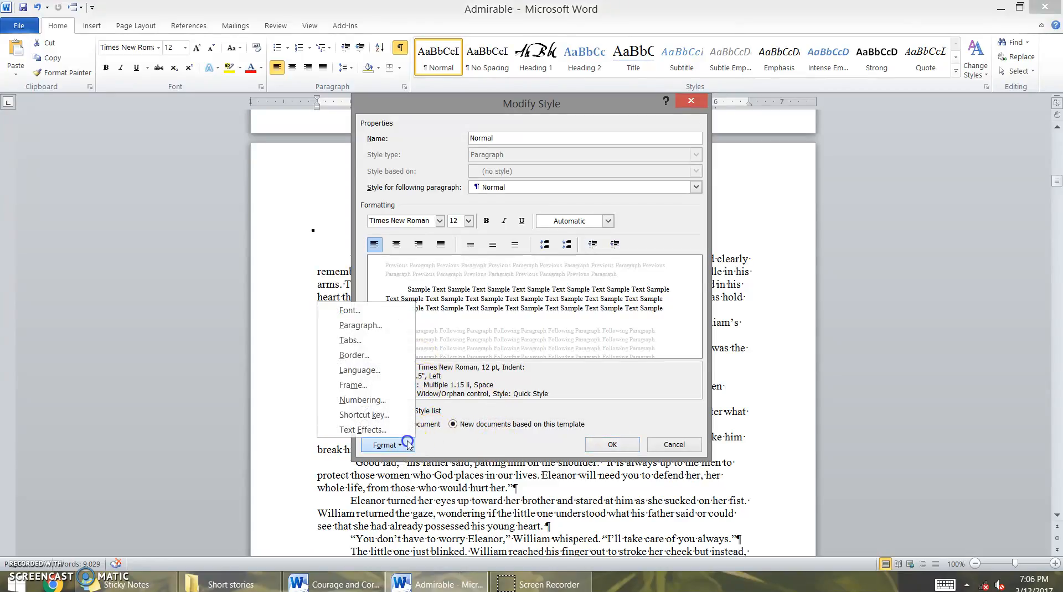
{"action": "left_click", "coordinate": [368, 326]}
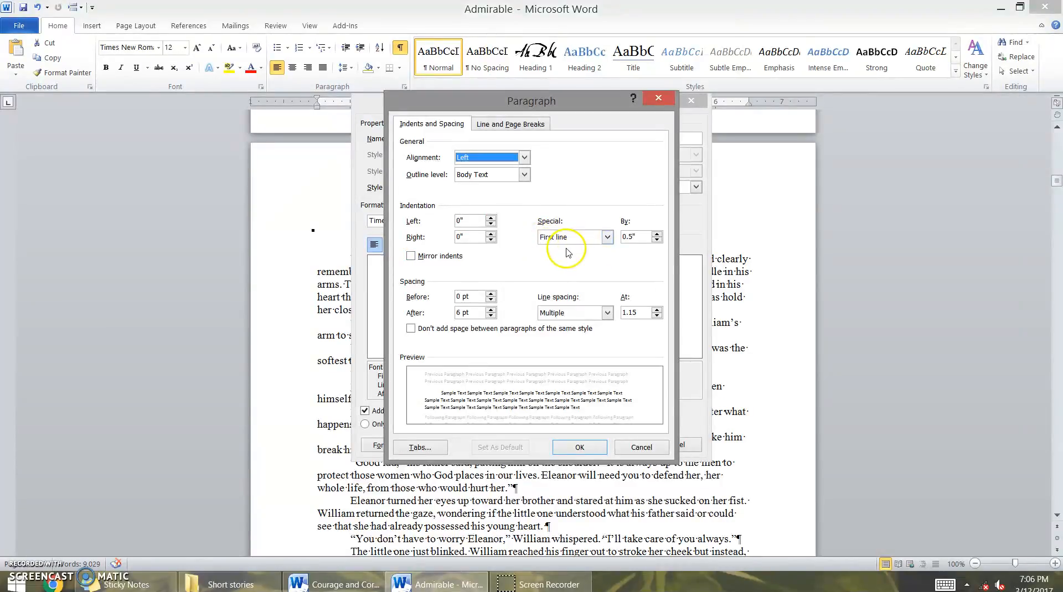
{"action": "left_click", "coordinate": [658, 240]}
{"action": "left_click", "coordinate": [658, 240]}
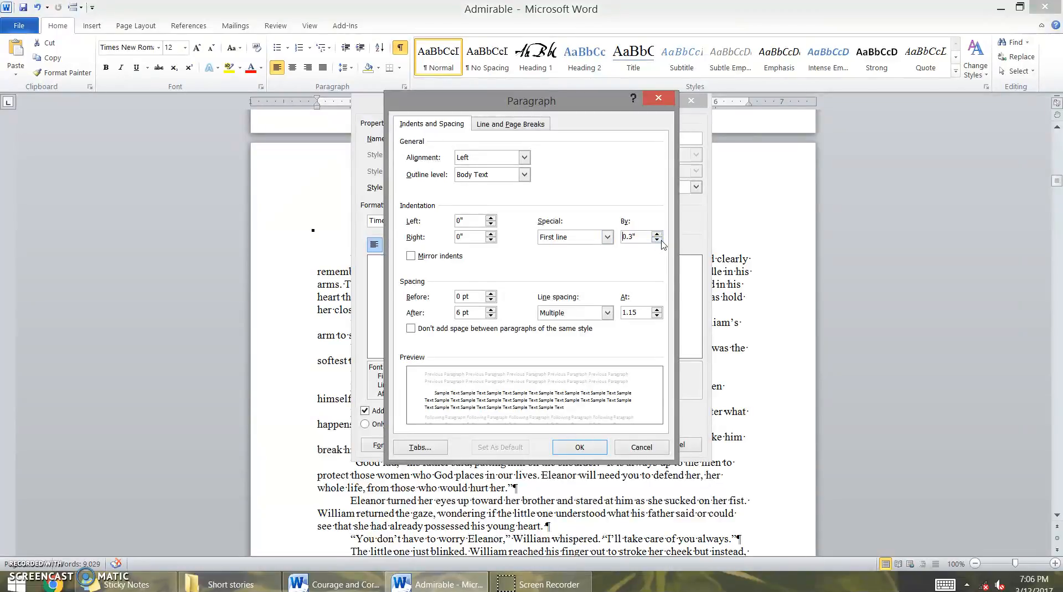
{"action": "left_click", "coordinate": [658, 233]}
{"action": "left_click", "coordinate": [657, 234]}
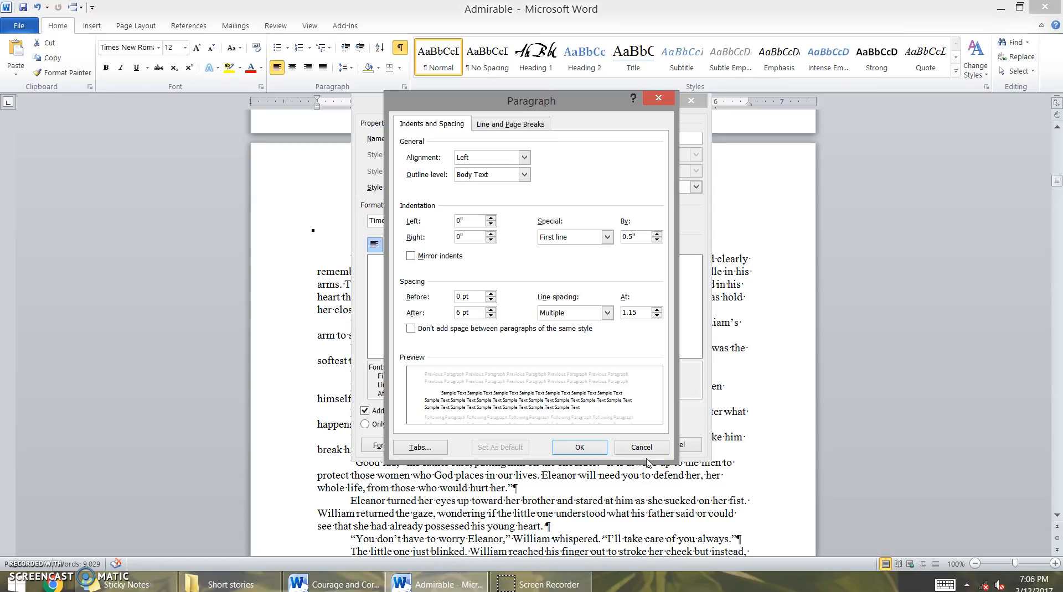
Examine the Normal style's line and page break options and its font choice, and cancel the style changes
{"action": "left_click", "coordinate": [529, 126]}
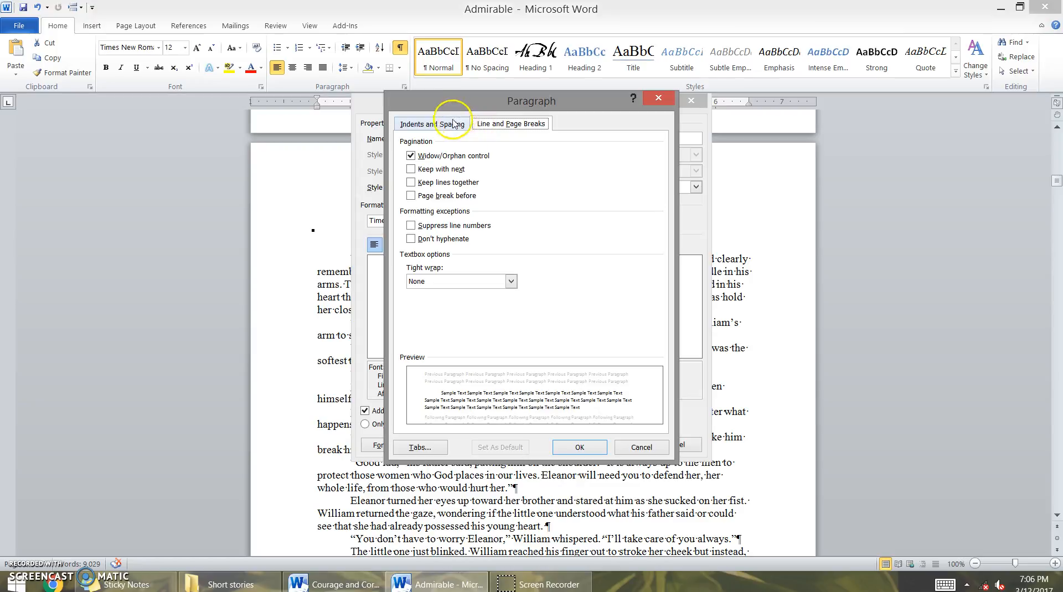
{"action": "left_click", "coordinate": [434, 124]}
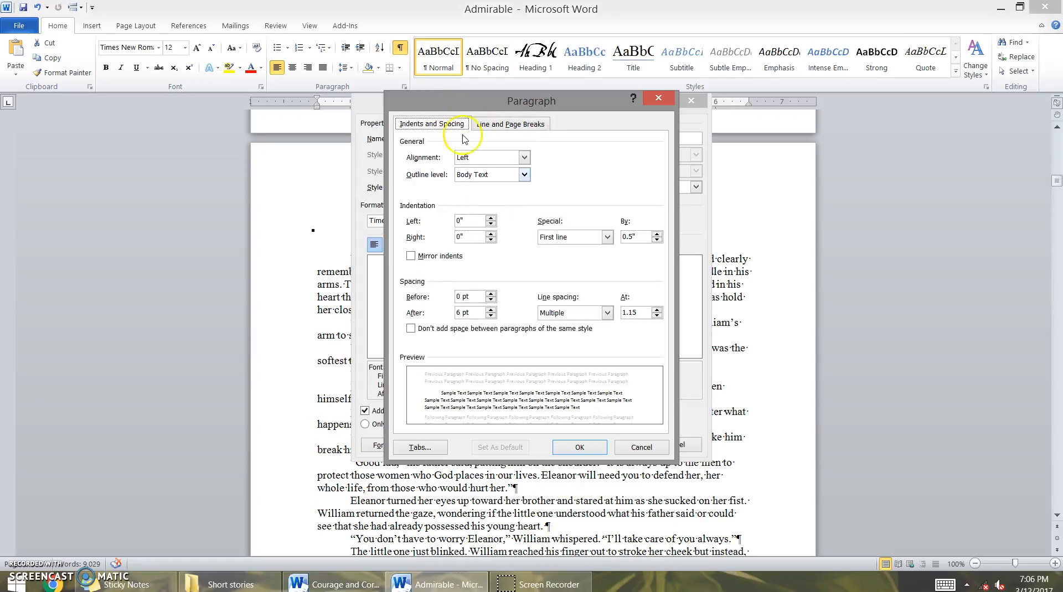
{"action": "left_click", "coordinate": [645, 453]}
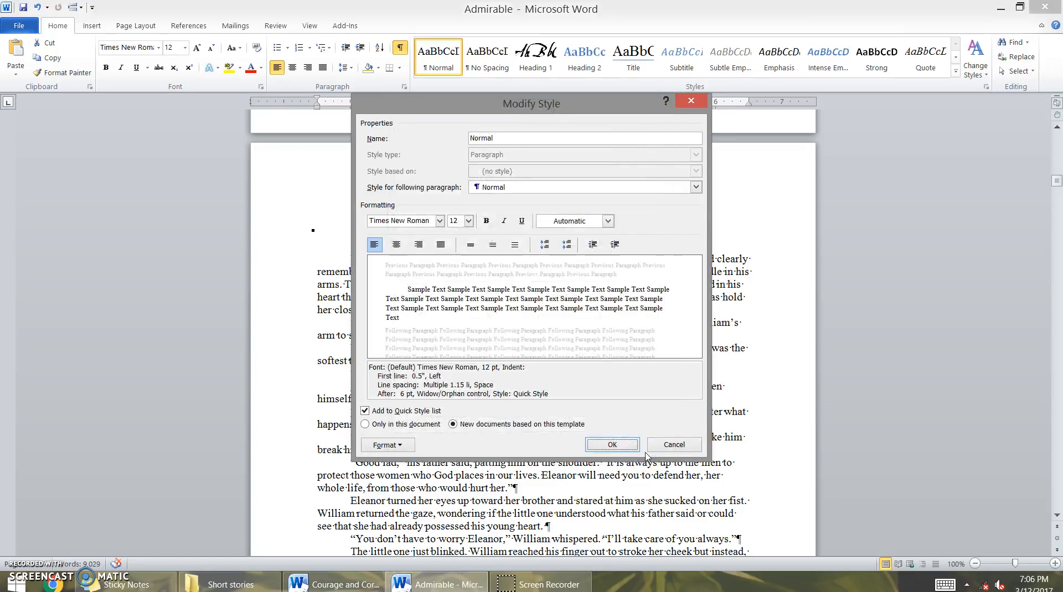
{"action": "left_click", "coordinate": [440, 221]}
{"action": "left_click", "coordinate": [441, 221]}
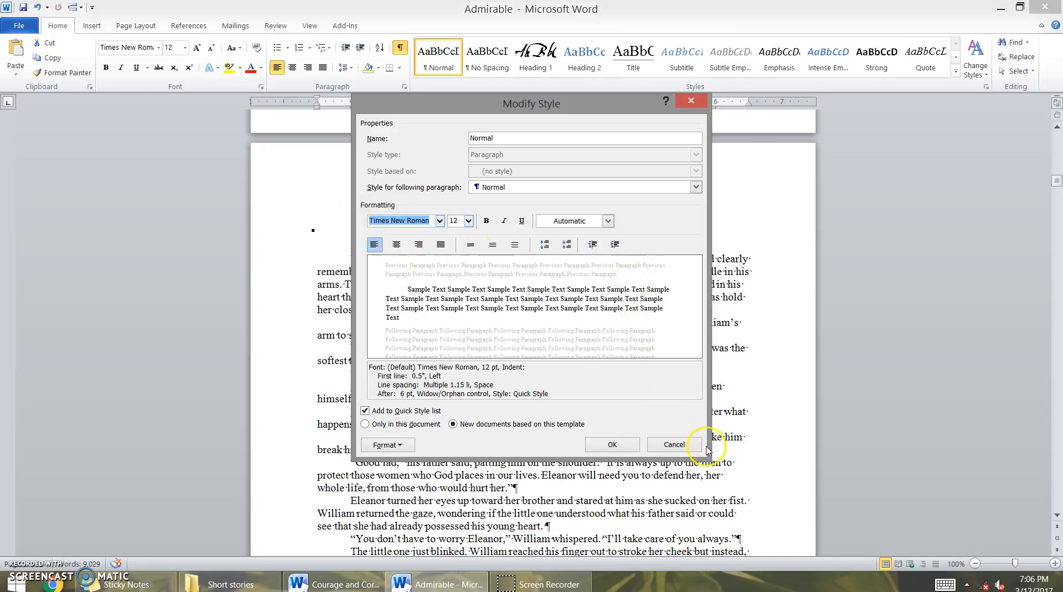
{"action": "left_click", "coordinate": [667, 438]}
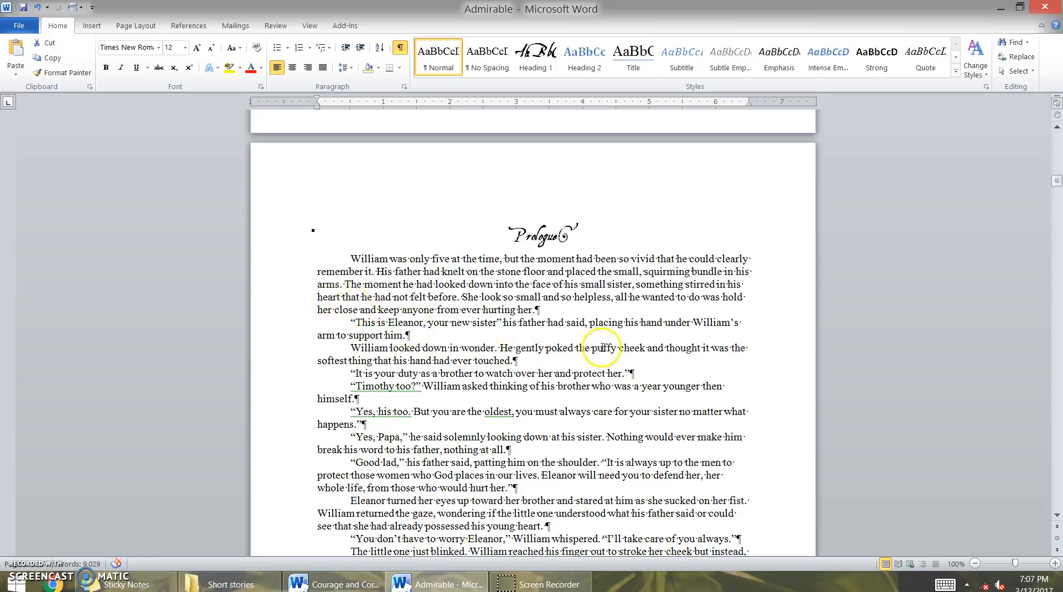
Add an empty paragraph after the Prologue's first paragraph and remove it again
{"action": "left_click", "coordinate": [537, 305]}
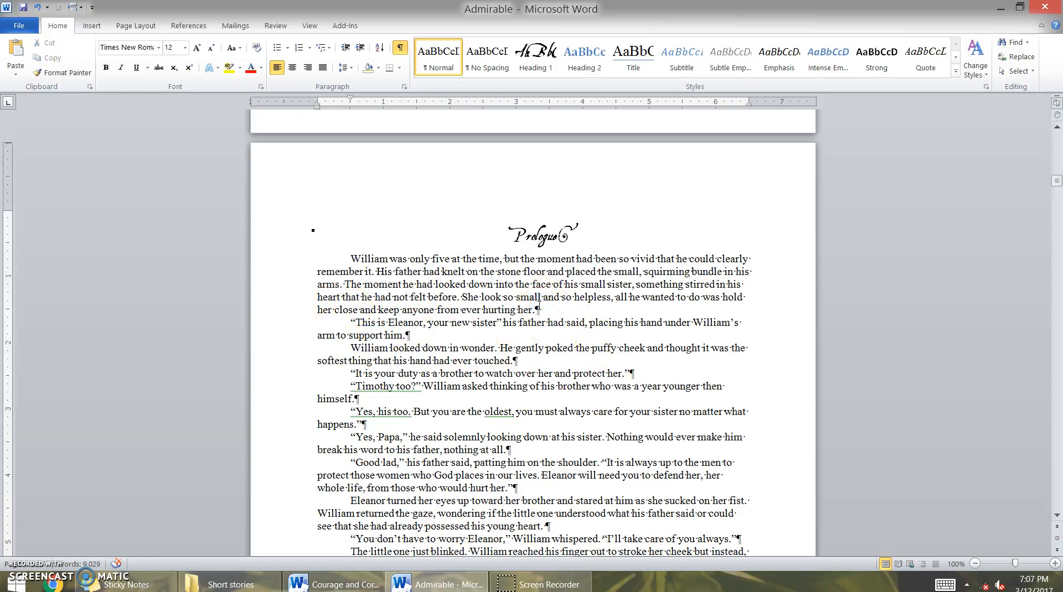
{"action": "key", "text": "Return"}
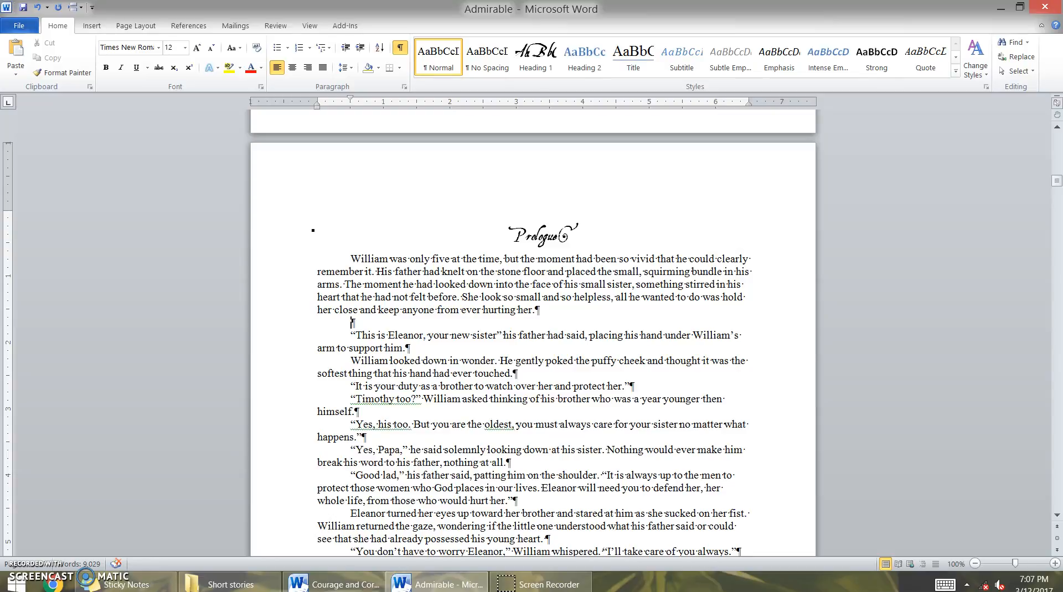
{"action": "key", "text": "BackSpace"}
{"action": "key", "text": "BackSpace"}
{"action": "key", "text": "BackSpace"}
{"action": "key", "text": "BackSpace"}
{"action": "key", "text": "BackSpace"}
{"action": "key", "text": "BackSpace"}
{"action": "key", "text": "BackSpace"}
{"action": "key", "text": "BackSpace"}
{"action": "key", "text": "BackSpace"}
{"action": "key", "text": "BackSpace"}
{"action": "key", "text": "BackSpace"}
{"action": "key", "text": "BackSpace"}
{"action": "key", "text": "BackSpace"}
{"action": "key", "text": "BackSpace"}
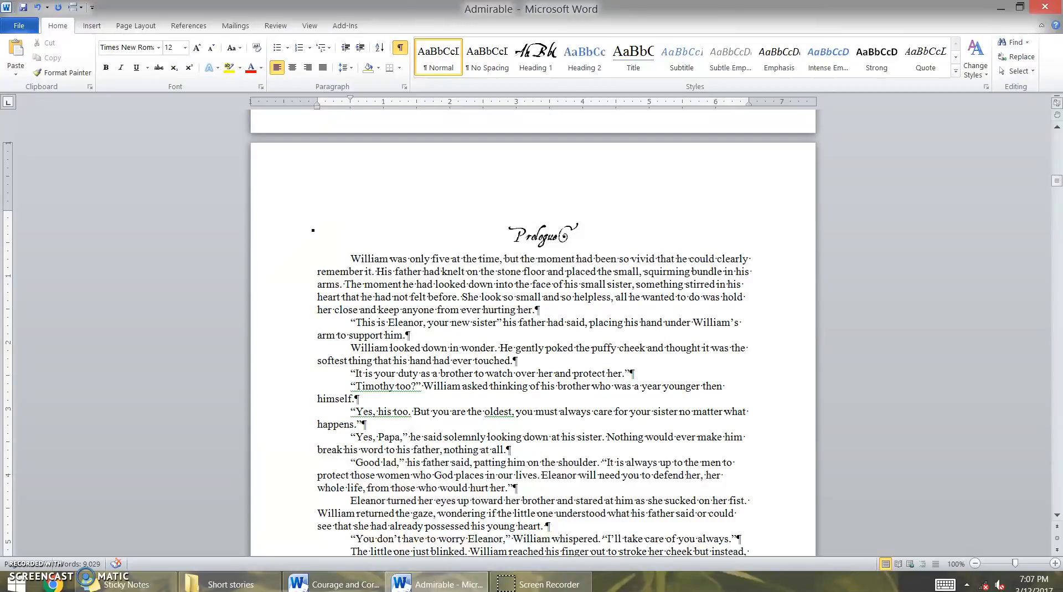
Apply the Normal style to the Prologue heading and center it without a first-line indent
{"action": "double_click", "coordinate": [538, 237]}
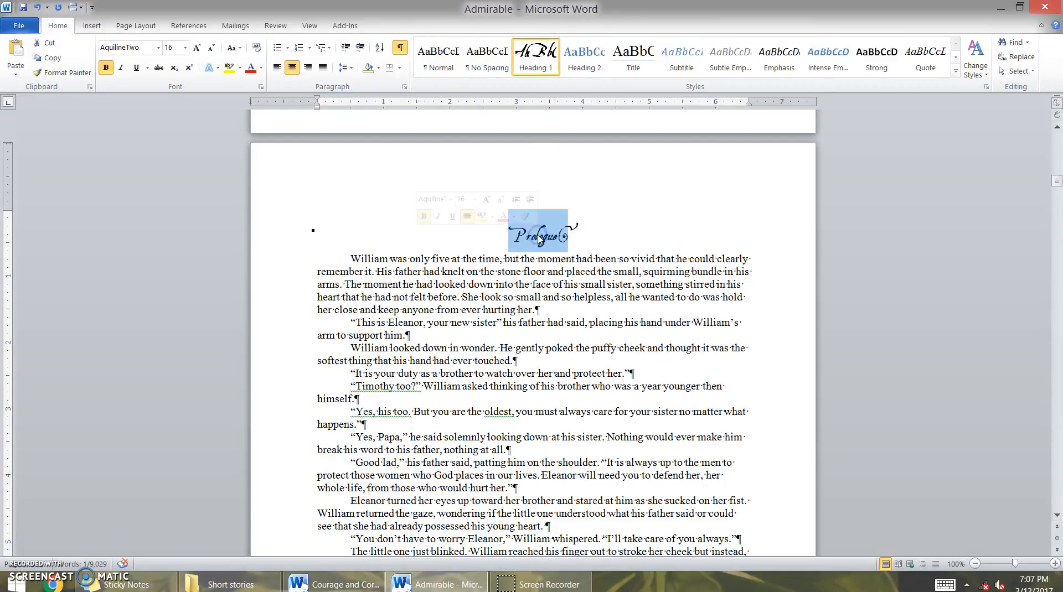
{"action": "left_click", "coordinate": [437, 65]}
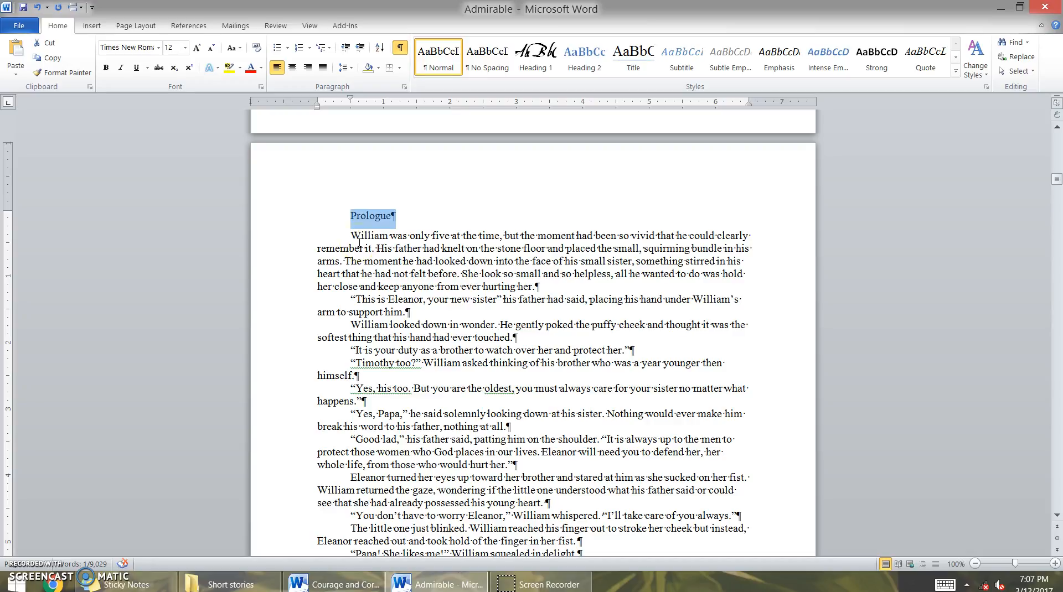
{"action": "left_click_drag", "start_coordinate": [389, 236], "coordinate": [351, 216]}
{"action": "left_click", "coordinate": [351, 216]}
{"action": "key", "text": "BackSpace"}
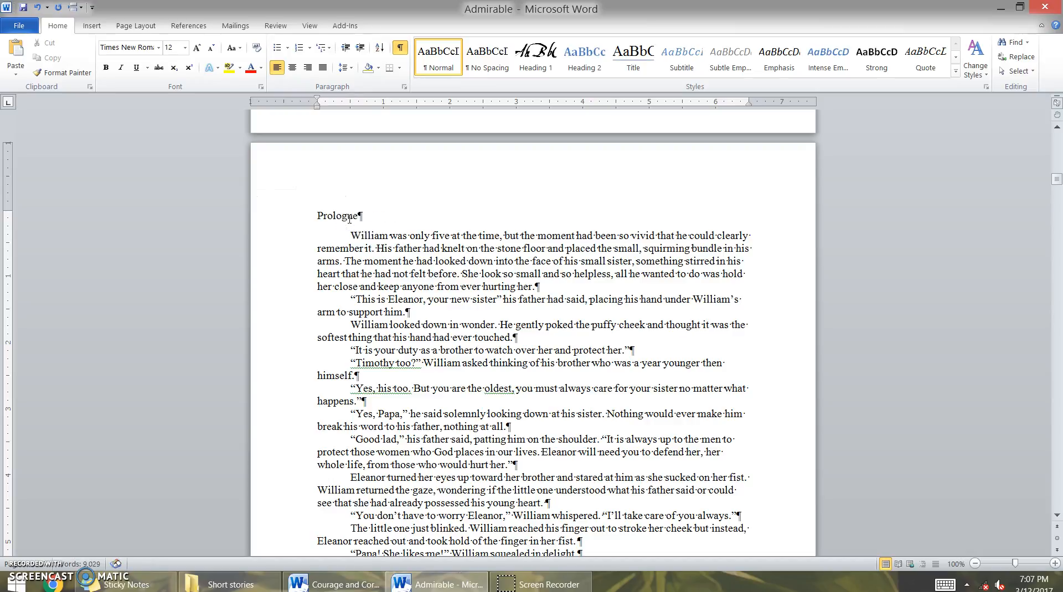
{"action": "left_click", "coordinate": [292, 67]}
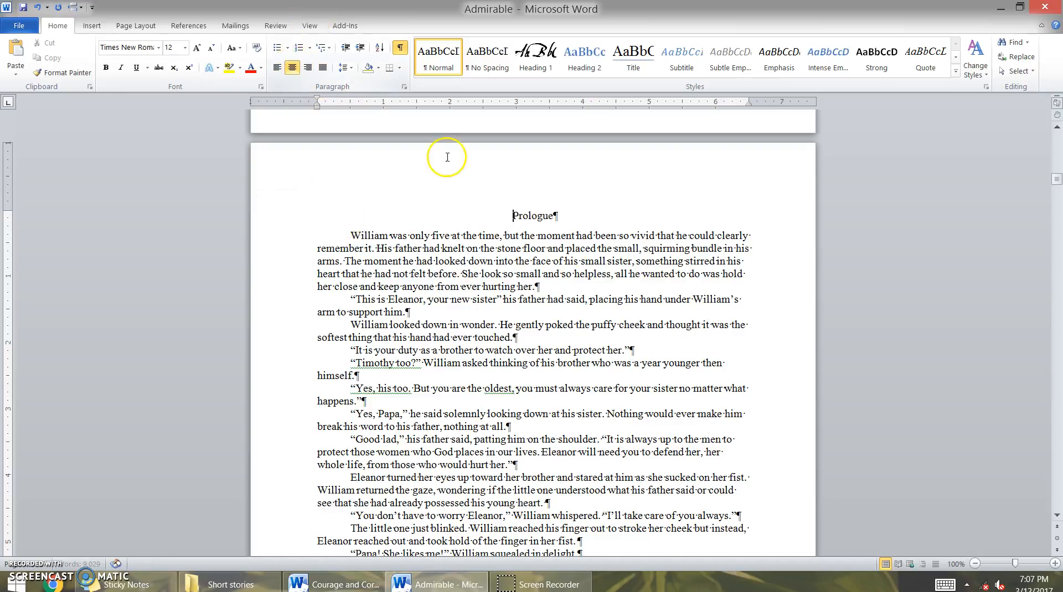
Make the Prologue heading bold and increase its font size to 20
{"action": "triple_click", "coordinate": [529, 217]}
{"action": "left_click", "coordinate": [106, 68]}
{"action": "left_click", "coordinate": [200, 49]}
{"action": "left_click", "coordinate": [199, 49]}
{"action": "left_click", "coordinate": [199, 49]}
{"action": "left_click", "coordinate": [199, 49]}
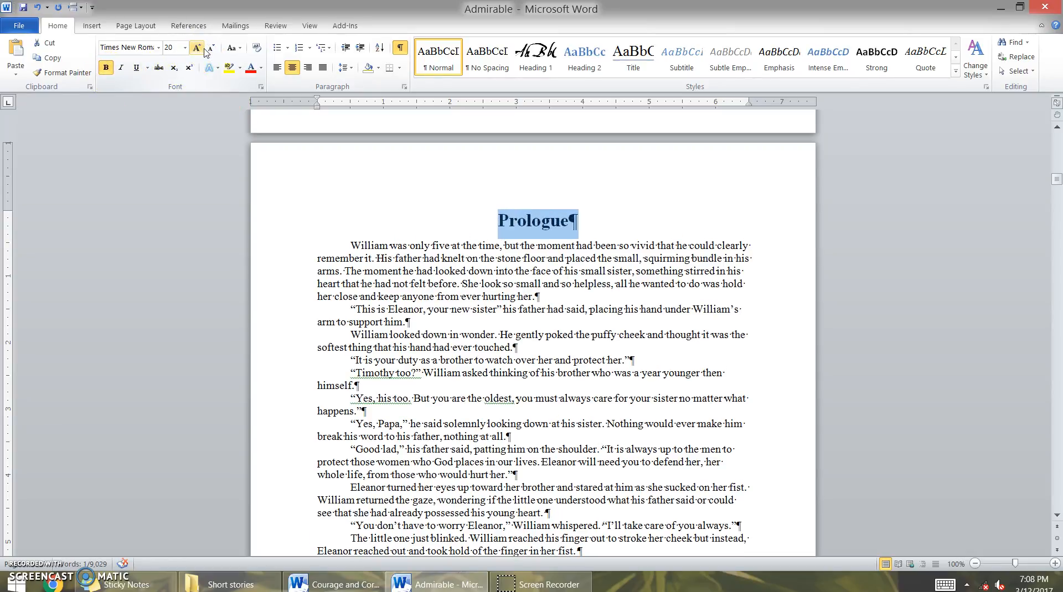
Apply the Heading 1 style to the Prologue heading
{"action": "left_click", "coordinate": [555, 332]}
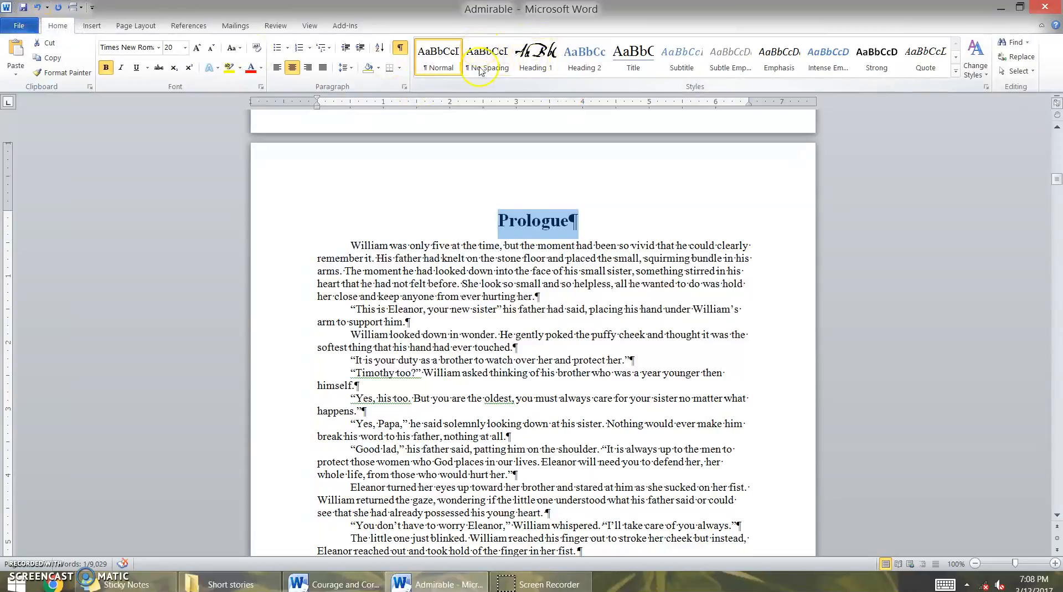
{"action": "left_click", "coordinate": [547, 50]}
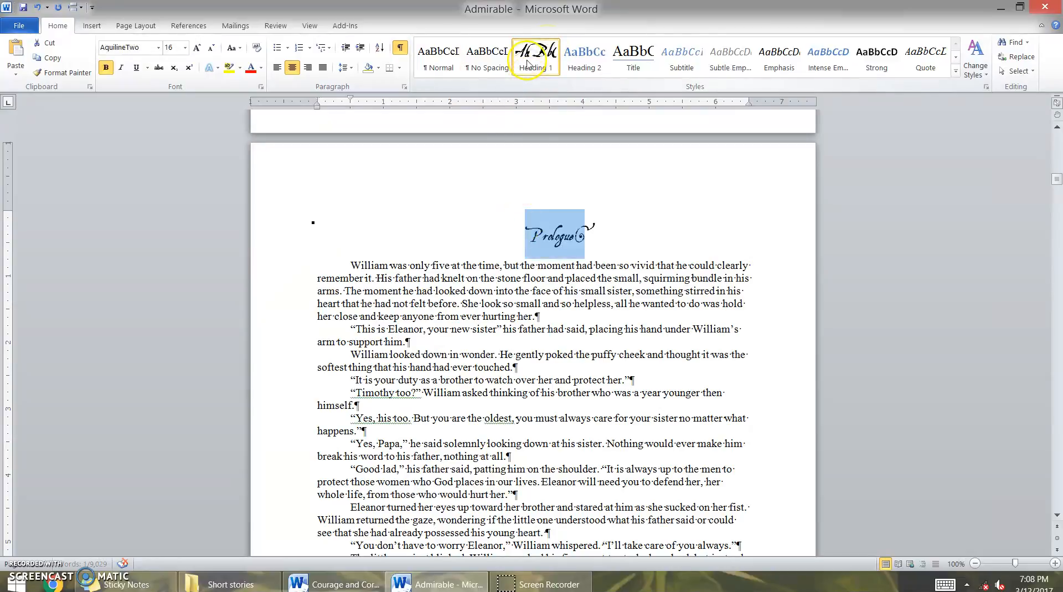
Undo the Heading 1 style applied to the Prologue heading
{"action": "left_click", "coordinate": [423, 62]}
{"action": "left_click", "coordinate": [534, 56]}
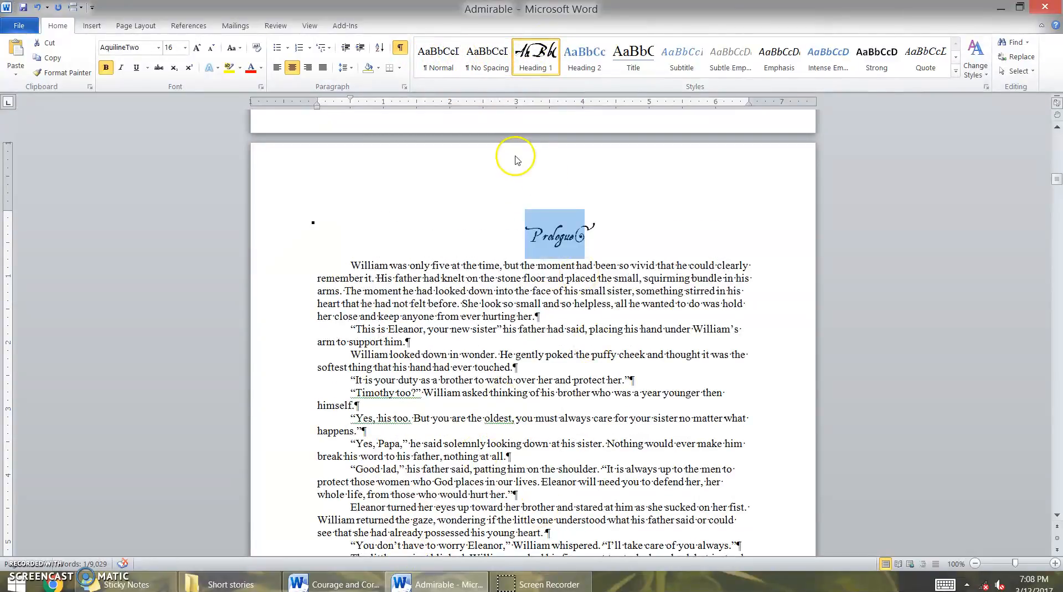
{"action": "left_click", "coordinate": [38, 7]}
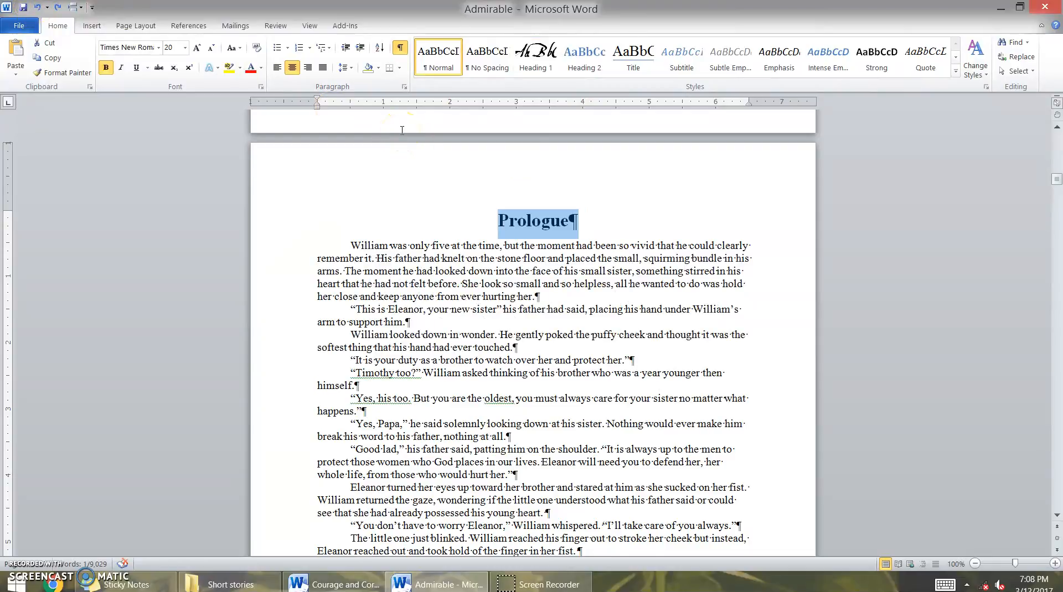
Modify the Heading 1 style to use the Cooper Black font
{"action": "right_click", "coordinate": [540, 57]}
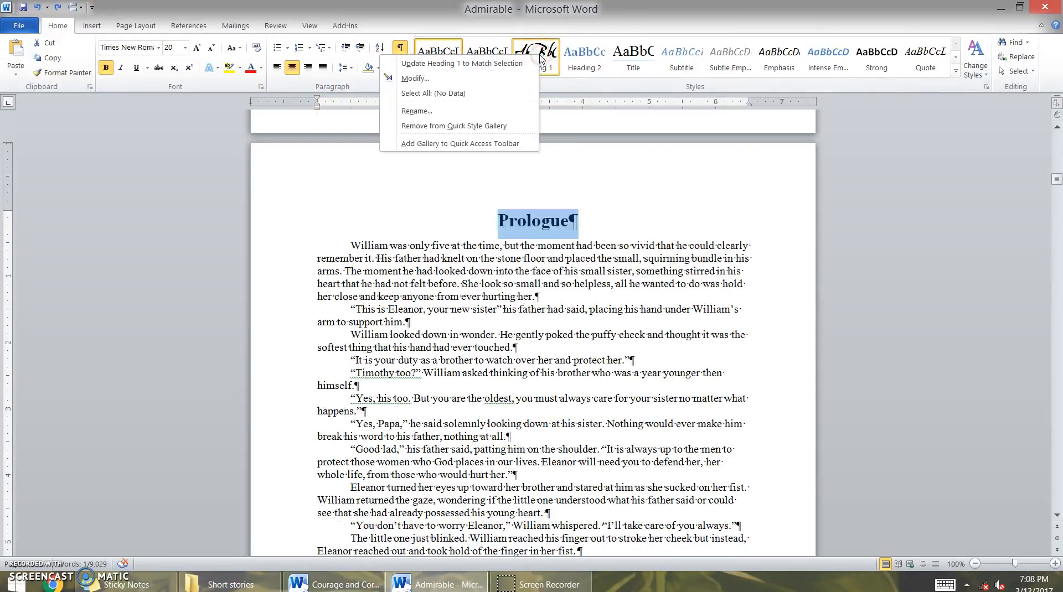
{"action": "left_click", "coordinate": [479, 80]}
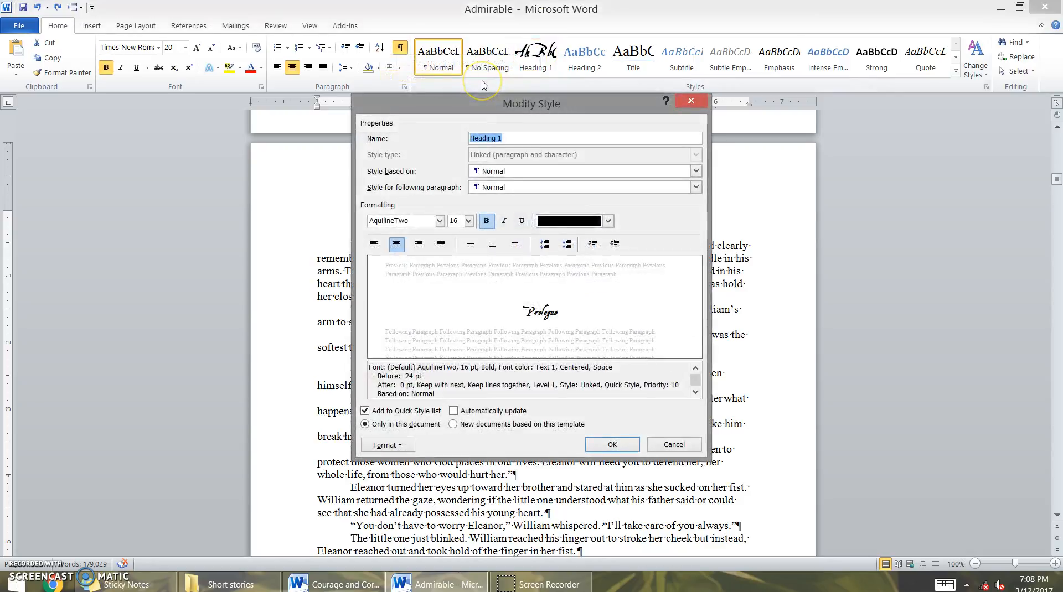
{"action": "left_click", "coordinate": [574, 195]}
{"action": "left_click", "coordinate": [441, 221]}
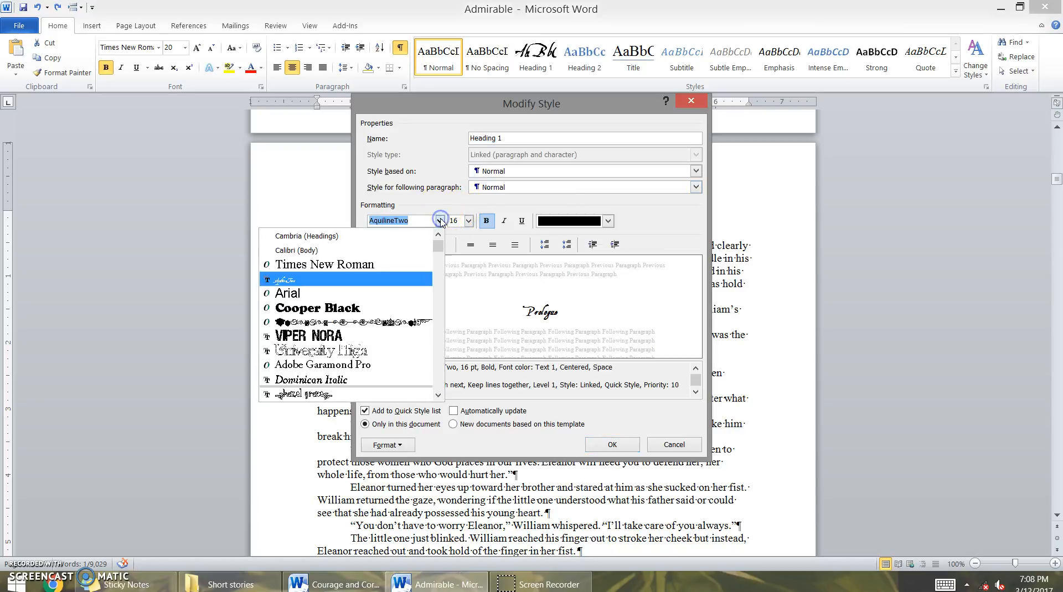
{"action": "left_click", "coordinate": [368, 306]}
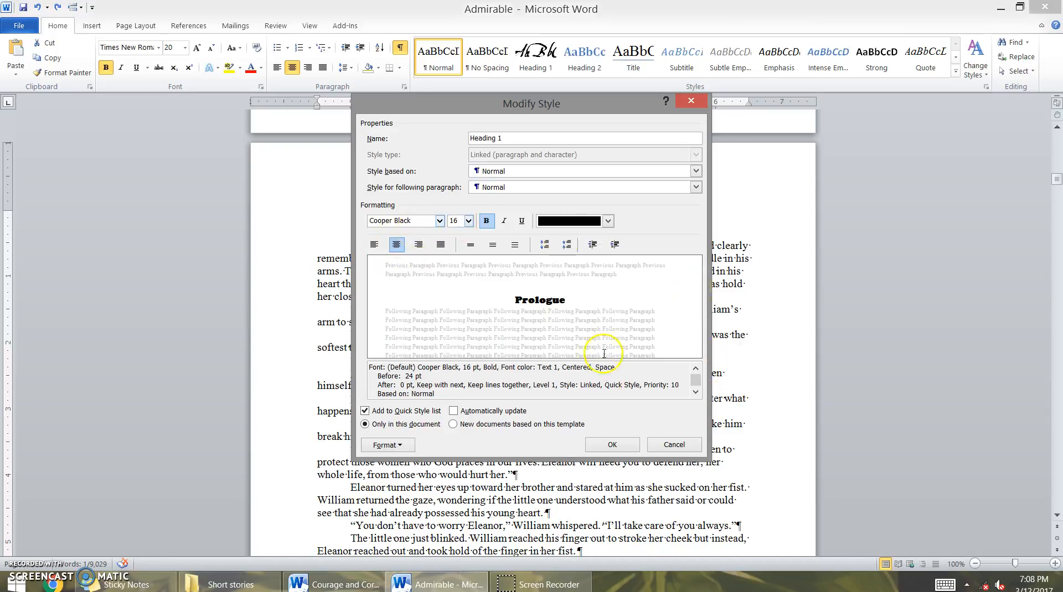
Set the Heading 1 style's special indentation to (none) and save the style changes
{"action": "left_click", "coordinate": [409, 444]}
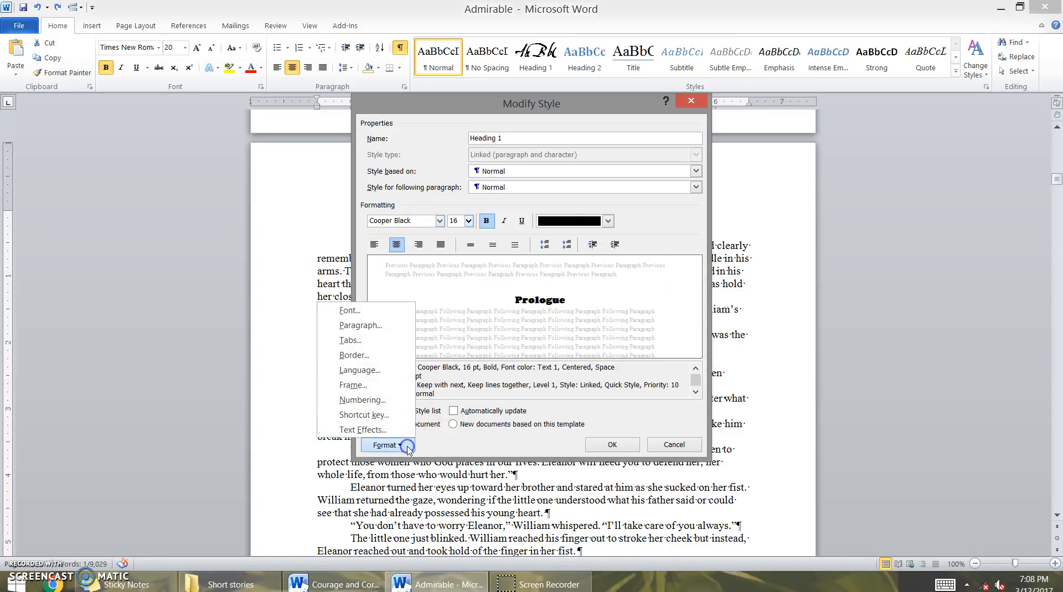
{"action": "left_click", "coordinate": [376, 327]}
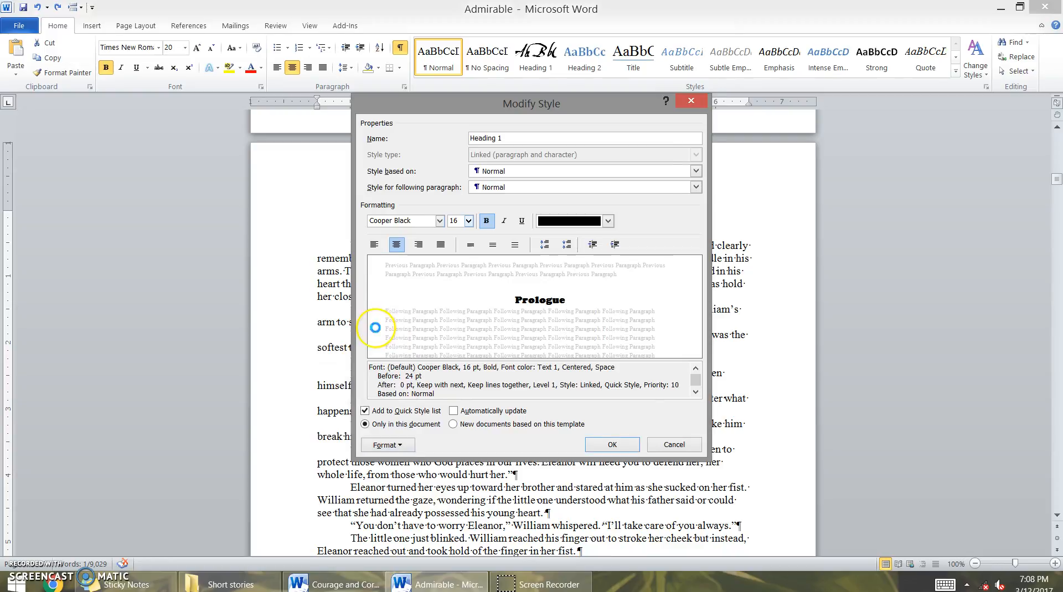
{"action": "left_click", "coordinate": [607, 237]}
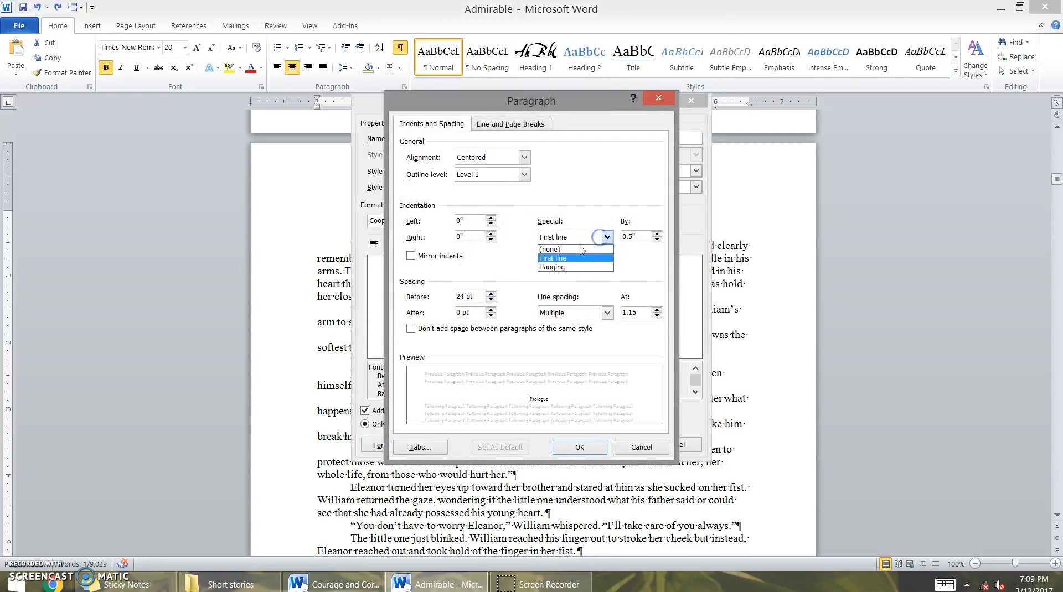
{"action": "left_click", "coordinate": [602, 245]}
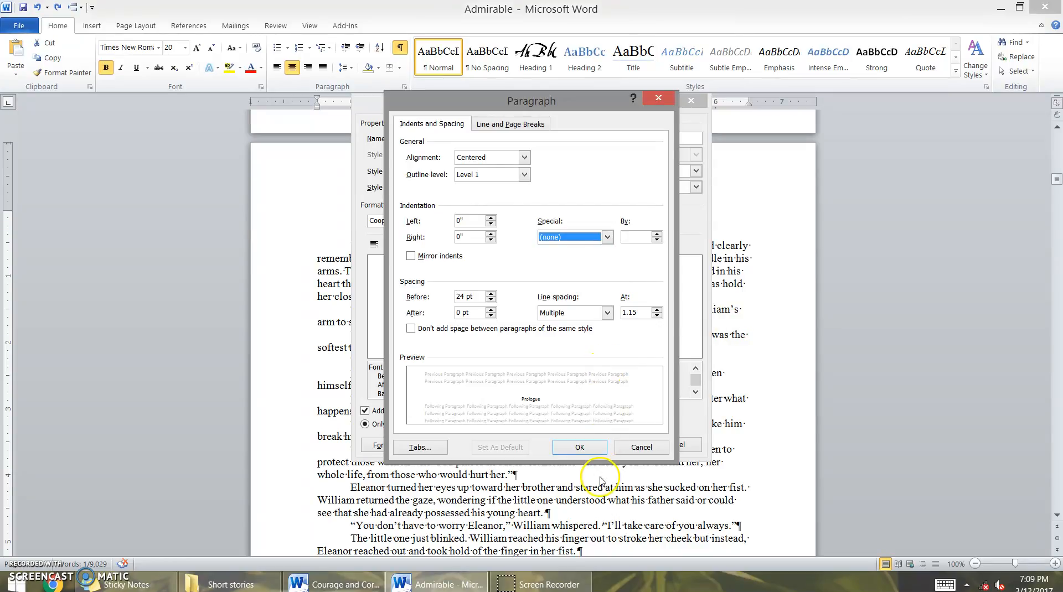
{"action": "left_click", "coordinate": [579, 447]}
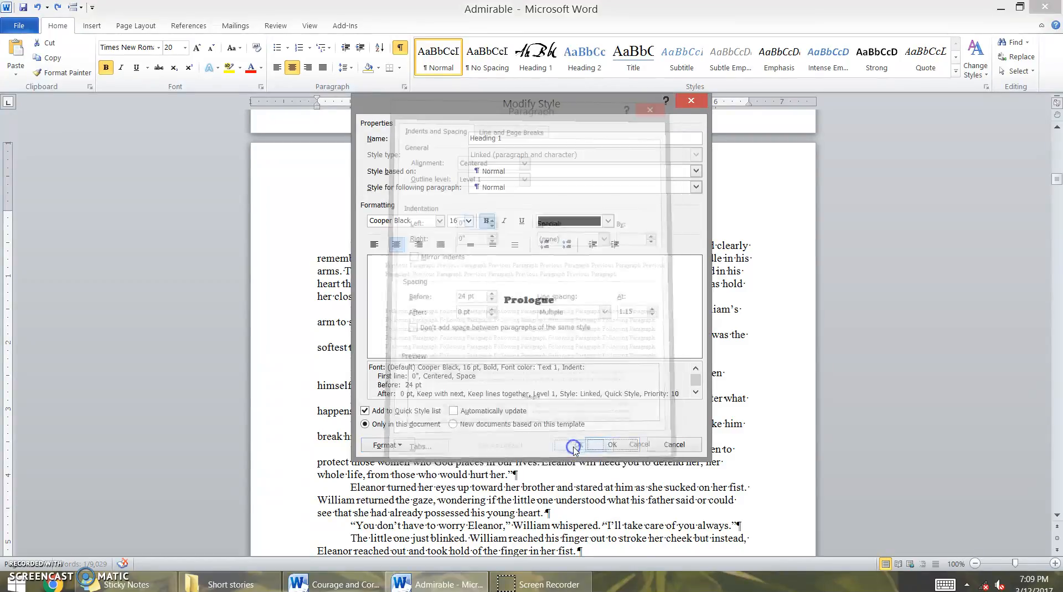
{"action": "left_click", "coordinate": [600, 443]}
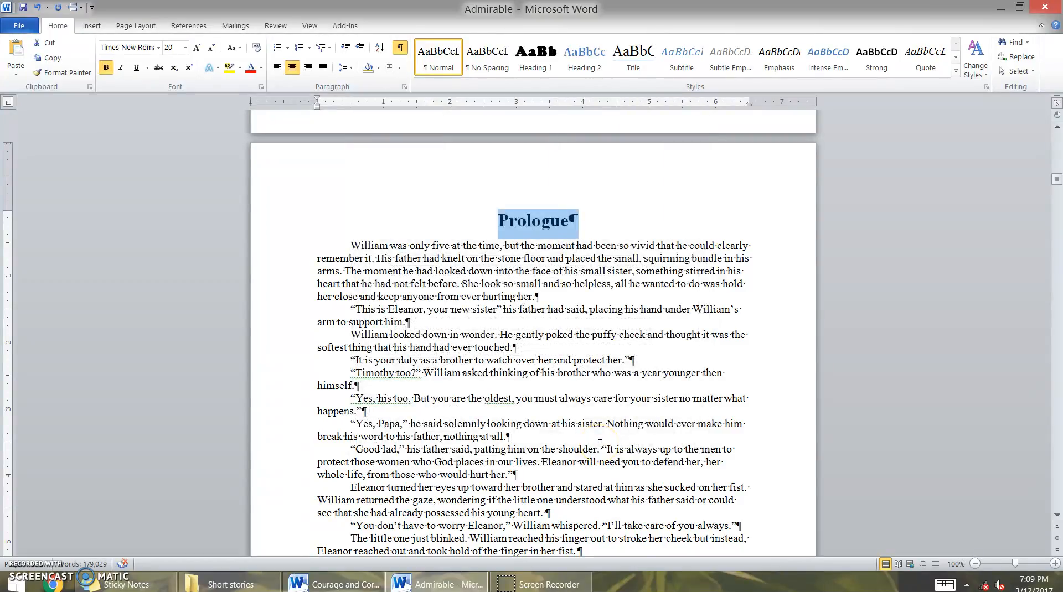
Apply the Heading 1 style to the Prologue heading and check the Dedication heading's formatting
{"action": "left_click", "coordinate": [537, 58]}
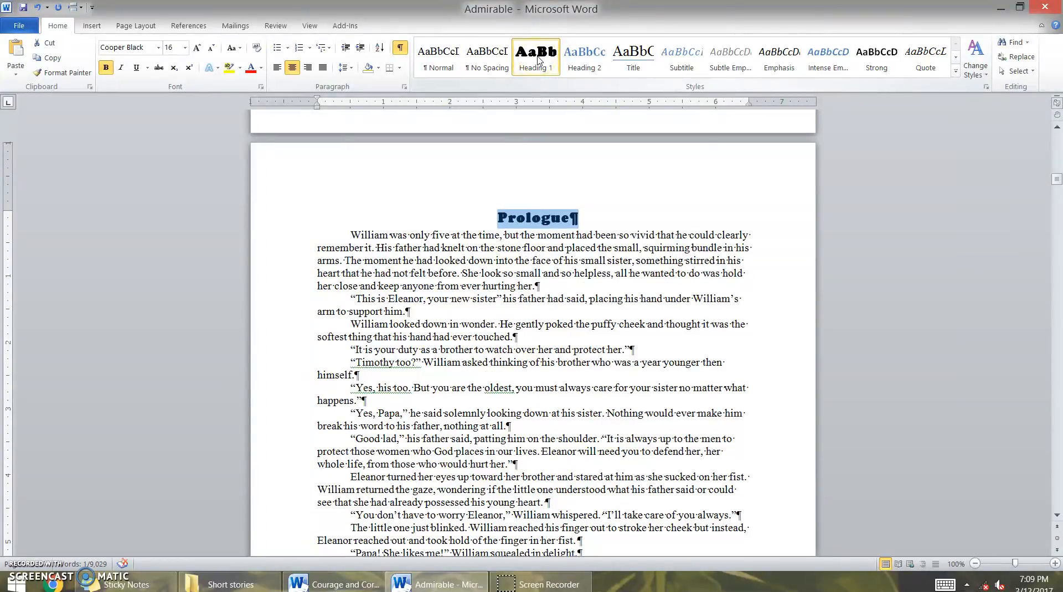
{"action": "scroll", "coordinate": [533, 332], "scroll_direction": "up", "scroll_amount": 15}
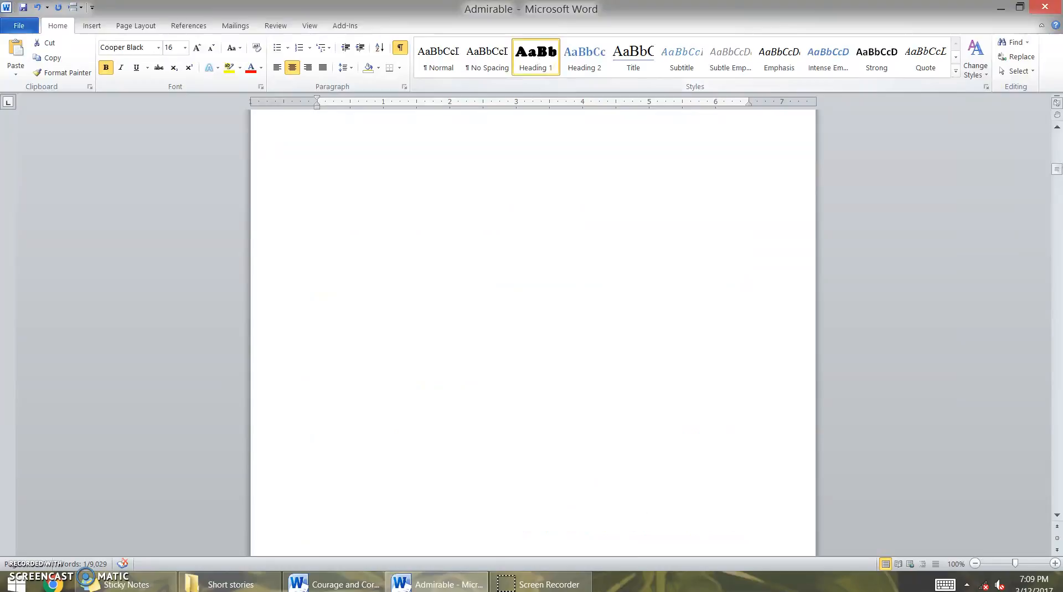
{"action": "scroll", "coordinate": [581, 196], "scroll_direction": "down", "scroll_amount": 3}
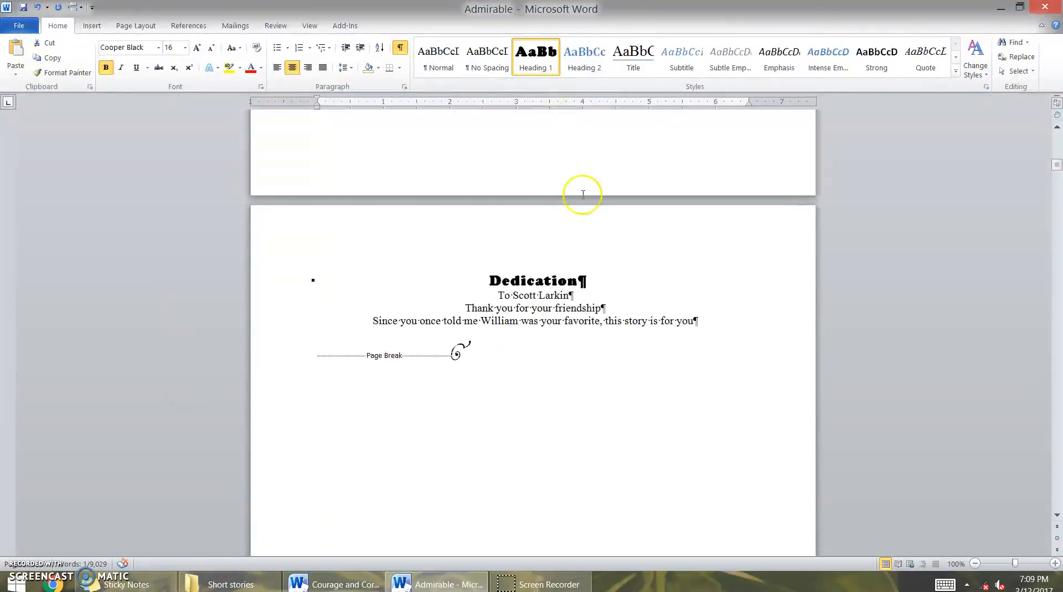
{"action": "right_click", "coordinate": [186, 395]}
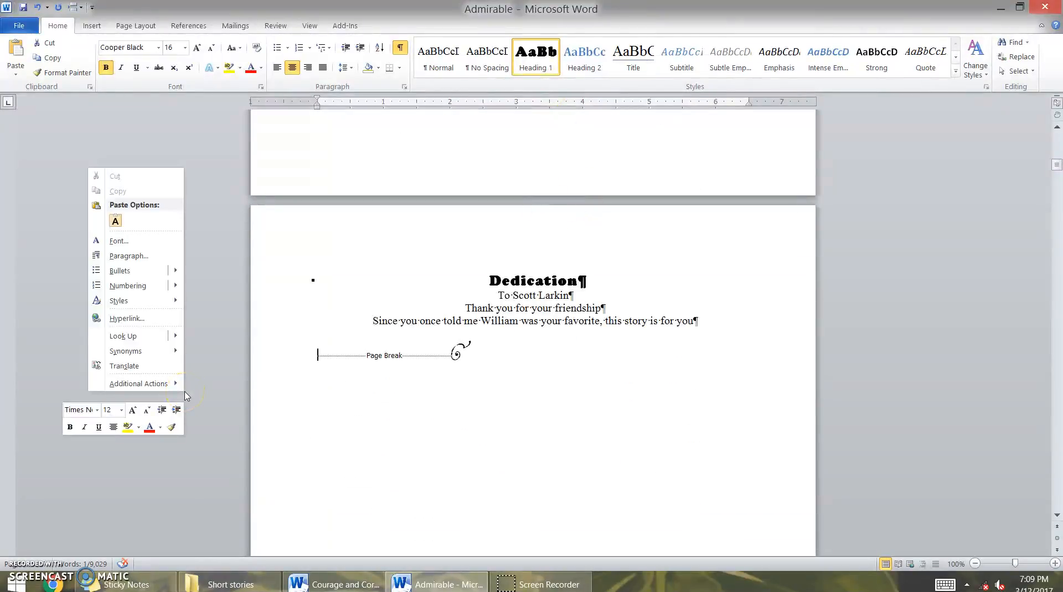
{"action": "scroll", "coordinate": [186, 394], "scroll_direction": "down", "scroll_amount": 15}
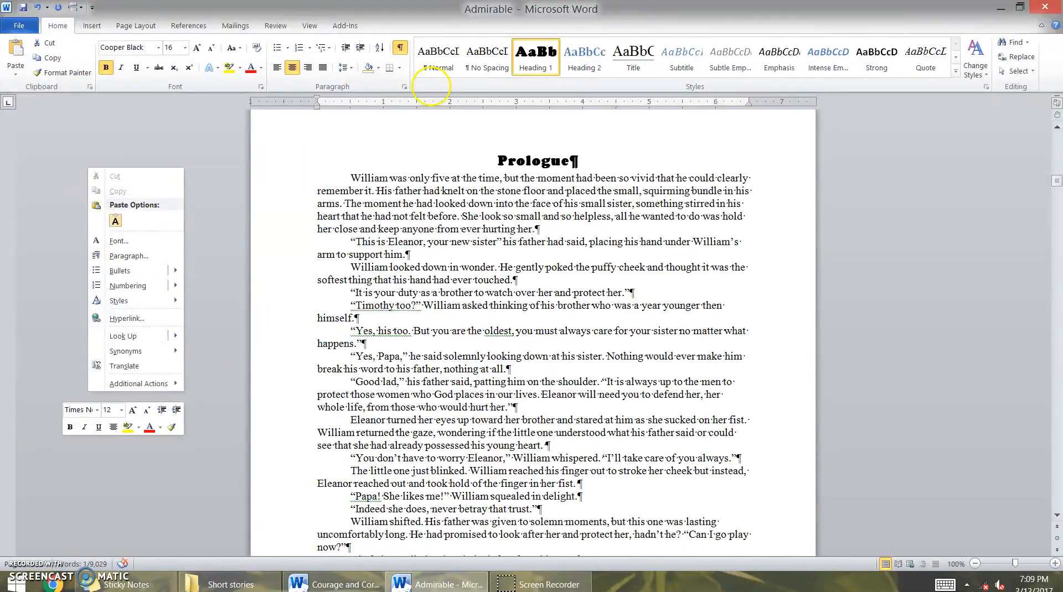
Modify the Normal style to use the Cooper Black font for the body text
{"action": "right_click", "coordinate": [452, 69]}
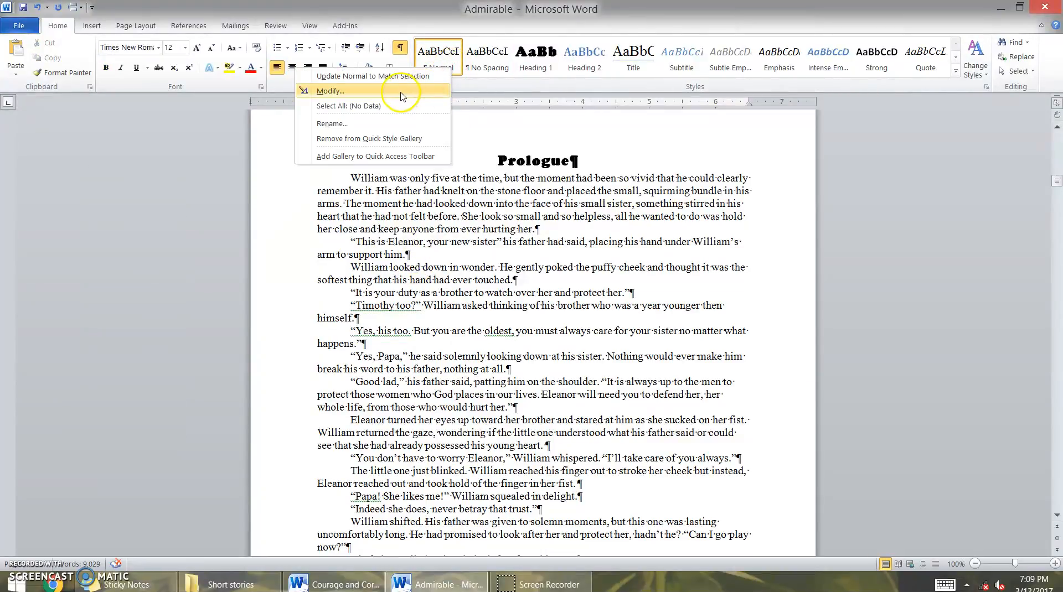
{"action": "left_click", "coordinate": [401, 92]}
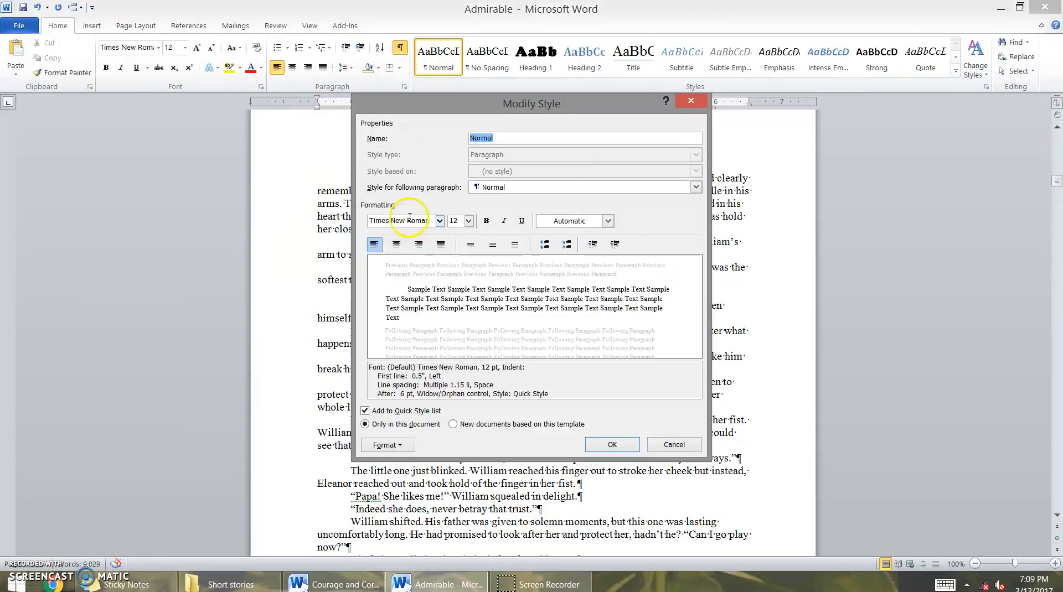
{"action": "left_click", "coordinate": [439, 221]}
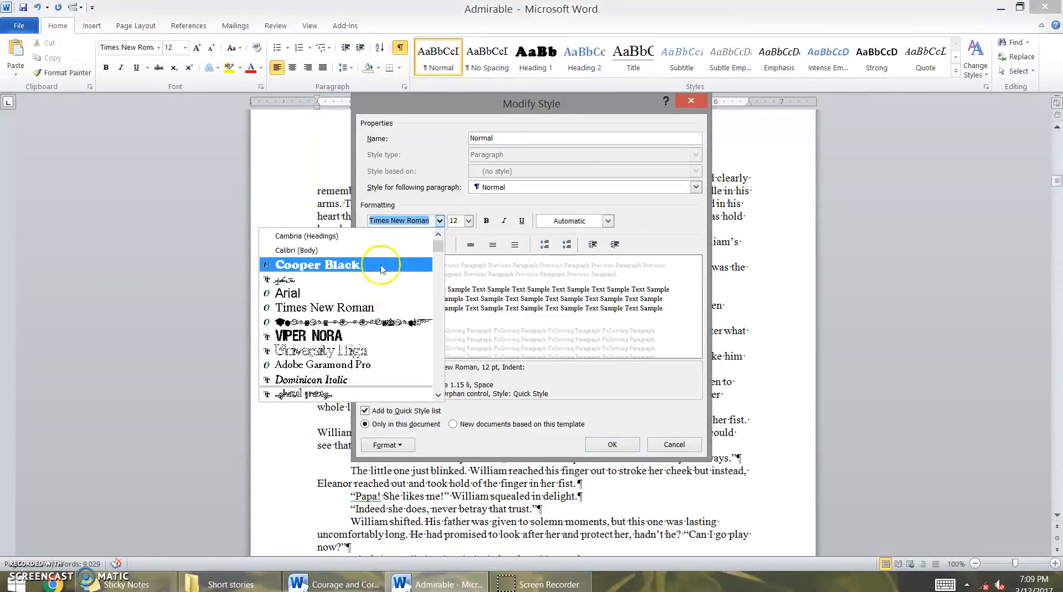
{"action": "left_click", "coordinate": [381, 268]}
{"action": "left_click", "coordinate": [593, 444]}
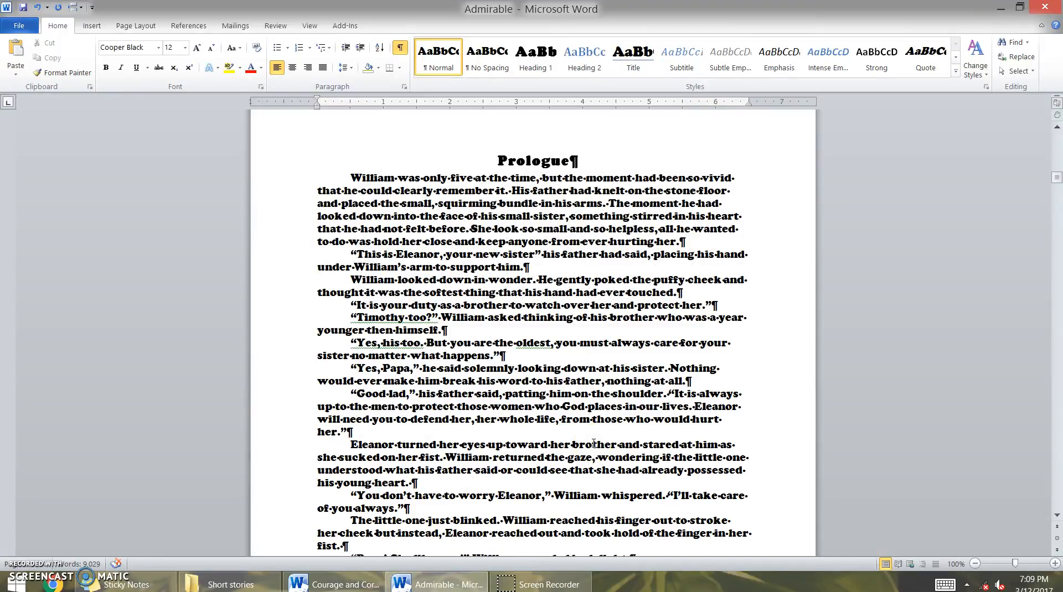
Modify the Normal style to use the Times New Roman font again
{"action": "right_click", "coordinate": [439, 68]}
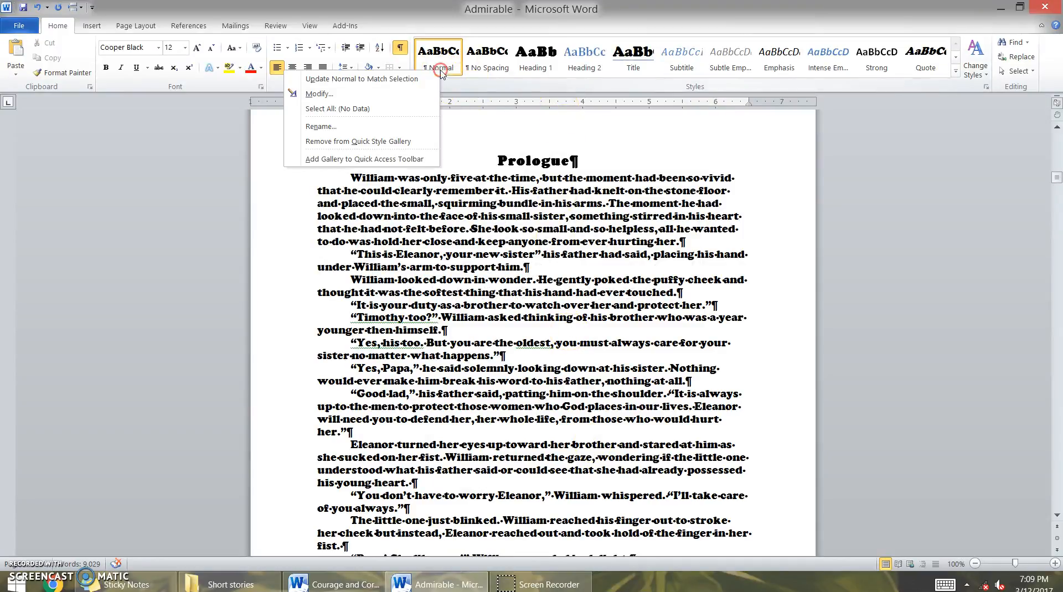
{"action": "left_click", "coordinate": [411, 95]}
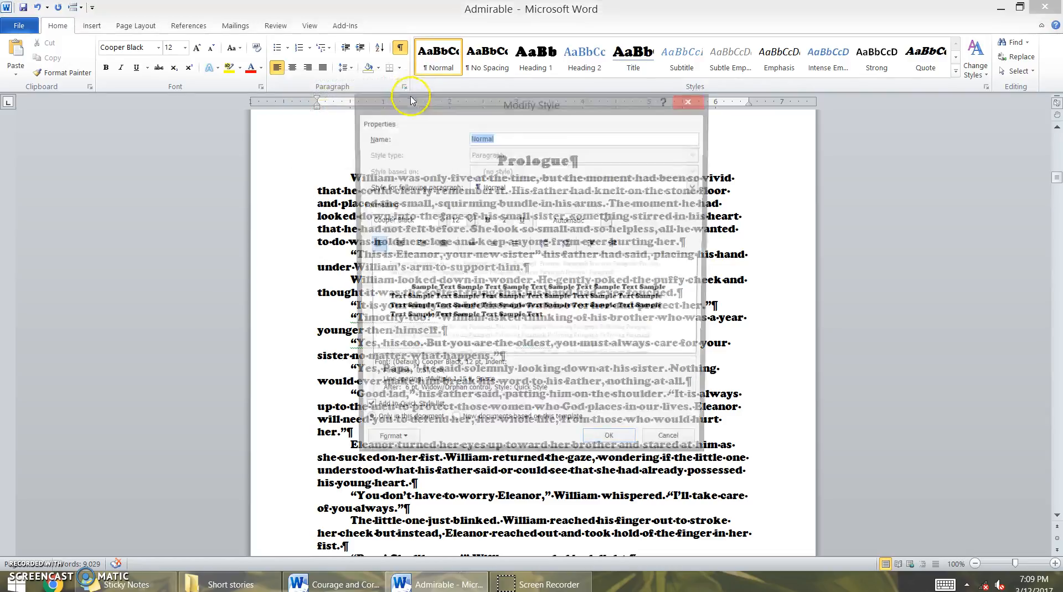
{"action": "left_click", "coordinate": [439, 220]}
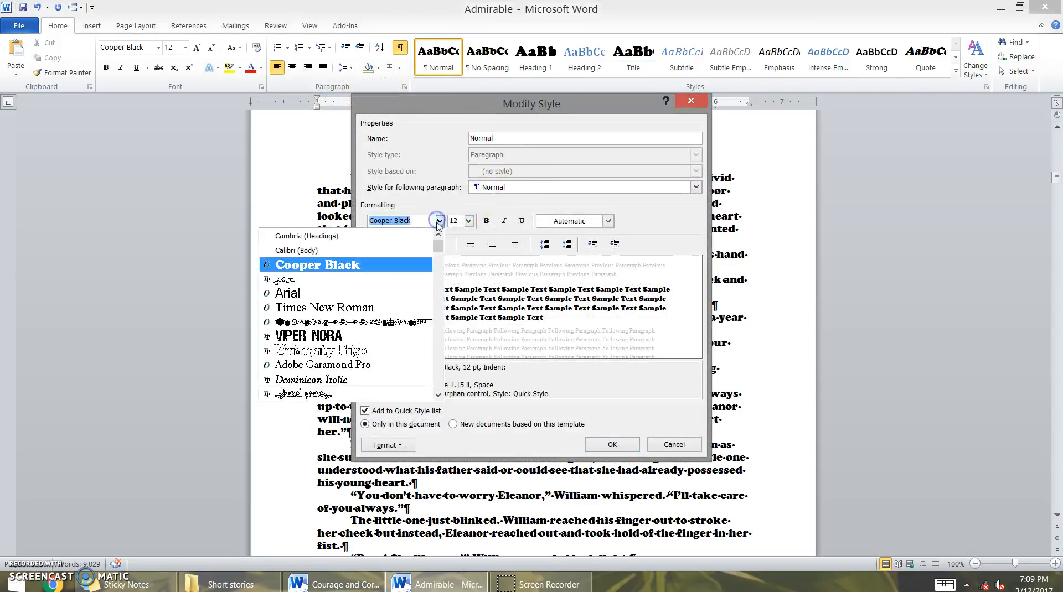
{"action": "left_click", "coordinate": [373, 309]}
{"action": "left_click", "coordinate": [622, 448]}
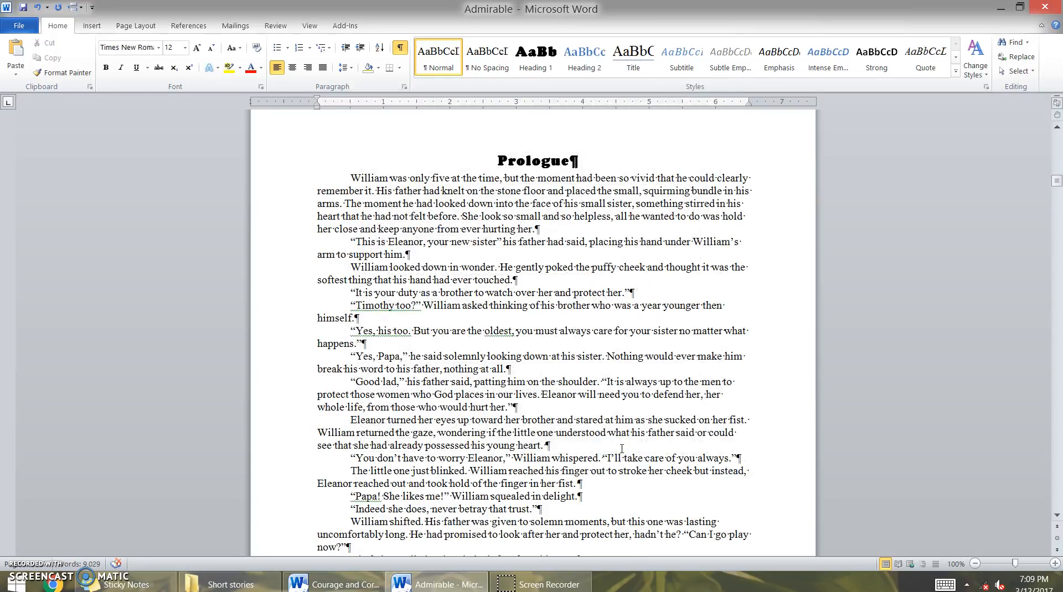
Add several empty paragraphs after the last line of the Dedication text
{"action": "mouse_move", "coordinate": [1058, 182]}
{"action": "left_mouse_down"}
{"action": "mouse_move", "coordinate": [1058, 134]}
{"action": "mouse_move", "coordinate": [1053, 169]}
{"action": "left_mouse_up"}
{"action": "left_click", "coordinate": [700, 234]}
{"action": "key", "text": "Return"}
{"action": "key", "text": "Return"}
{"action": "key", "text": "Return"}
{"action": "key", "text": "Return"}
{"action": "key", "text": "Return"}
{"action": "key", "text": "Return"}
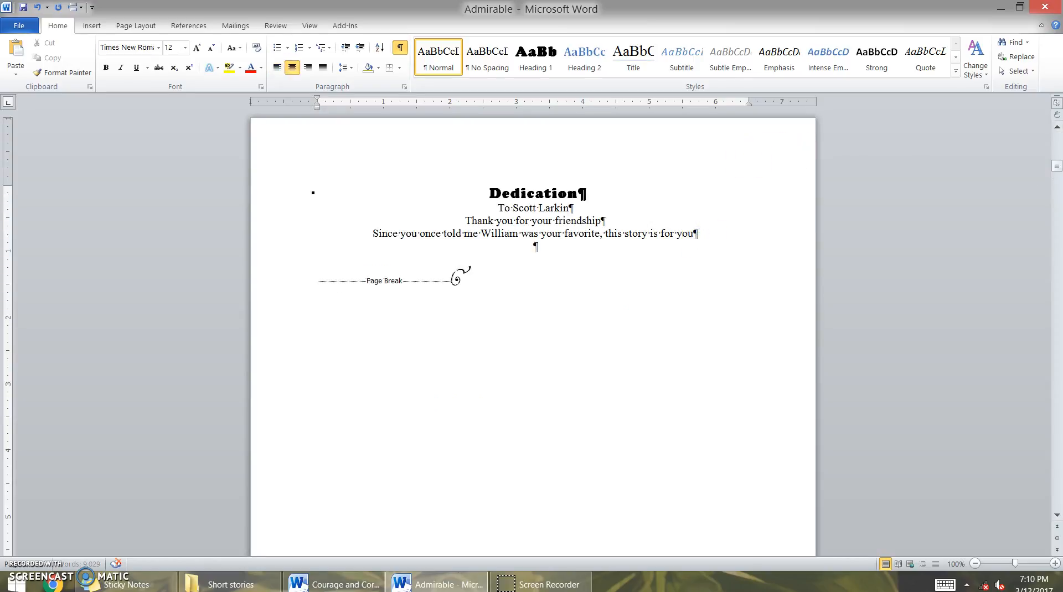
Remove the extra empty paragraphs below the Dedication text, keeping one, and left-align it
{"action": "key", "text": "BackSpace"}
{"action": "key", "text": "BackSpace"}
{"action": "key", "text": "BackSpace"}
{"action": "key", "text": "BackSpace"}
{"action": "key", "text": "BackSpace"}
{"action": "key", "text": "ctrl+l"}
{"action": "left_click", "coordinate": [140, 67]}
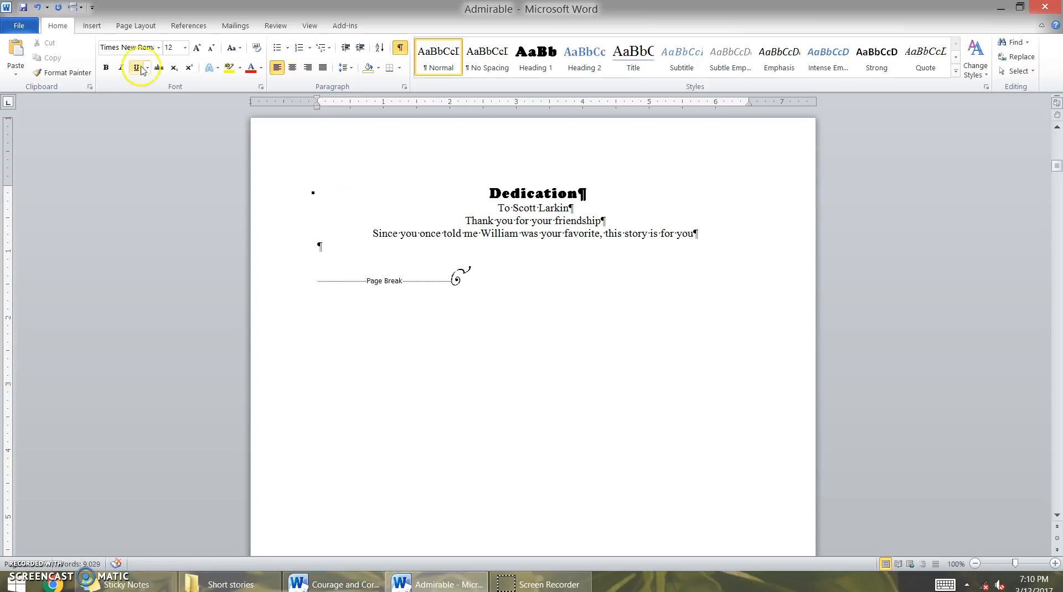
Insert a page break in the empty paragraph below the Dedication text and check the resulting pages
{"action": "left_click", "coordinate": [89, 25]}
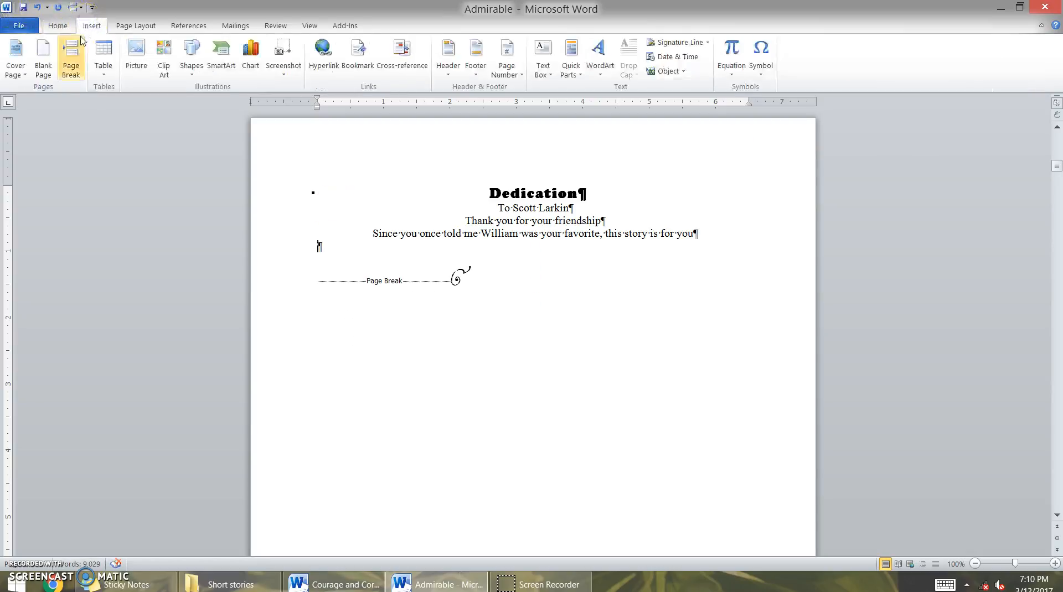
{"action": "left_click", "coordinate": [72, 56]}
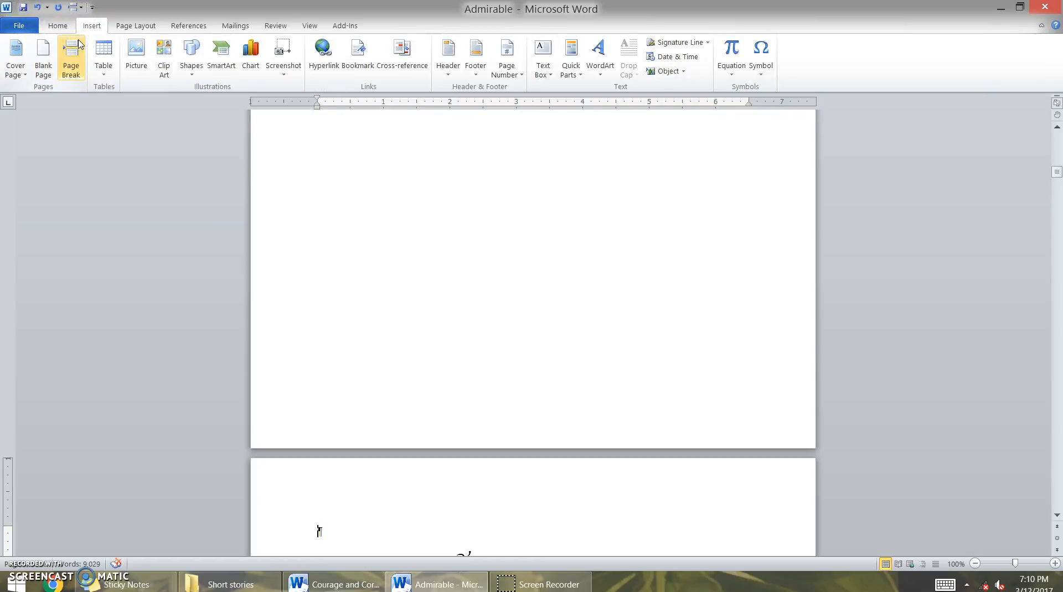
{"action": "scroll", "coordinate": [318, 328], "scroll_direction": "up", "scroll_amount": 10}
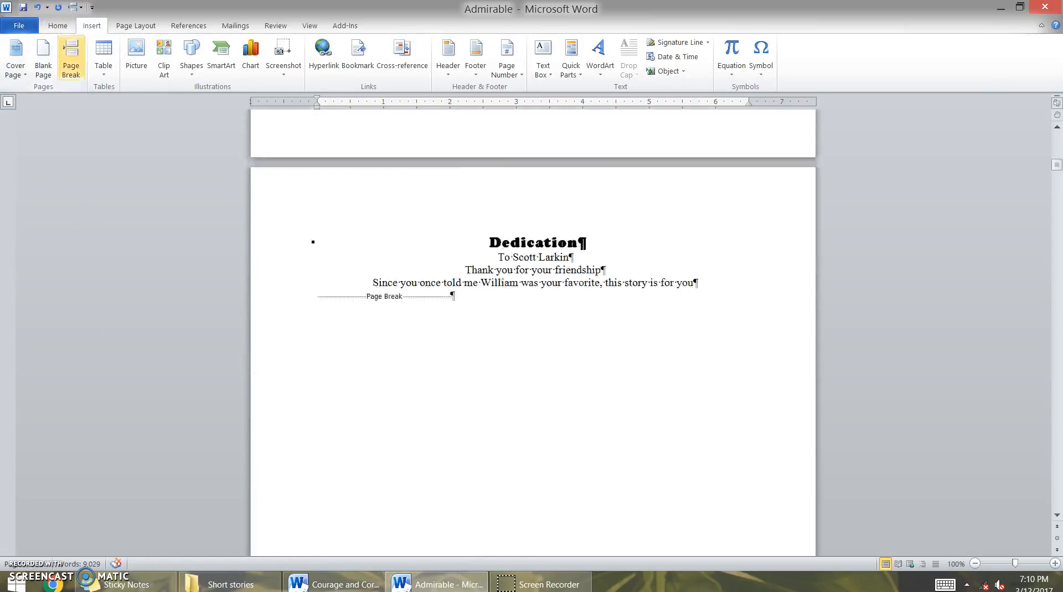
{"action": "key", "text": "ctrl+z"}
{"action": "scroll", "coordinate": [457, 422], "scroll_direction": "down", "scroll_amount": 4}
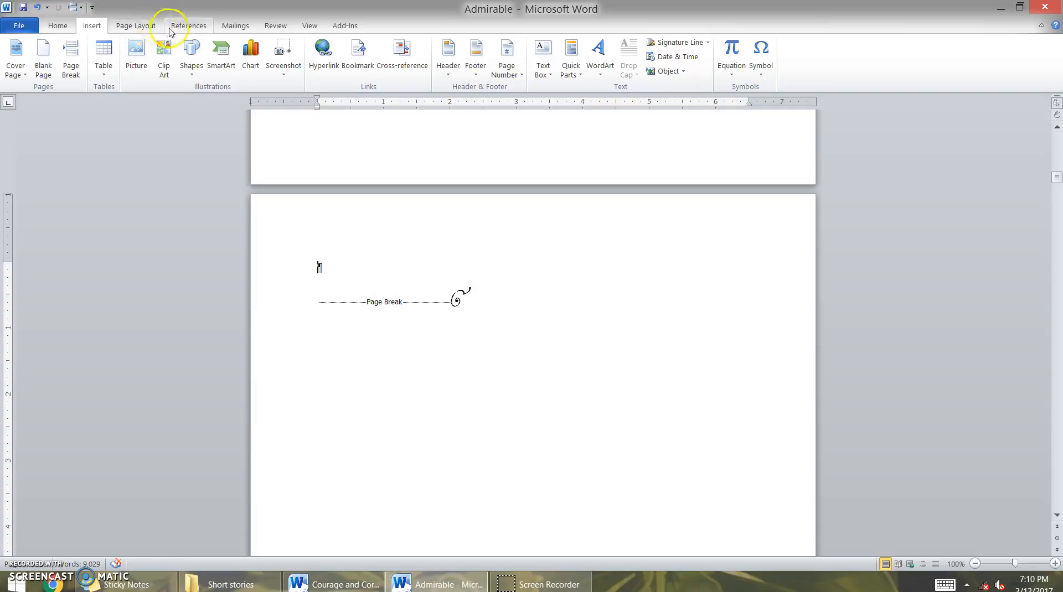
Insert a custom table of contents without page numbers on the new page and follow its Chapter 1 link
{"action": "left_click", "coordinate": [139, 29]}
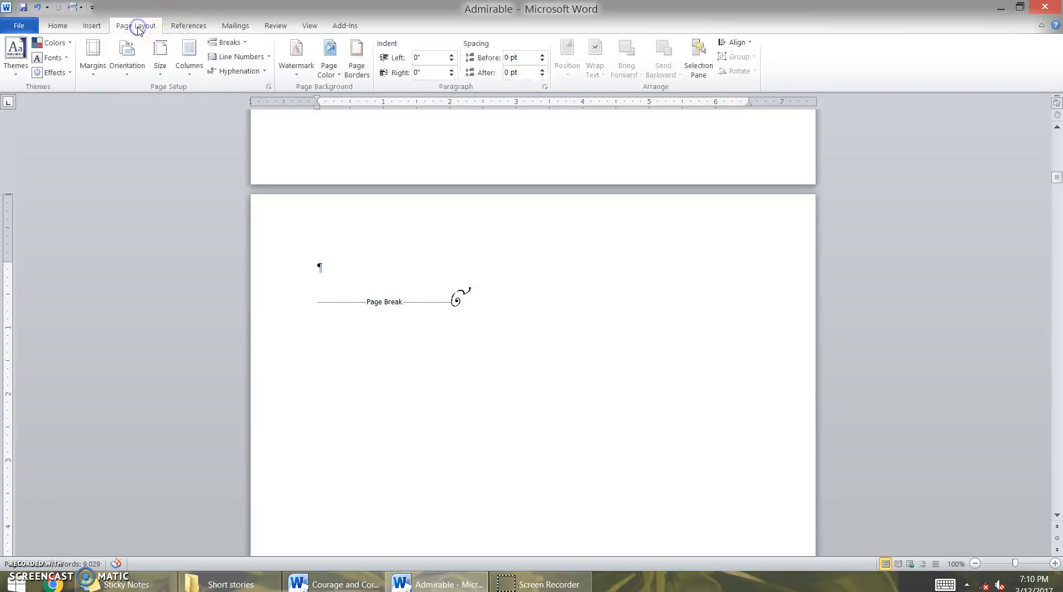
{"action": "left_click", "coordinate": [186, 27]}
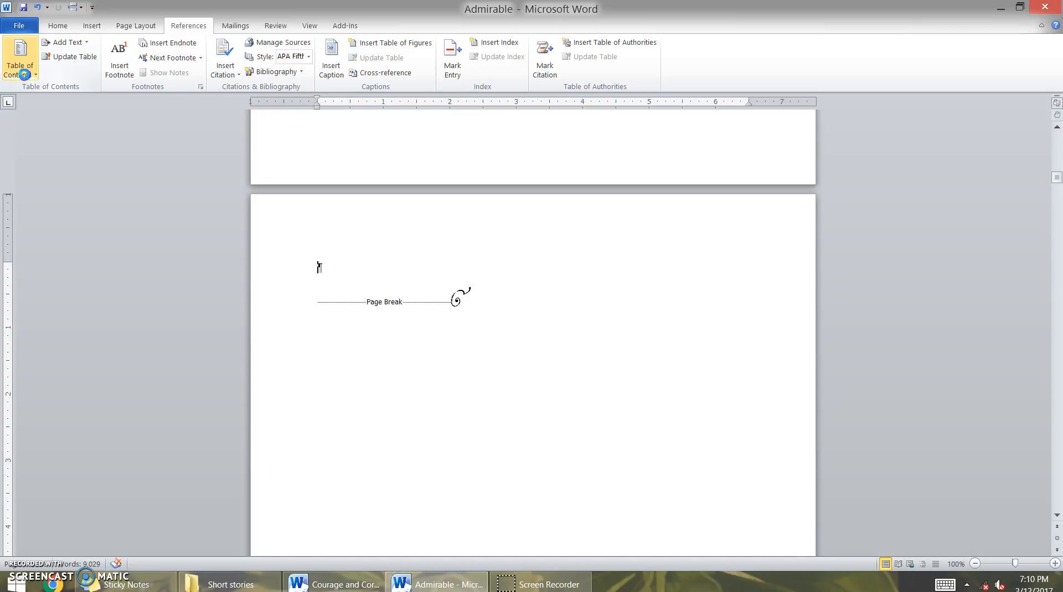
{"action": "left_click", "coordinate": [24, 74]}
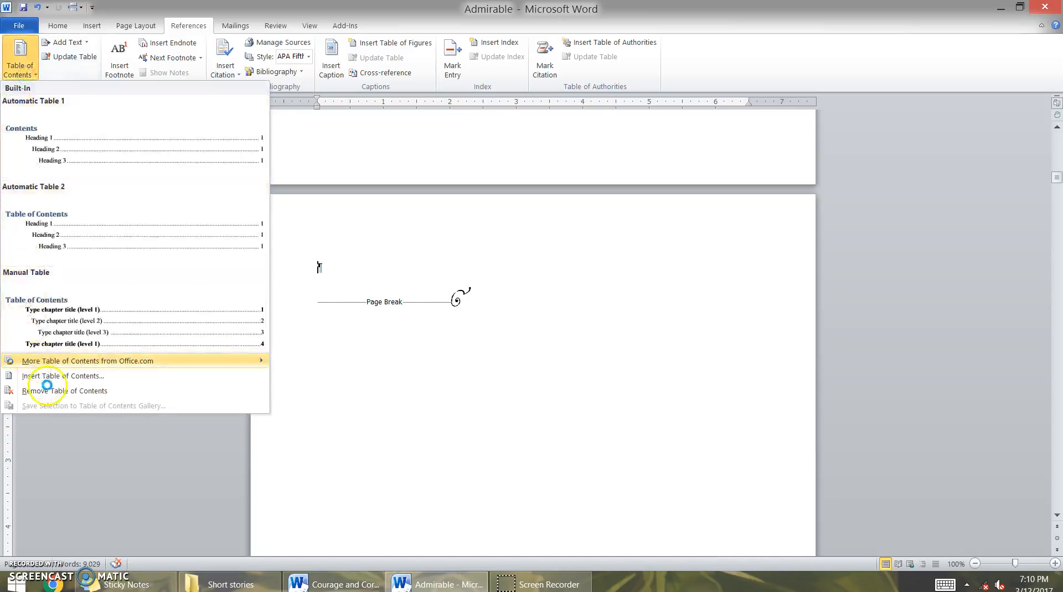
{"action": "left_click", "coordinate": [46, 377]}
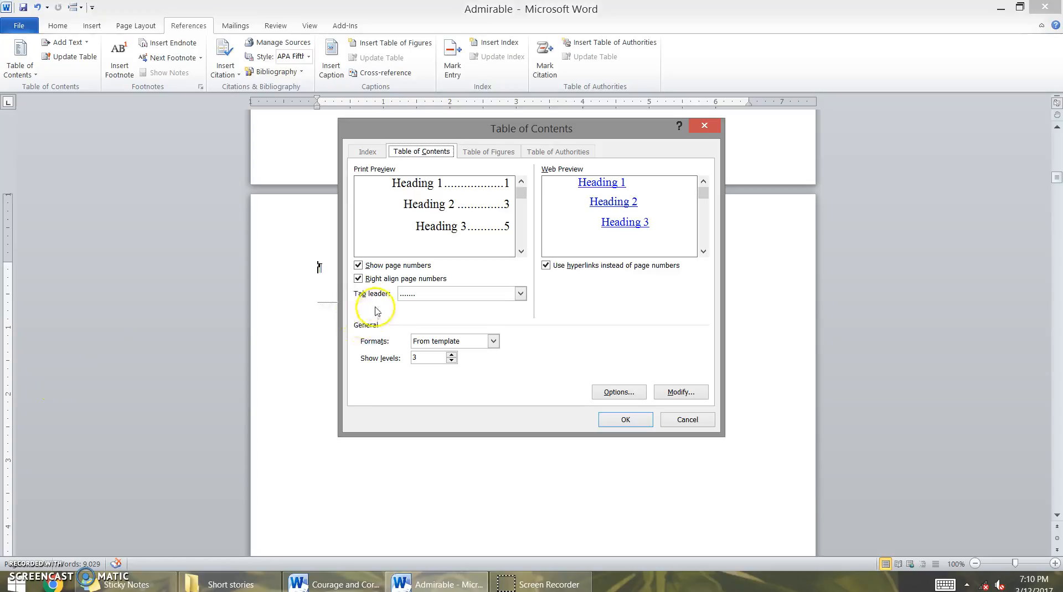
{"action": "left_click", "coordinate": [358, 265]}
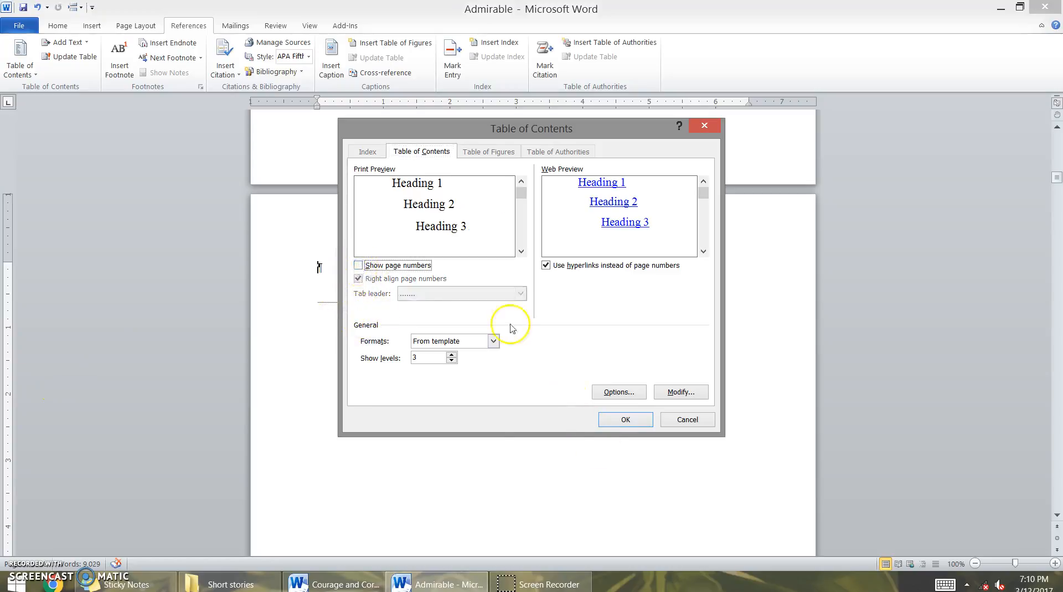
{"action": "left_click", "coordinate": [630, 425]}
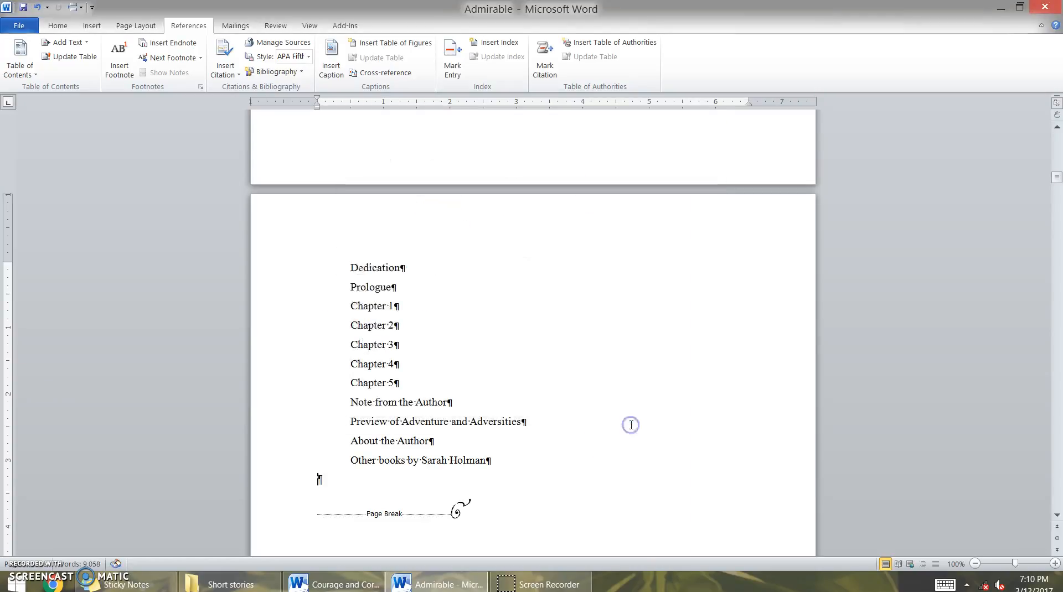
{"action": "left_click", "coordinate": [373, 310], "text": "ctrl"}
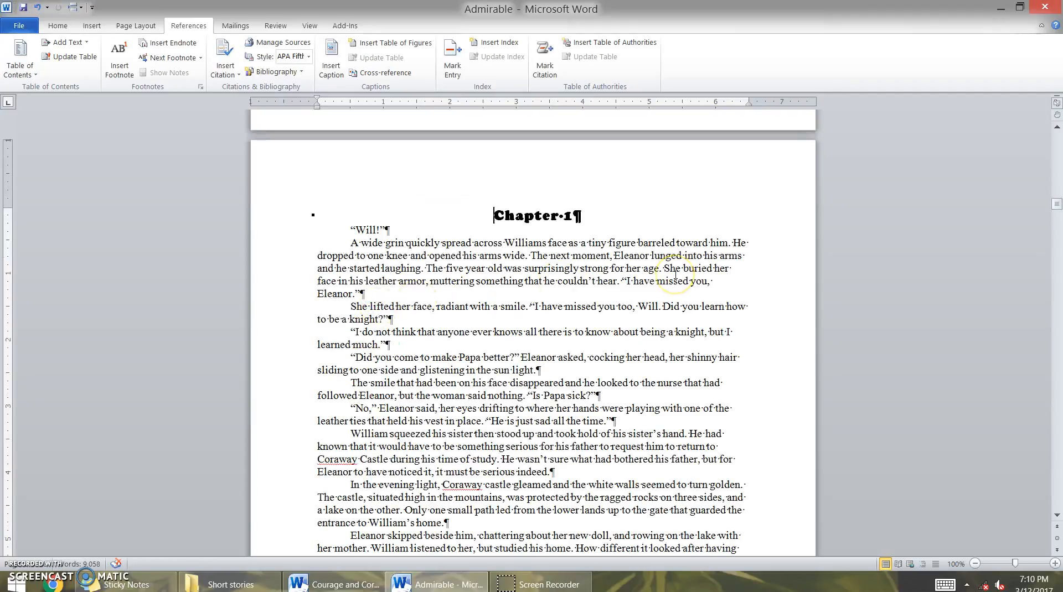